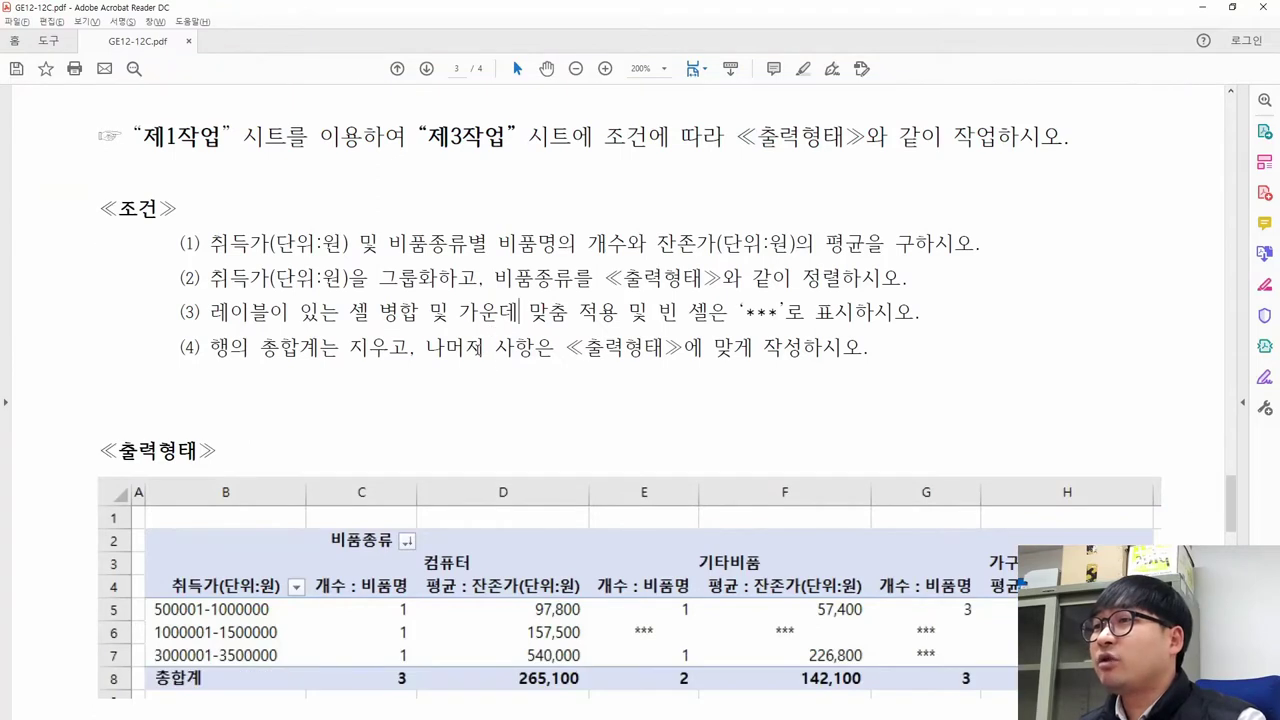
- Switch from the exercise PDF to Excel and start a pivot table from range B4:H12 on the 제1작업 sheet
{"action": "left_click", "coordinate": [209, 469]}
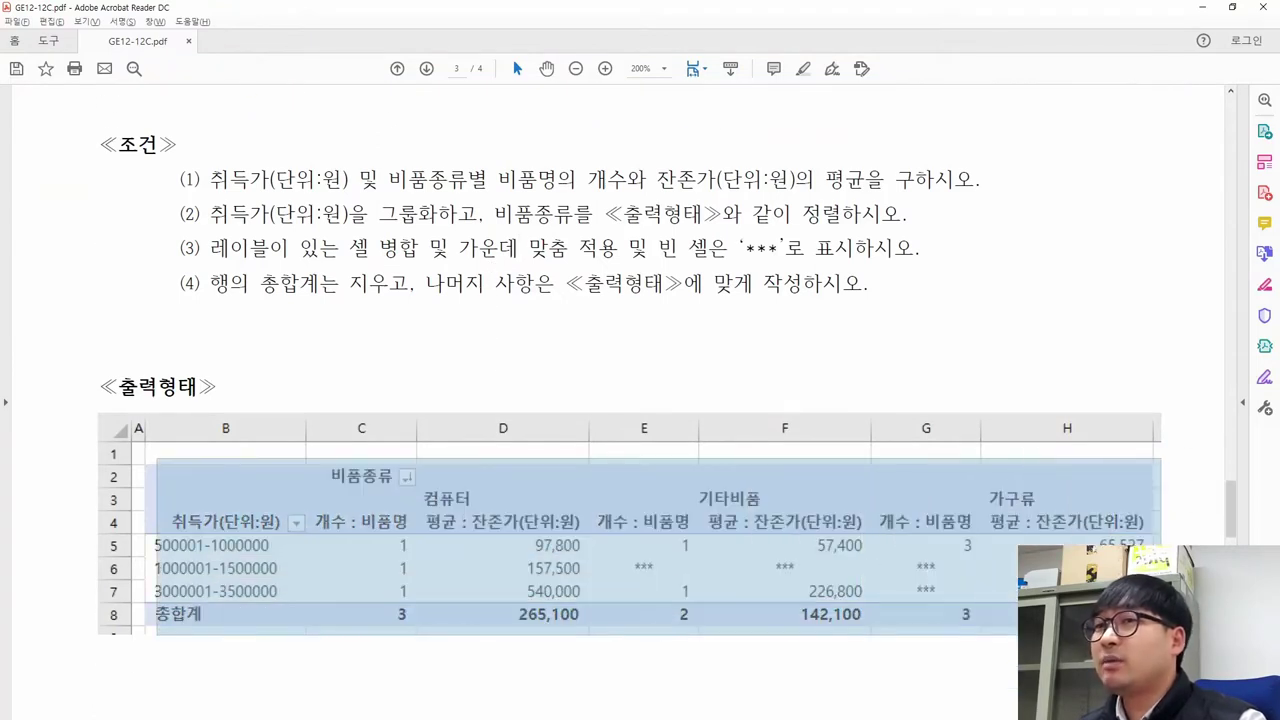
{"action": "left_click", "coordinate": [472, 352]}
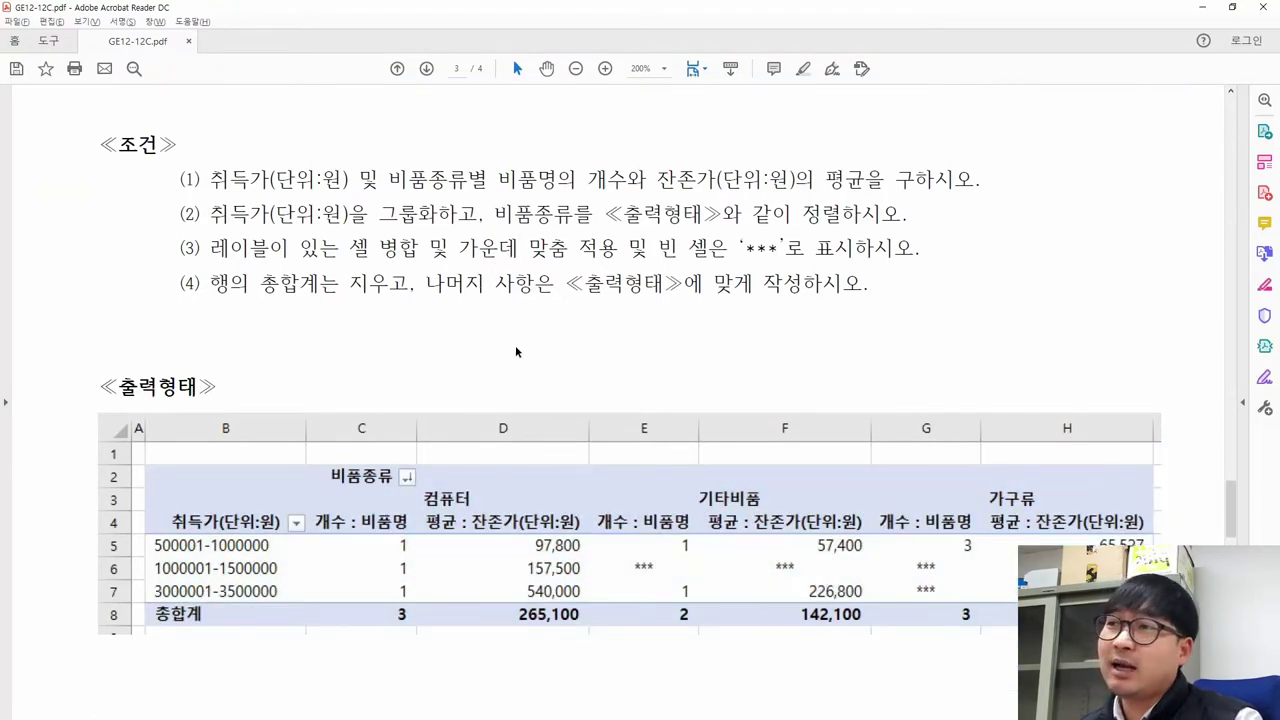
{"action": "key", "text": "alt+Tab"}
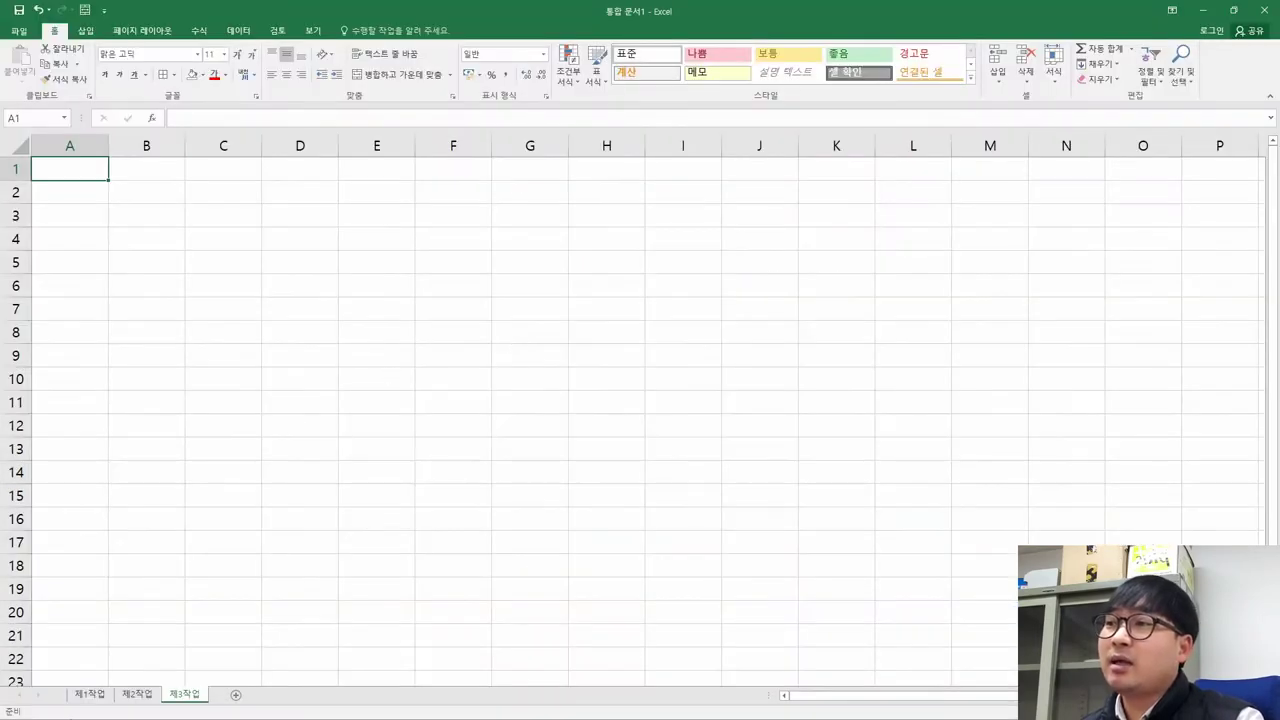
{"action": "left_click", "coordinate": [87, 697]}
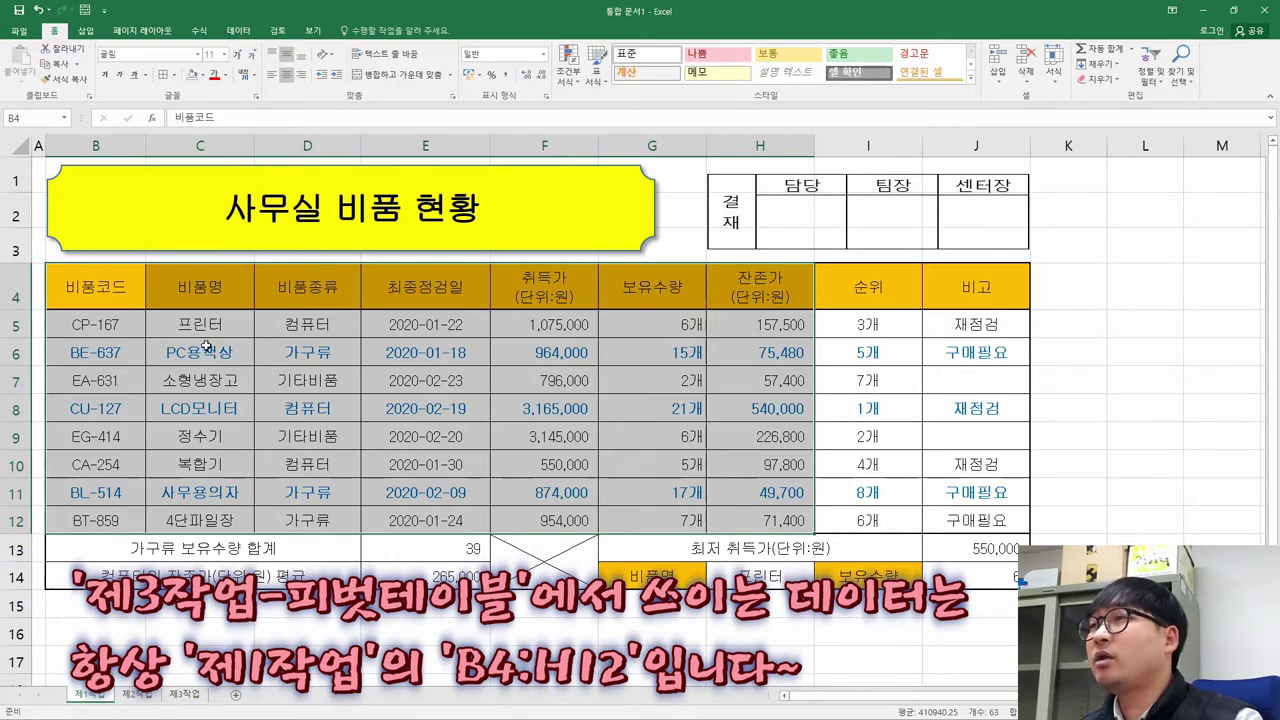
{"action": "left_click", "coordinate": [88, 31]}
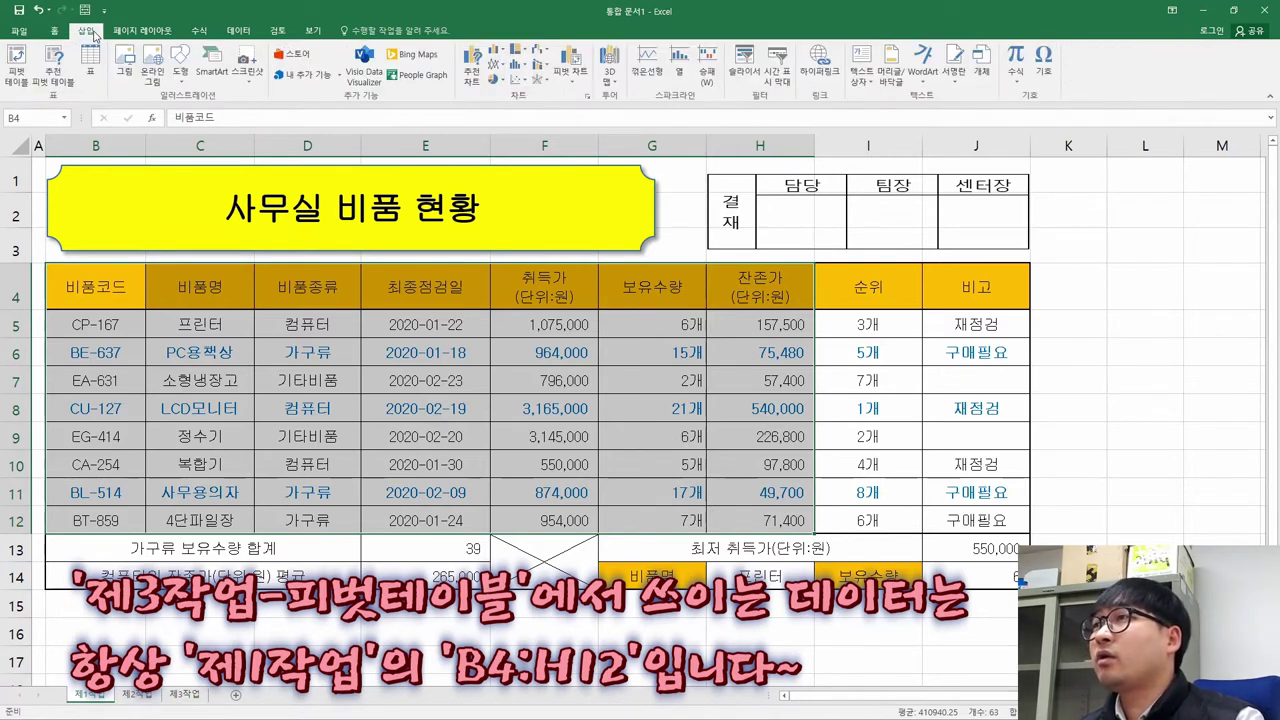
{"action": "left_click", "coordinate": [18, 66]}
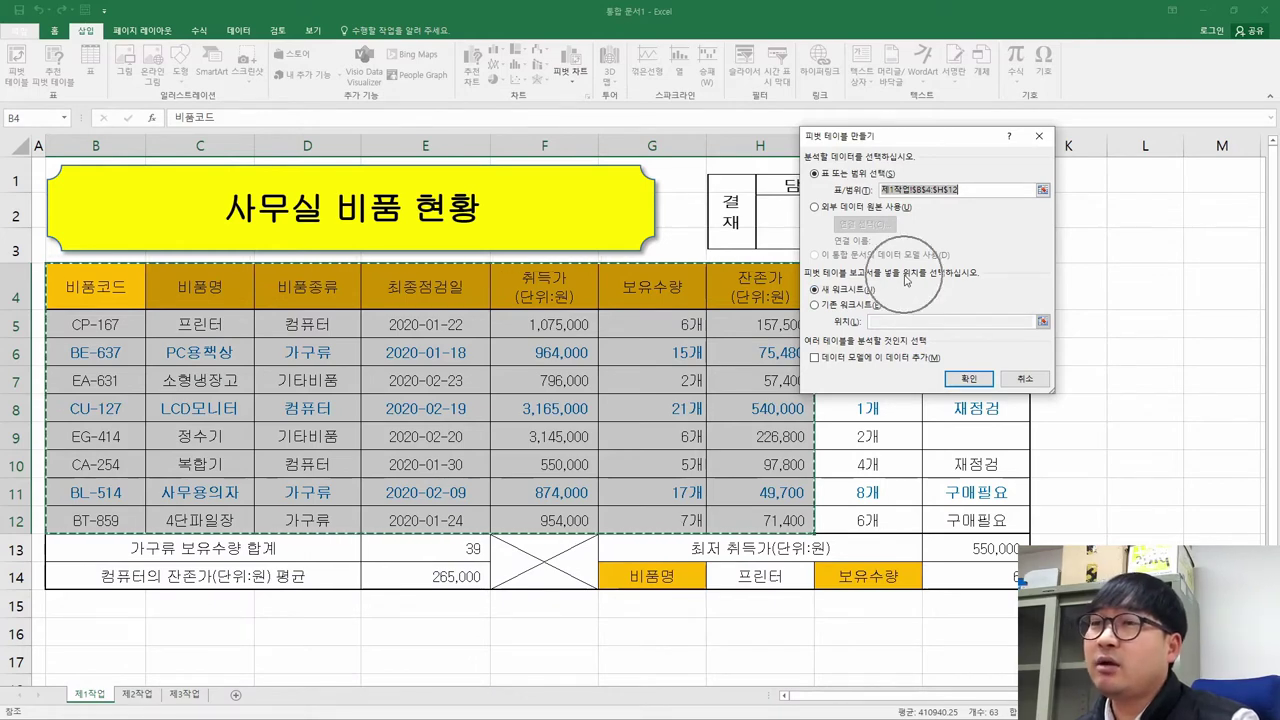
- Check the required position in the exercise PDF and create the pivot table on the existing 제3작업 sheet at cell B2
{"action": "key", "text": "alt+Tab"}
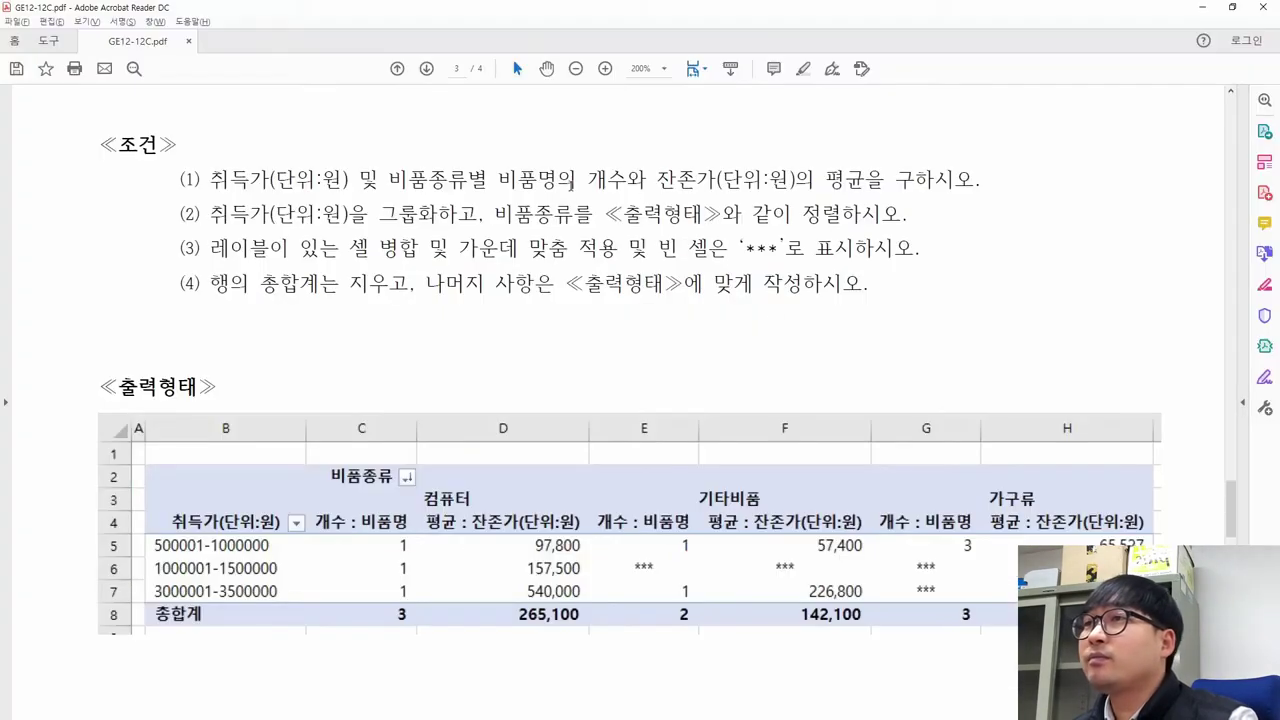
{"action": "scroll", "coordinate": [571, 186], "scroll_direction": "up", "scroll_amount": 2}
{"action": "left_click_drag", "start_coordinate": [719, 177], "coordinate": [943, 177]}
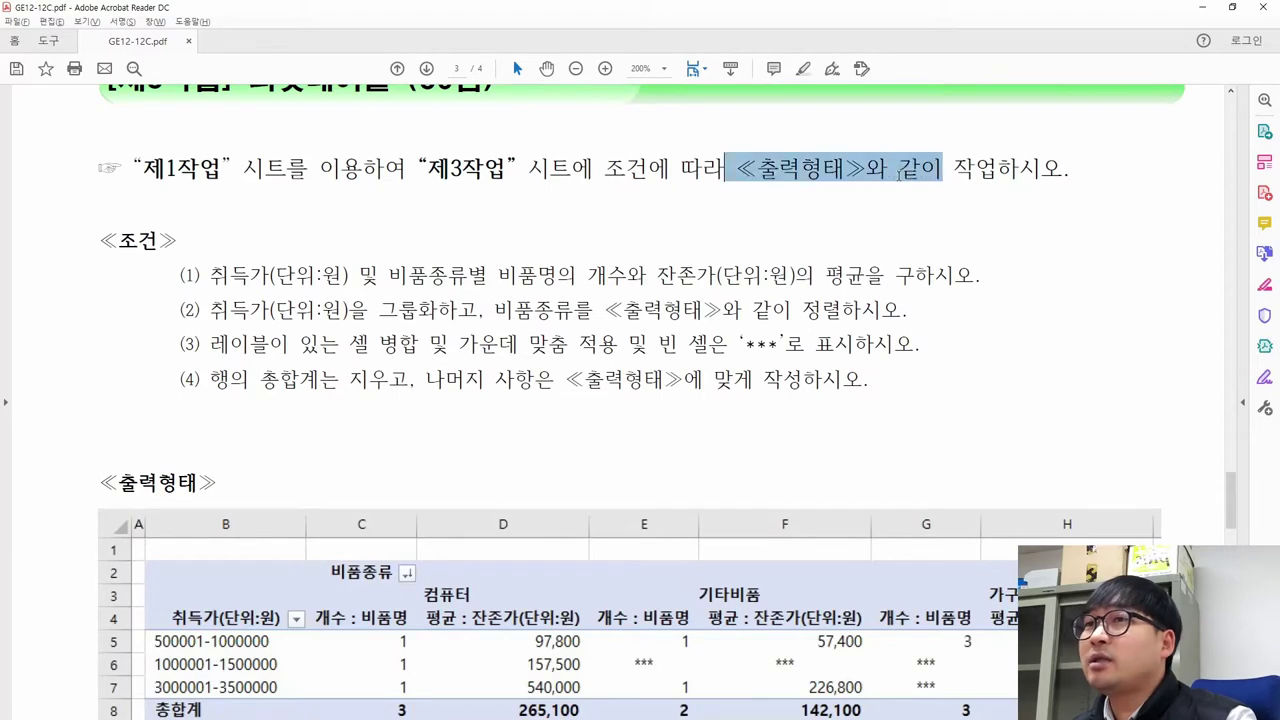
{"action": "scroll", "coordinate": [474, 306], "scroll_direction": "down", "scroll_amount": 2}
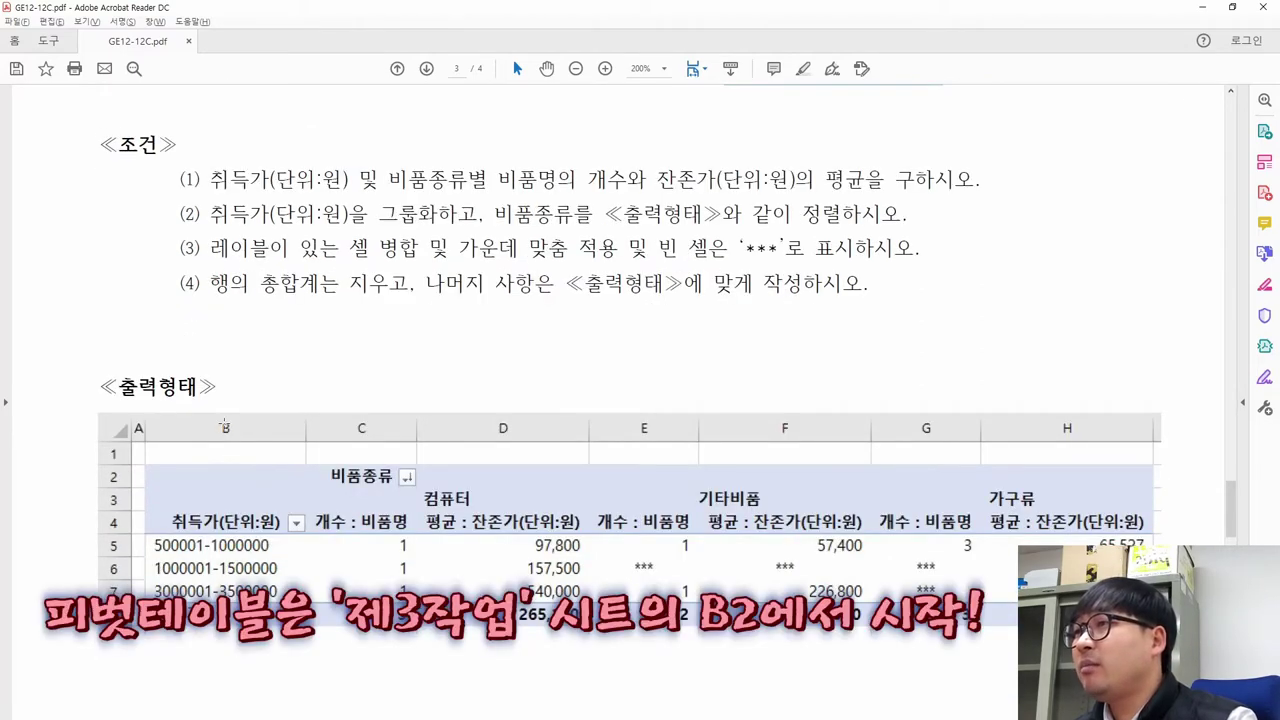
{"action": "left_click_drag", "start_coordinate": [144, 475], "coordinate": [318, 488]}
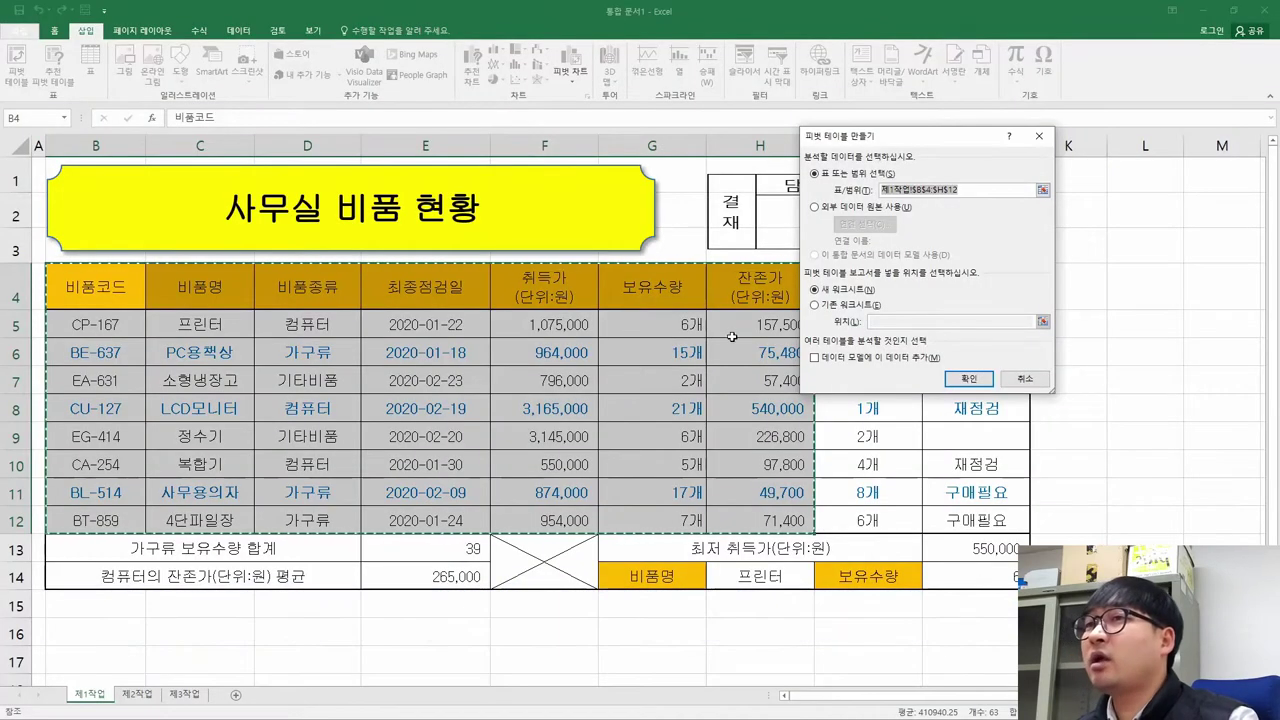
{"action": "left_click", "coordinate": [848, 308]}
{"action": "left_click", "coordinate": [885, 322]}
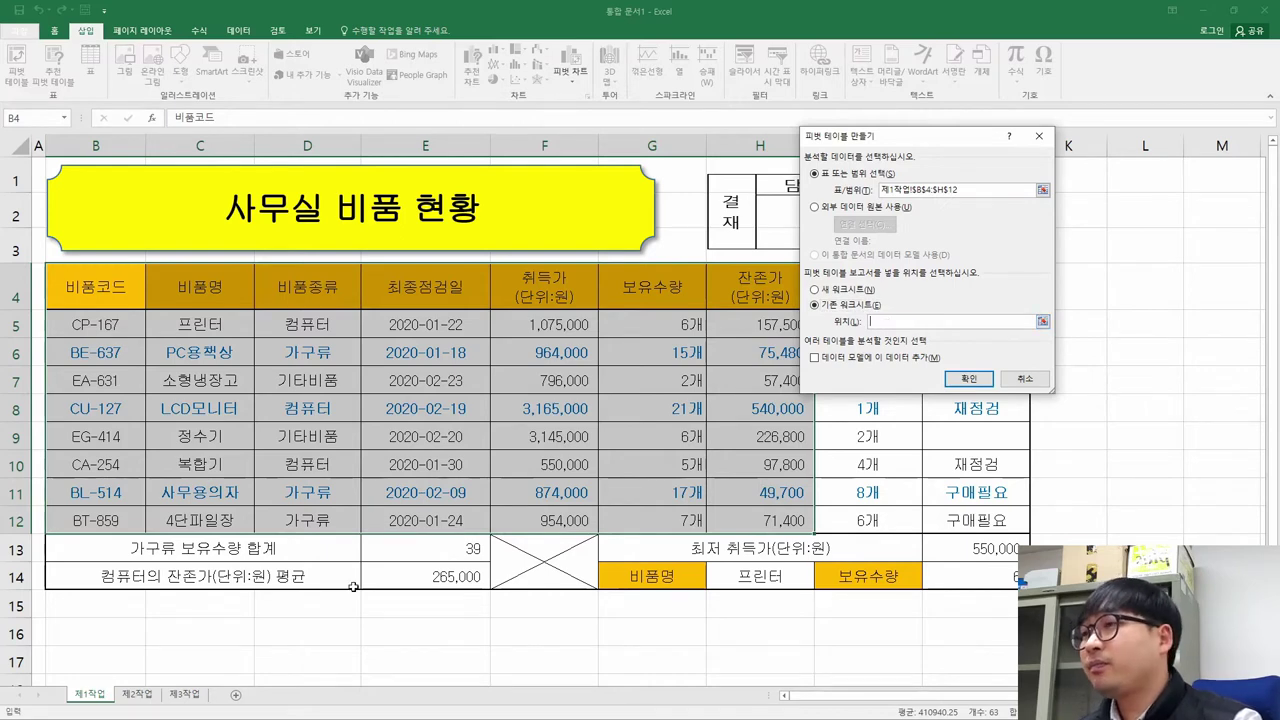
{"action": "left_click", "coordinate": [186, 694]}
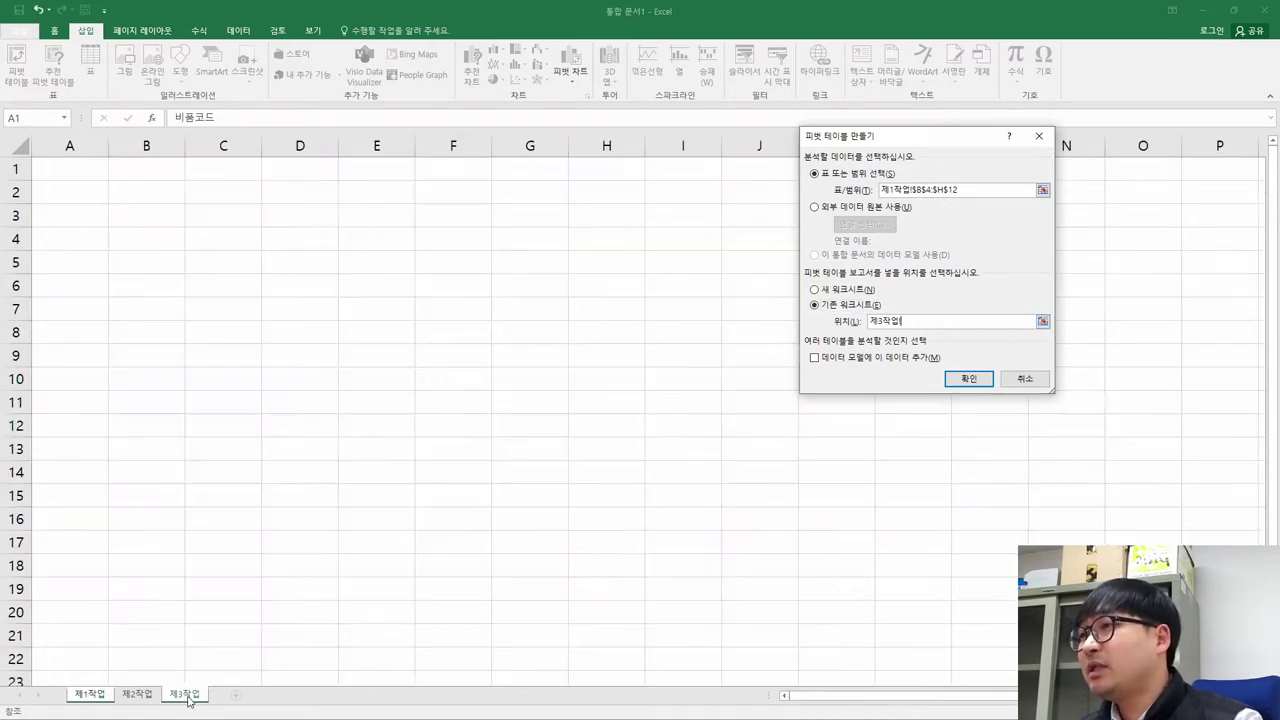
{"action": "left_click", "coordinate": [141, 190]}
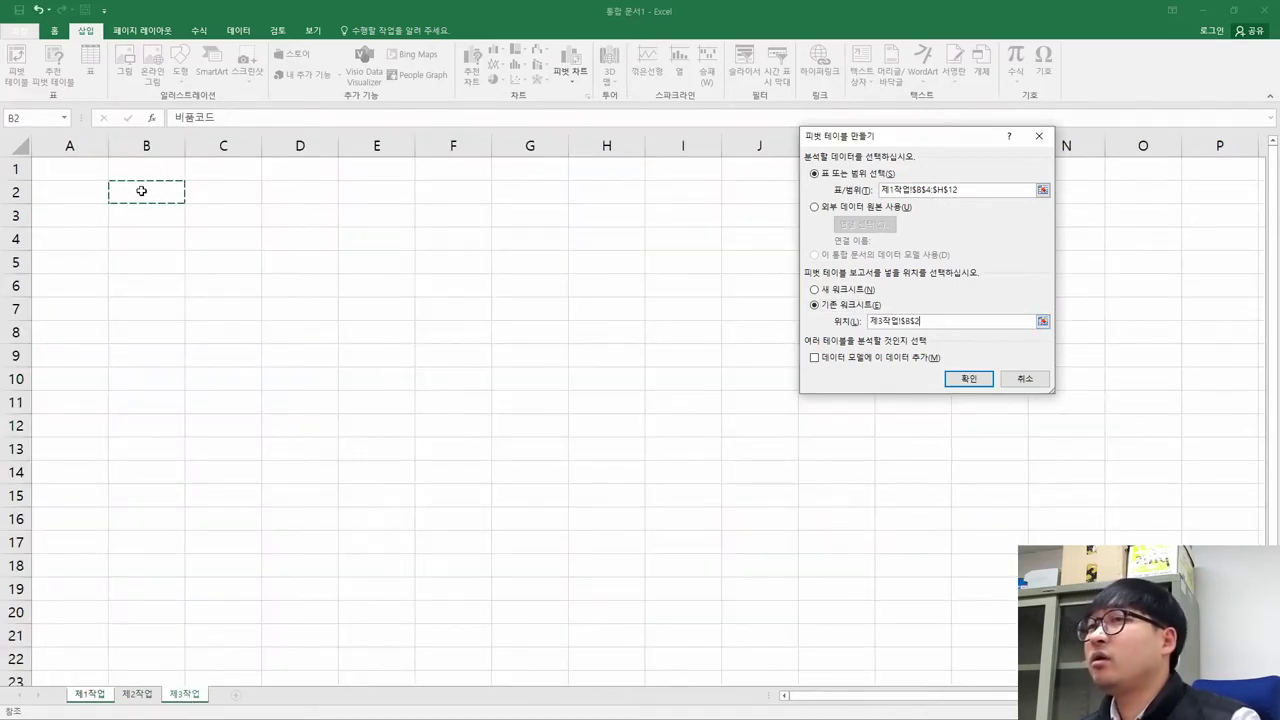
{"action": "left_click", "coordinate": [967, 380]}
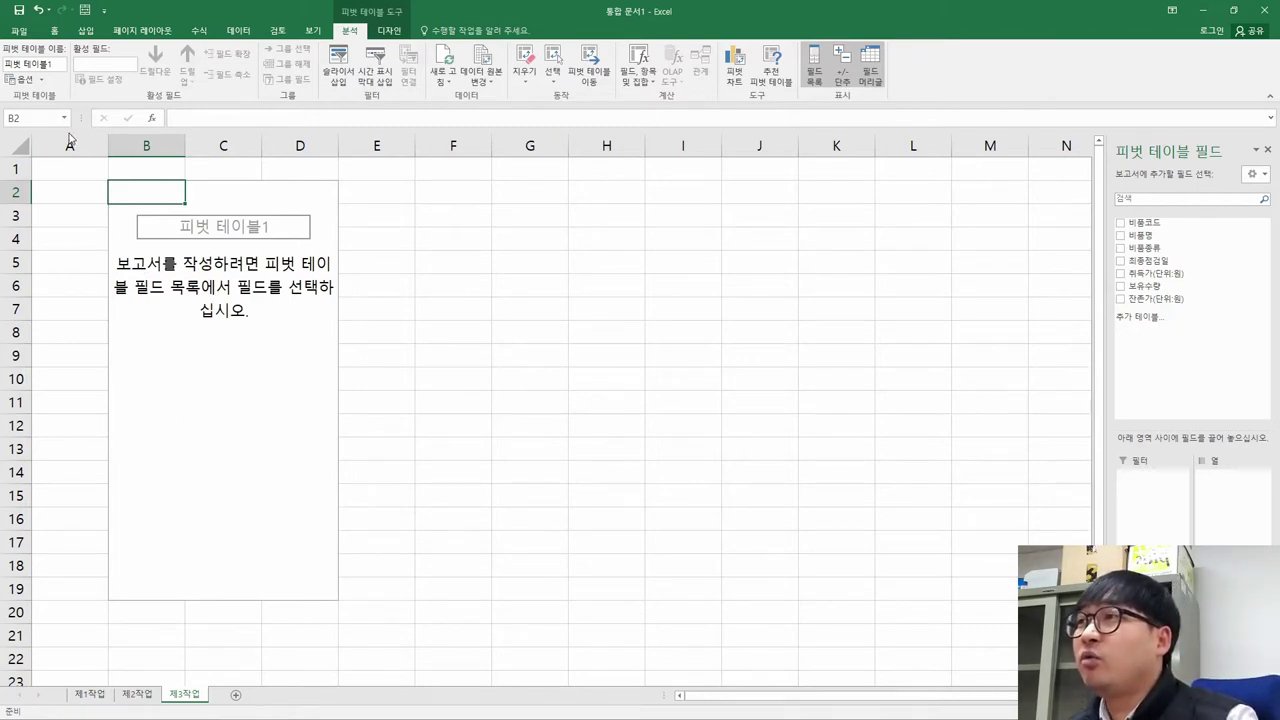
- Set the width of column A on the 제3작업 sheet to 1
{"action": "right_click", "coordinate": [70, 145]}
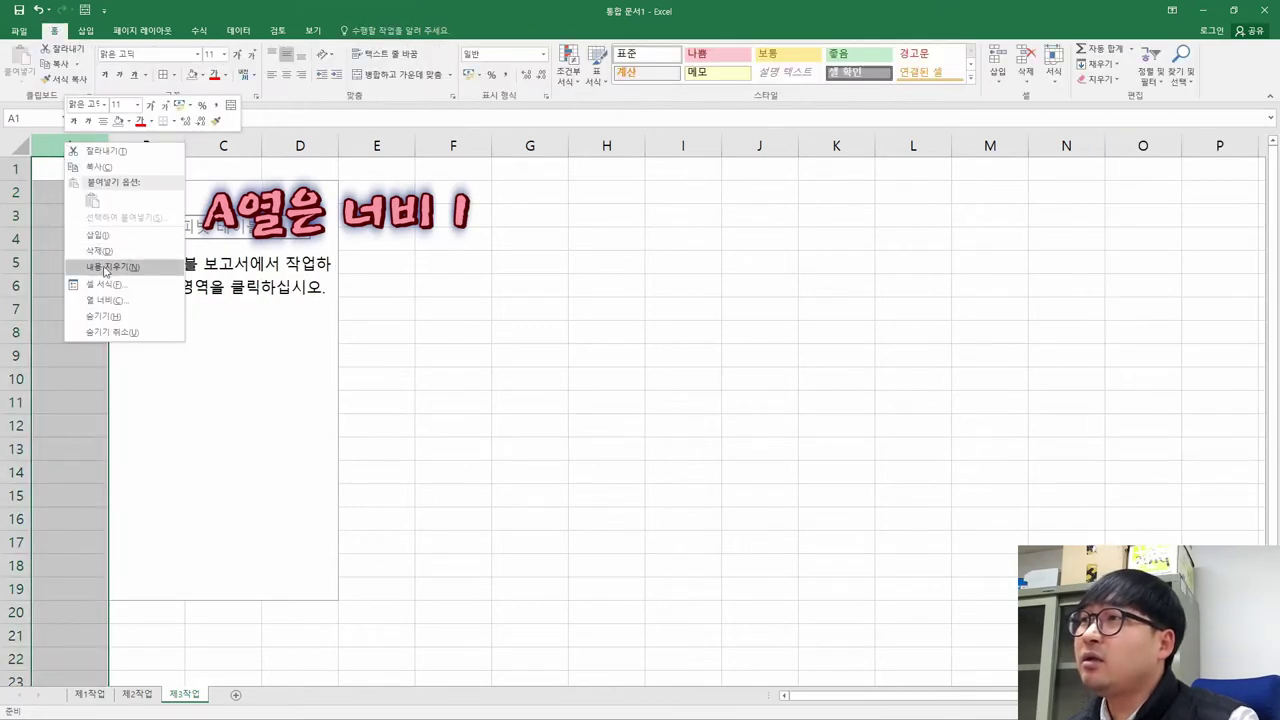
{"action": "left_click", "coordinate": [104, 300]}
{"action": "type", "text": "1"}
{"action": "key", "text": "Return"}
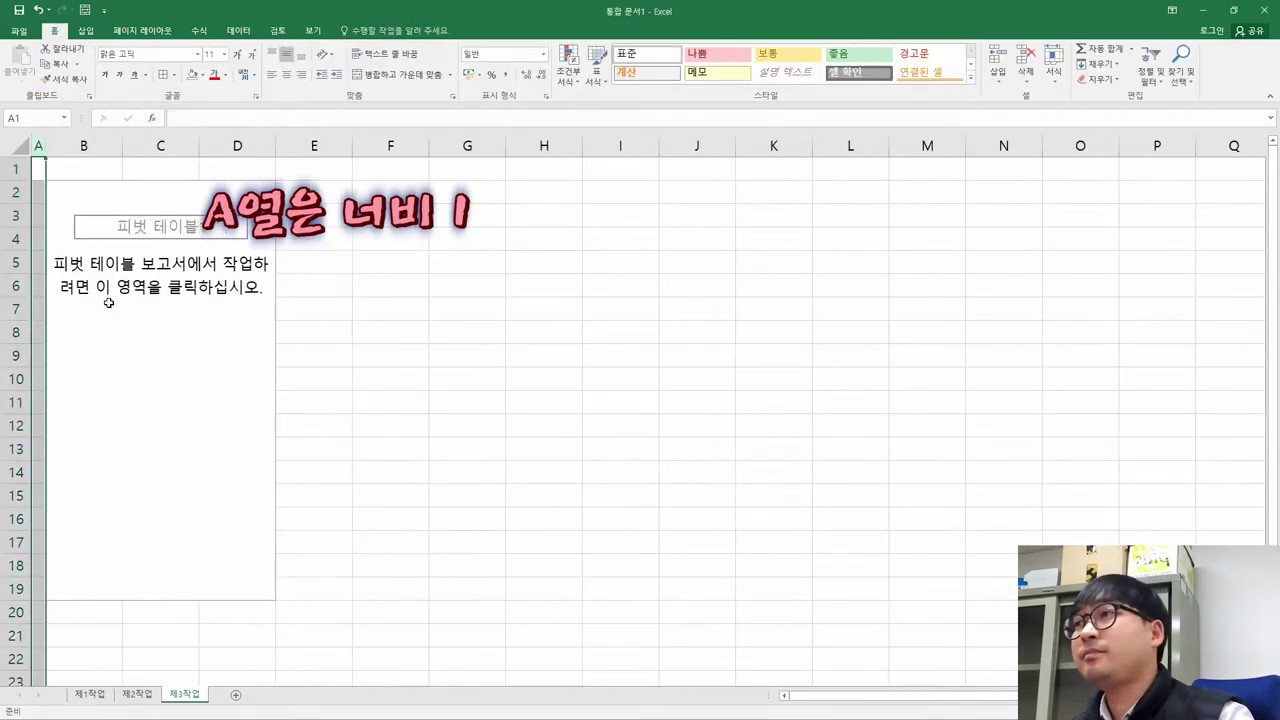
{"action": "left_click", "coordinate": [83, 167]}
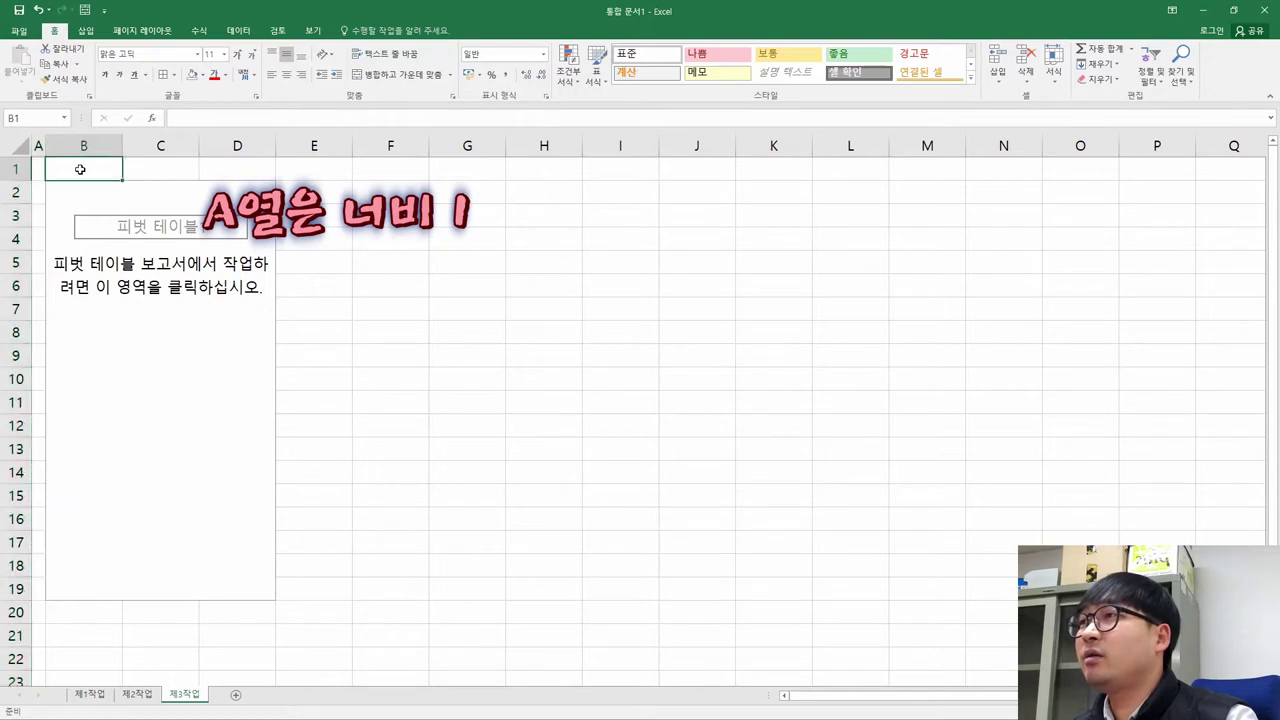
{"action": "left_click", "coordinate": [38, 168]}
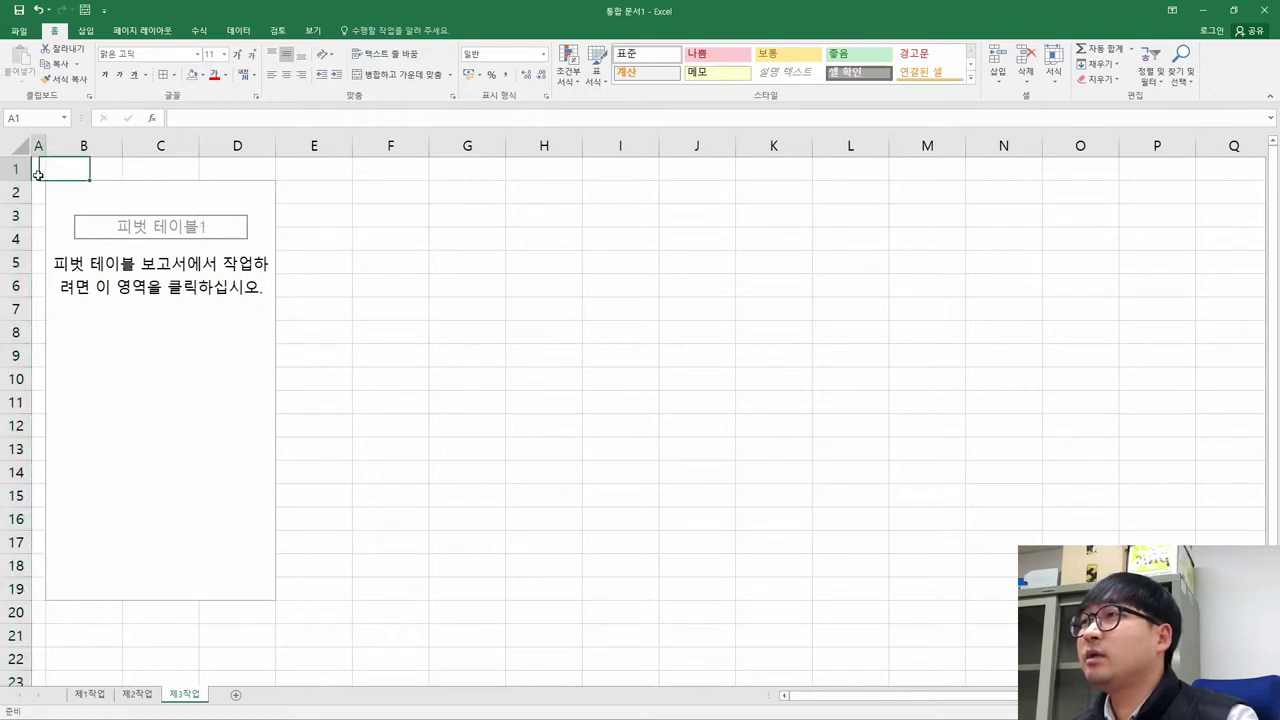
- Select the empty pivot table on the 제3작업 sheet to make its field list available
{"action": "left_click", "coordinate": [174, 267]}
{"action": "left_click", "coordinate": [70, 197]}
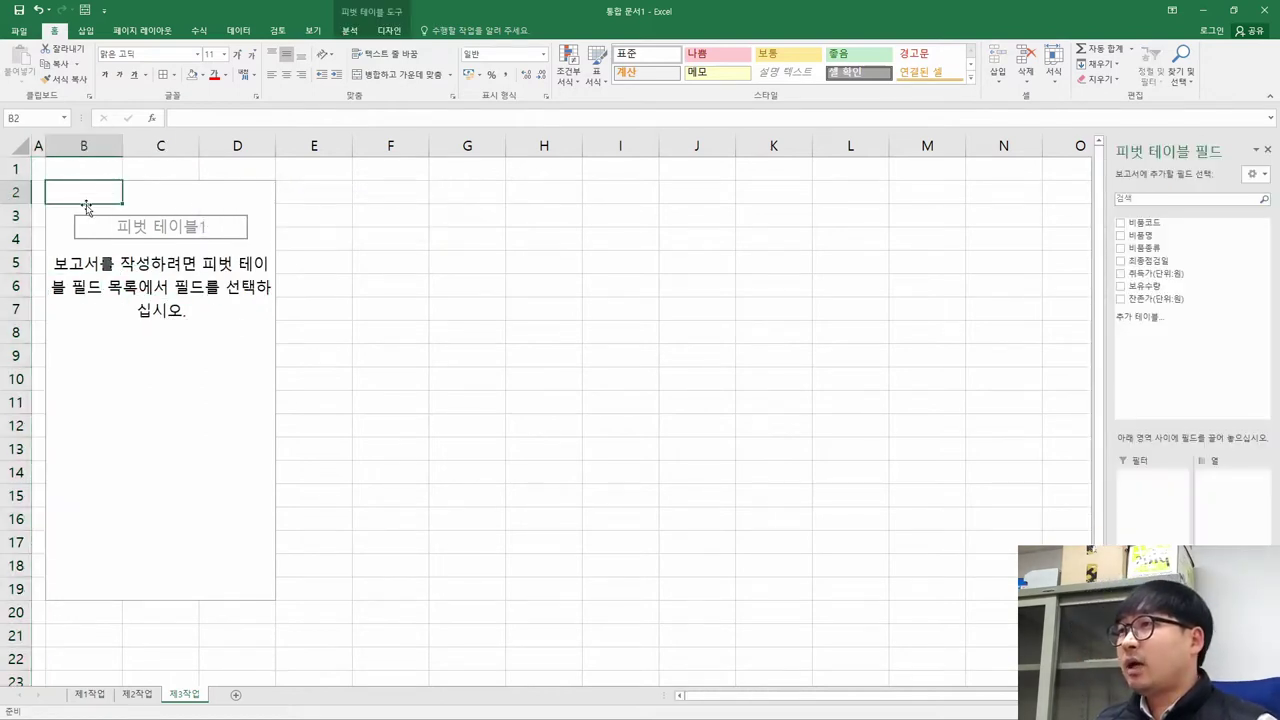
{"action": "left_click", "coordinate": [234, 302]}
{"action": "left_click", "coordinate": [168, 338]}
{"action": "left_click", "coordinate": [1172, 346]}
- Switch to the exercise PDF and examine condition 1 and the sample output's filter, column, row and value layout
{"action": "key", "text": "alt+Tab"}
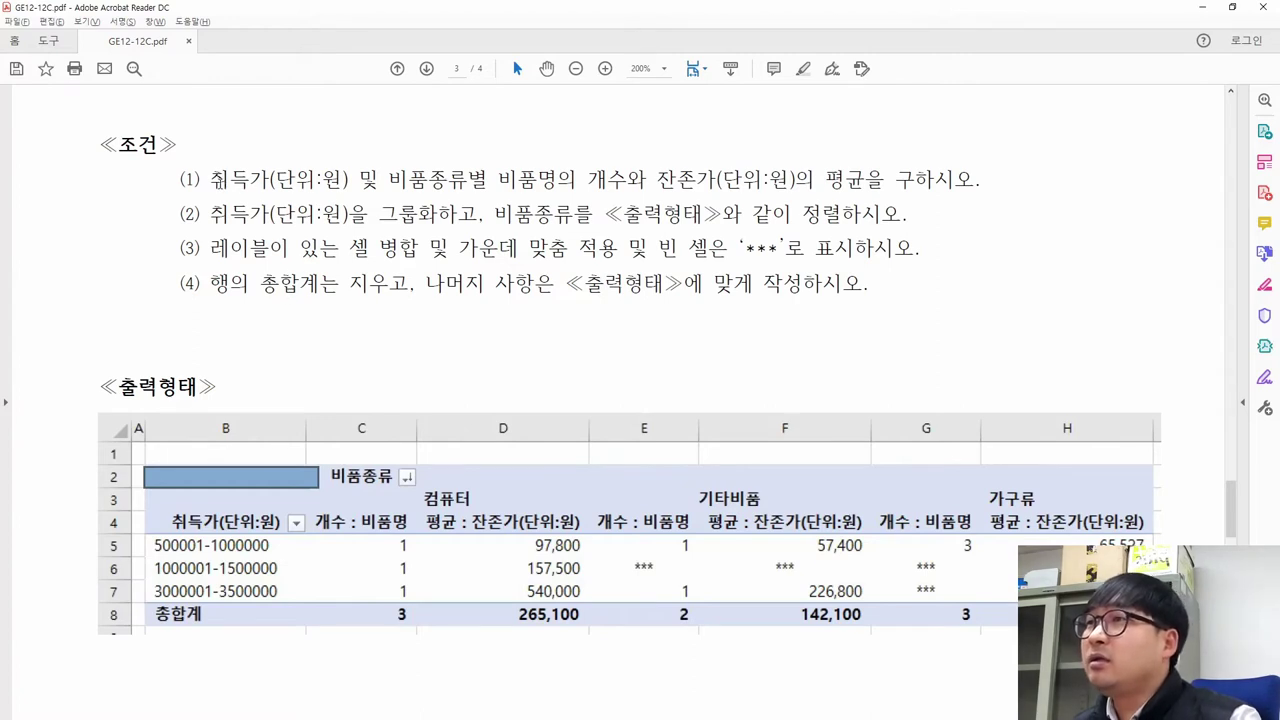
{"action": "left_click_drag", "start_coordinate": [210, 180], "coordinate": [762, 182]}
{"action": "left_click", "coordinate": [334, 340]}
{"action": "scroll", "coordinate": [321, 327], "scroll_direction": "down", "scroll_amount": 2}
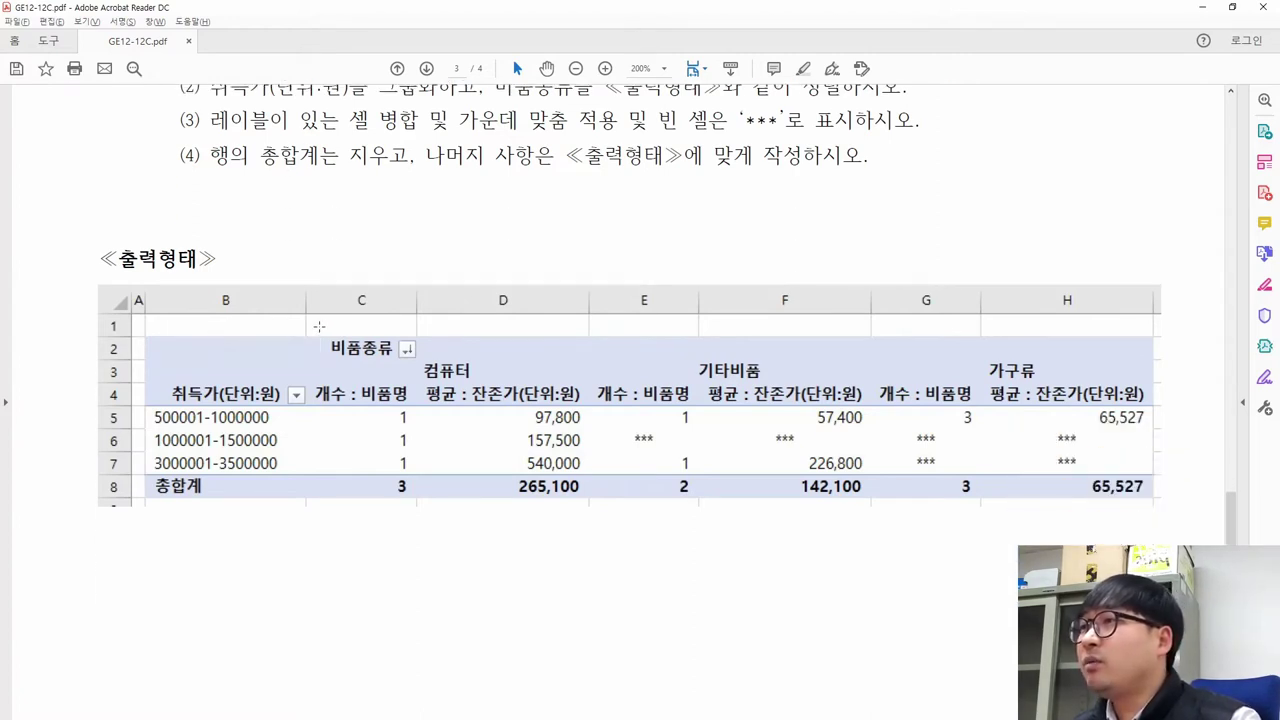
{"action": "scroll", "coordinate": [321, 327], "scroll_direction": "down", "scroll_amount": 2}
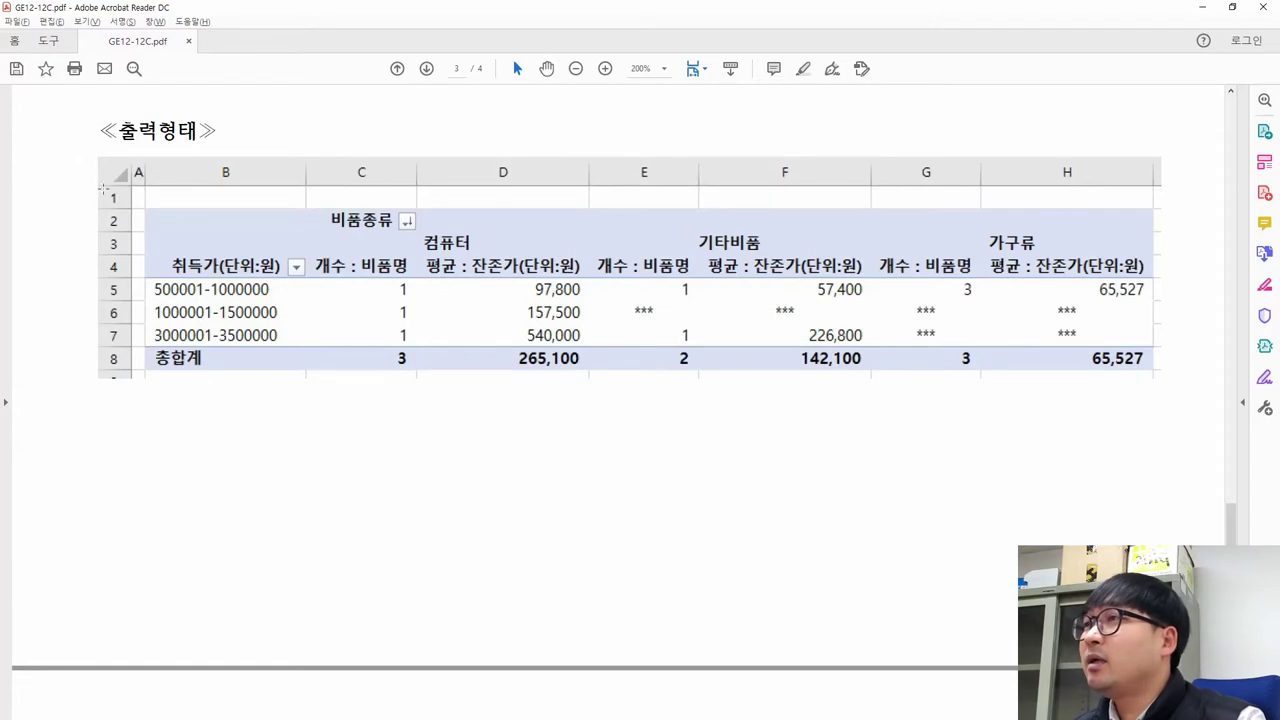
{"action": "left_click_drag", "start_coordinate": [99, 159], "coordinate": [672, 432]}
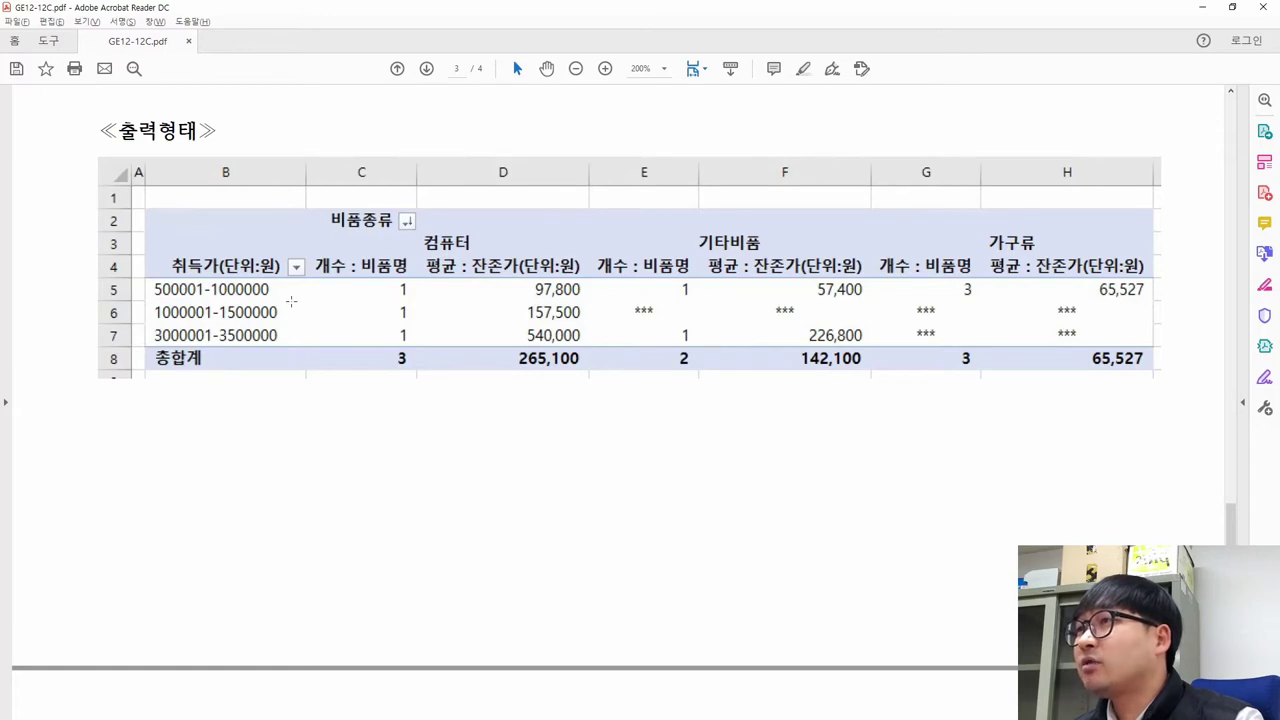
{"action": "left_click_drag", "start_coordinate": [150, 212], "coordinate": [451, 254]}
{"action": "left_click_drag", "start_coordinate": [150, 256], "coordinate": [568, 282]}
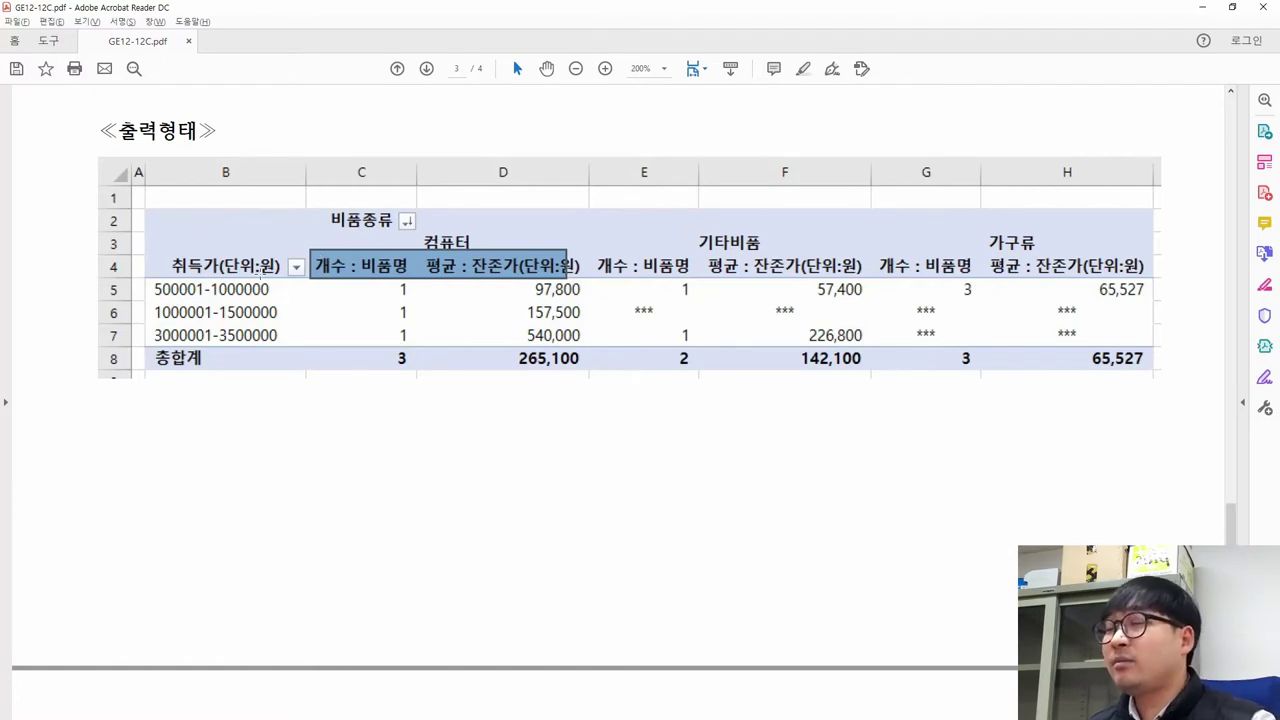
{"action": "key", "text": "alt+Tab"}
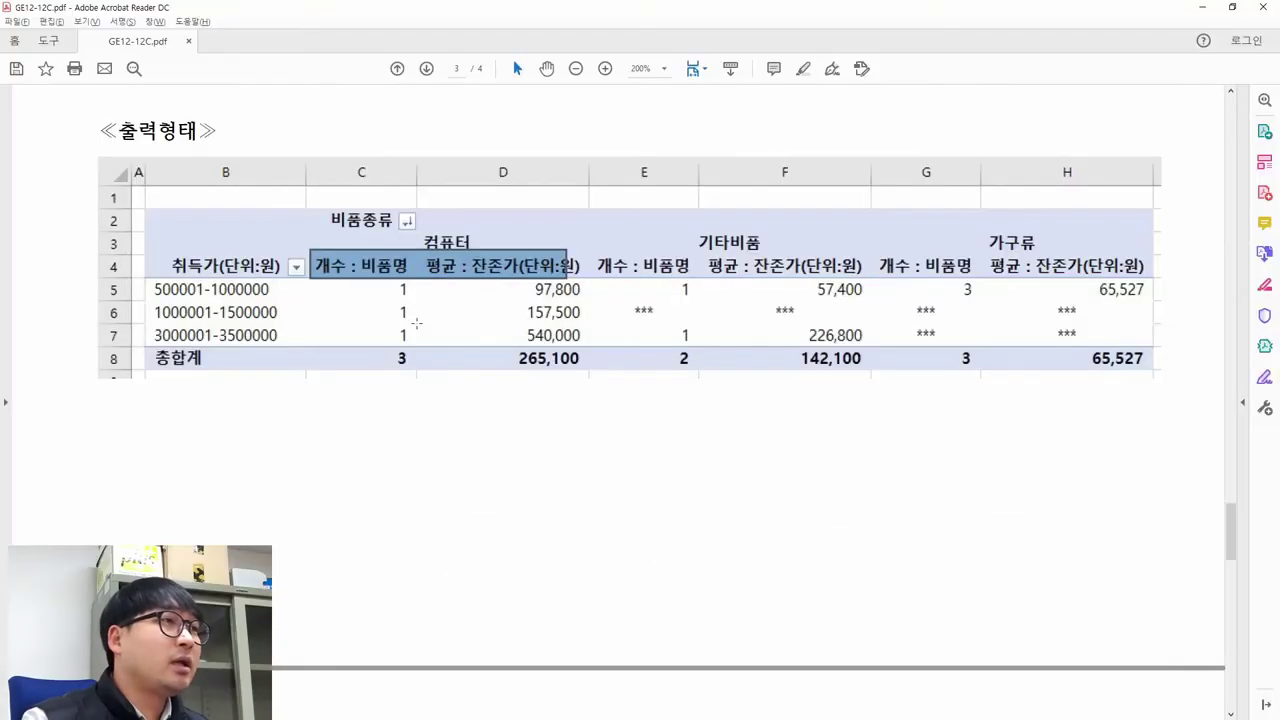
{"action": "left_click_drag", "start_coordinate": [144, 211], "coordinate": [310, 243]}
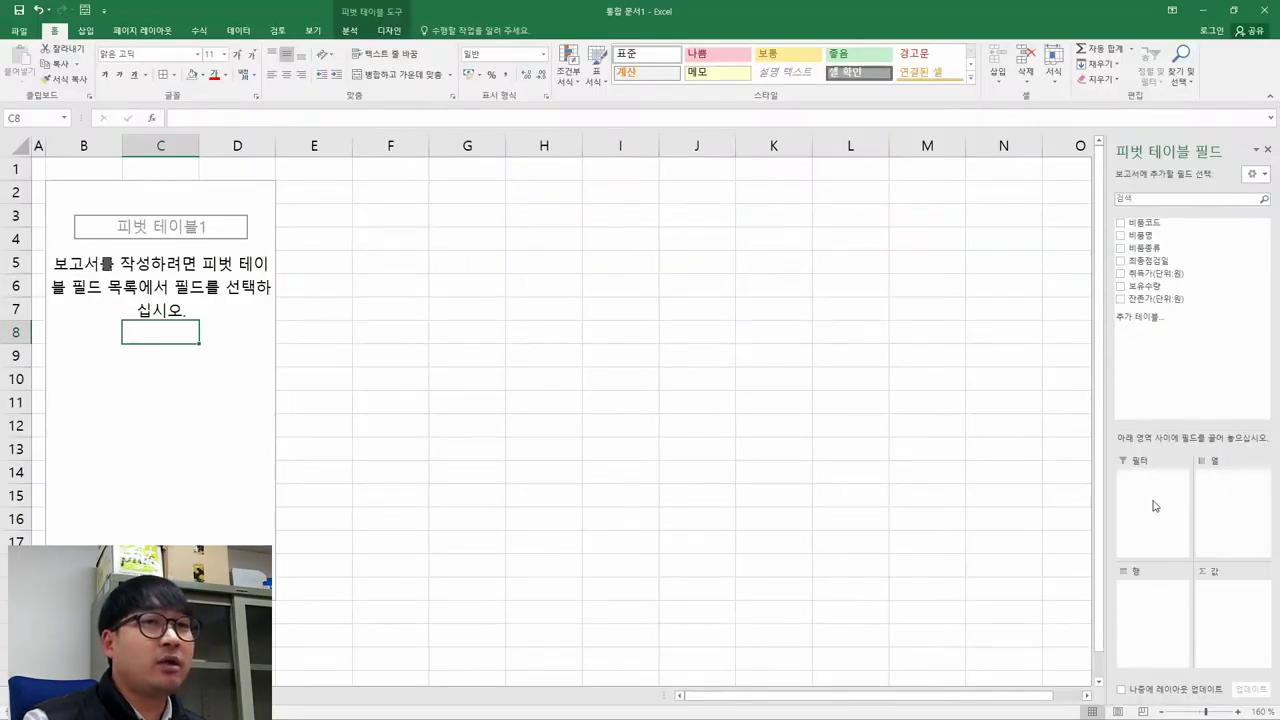
{"action": "left_click", "coordinate": [1157, 507]}
- Check the sample output's column heading in the PDF and add the 비품종류 field to the pivot table's columns
{"action": "key", "text": "alt+Tab"}
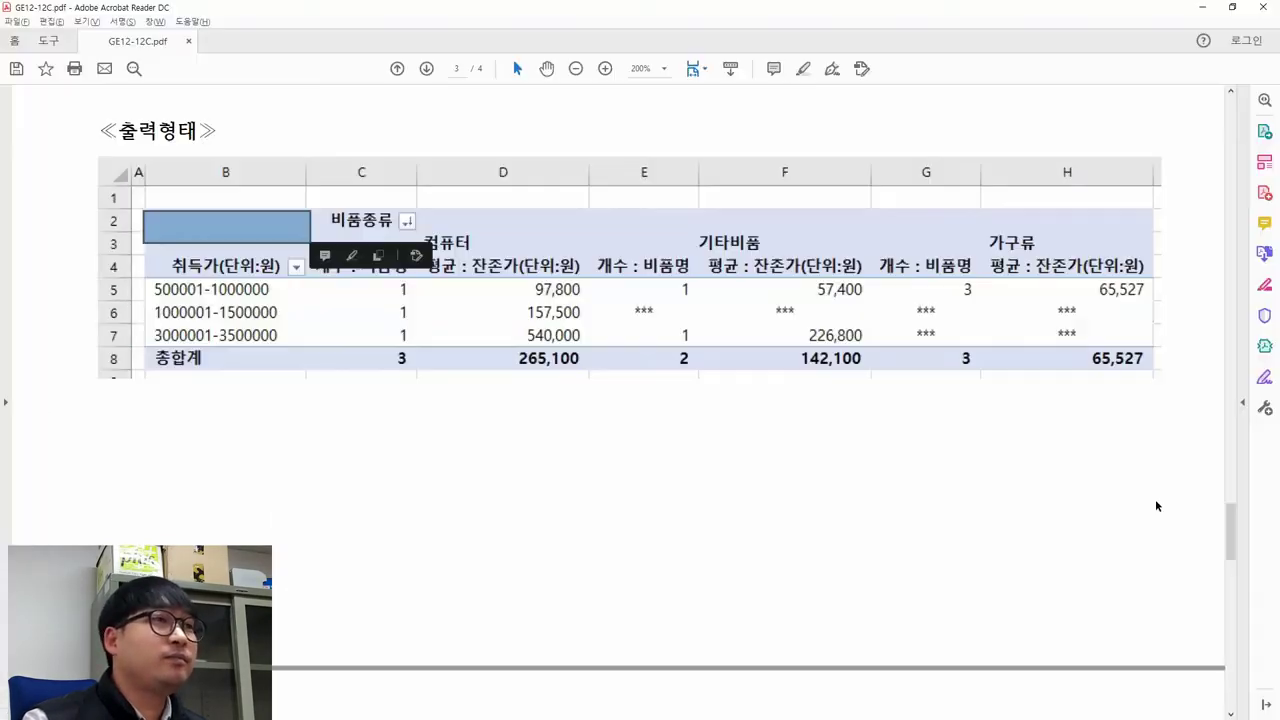
{"action": "left_click_drag", "start_coordinate": [312, 206], "coordinate": [427, 243]}
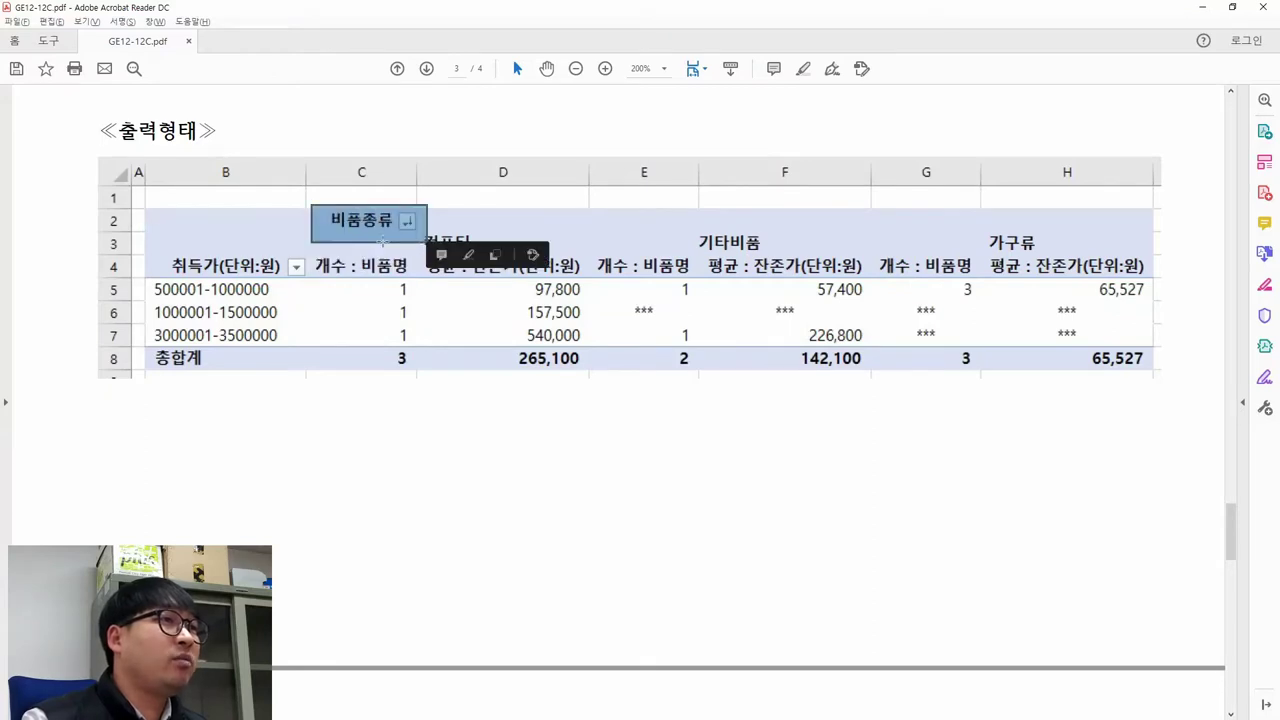
{"action": "key", "text": "alt+Tab"}
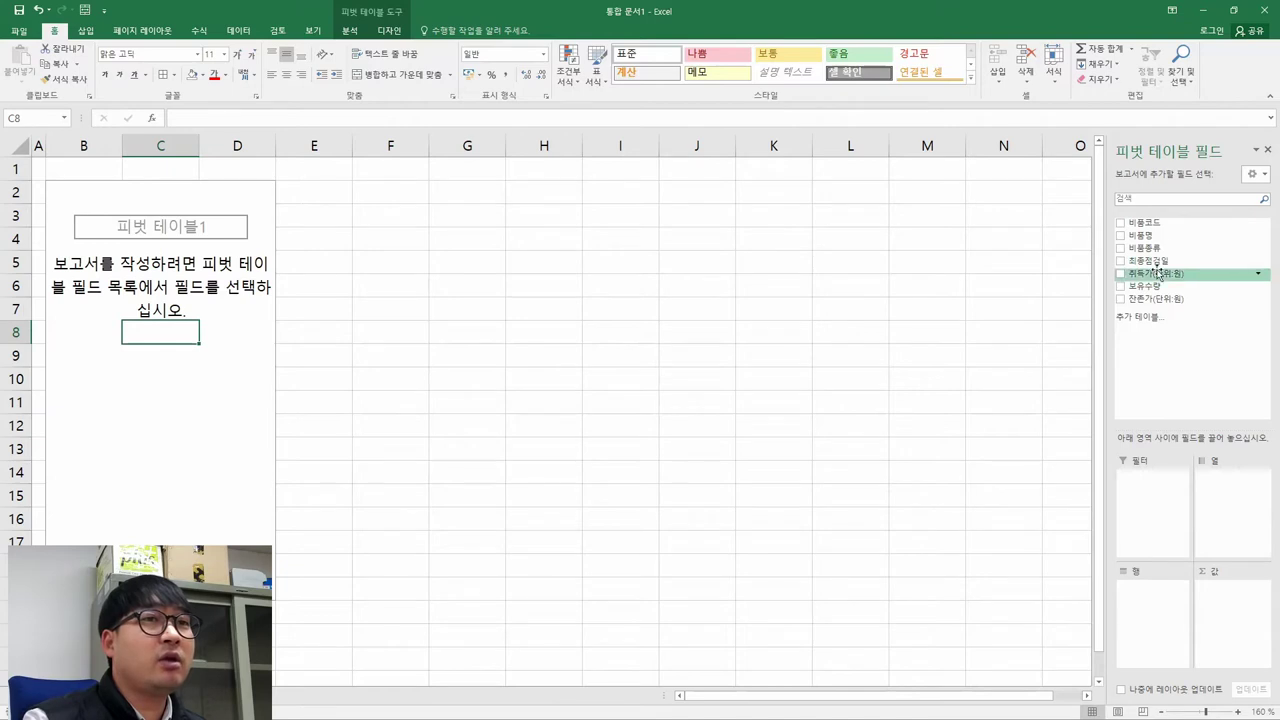
{"action": "left_click_drag", "start_coordinate": [1145, 248], "coordinate": [1224, 497]}
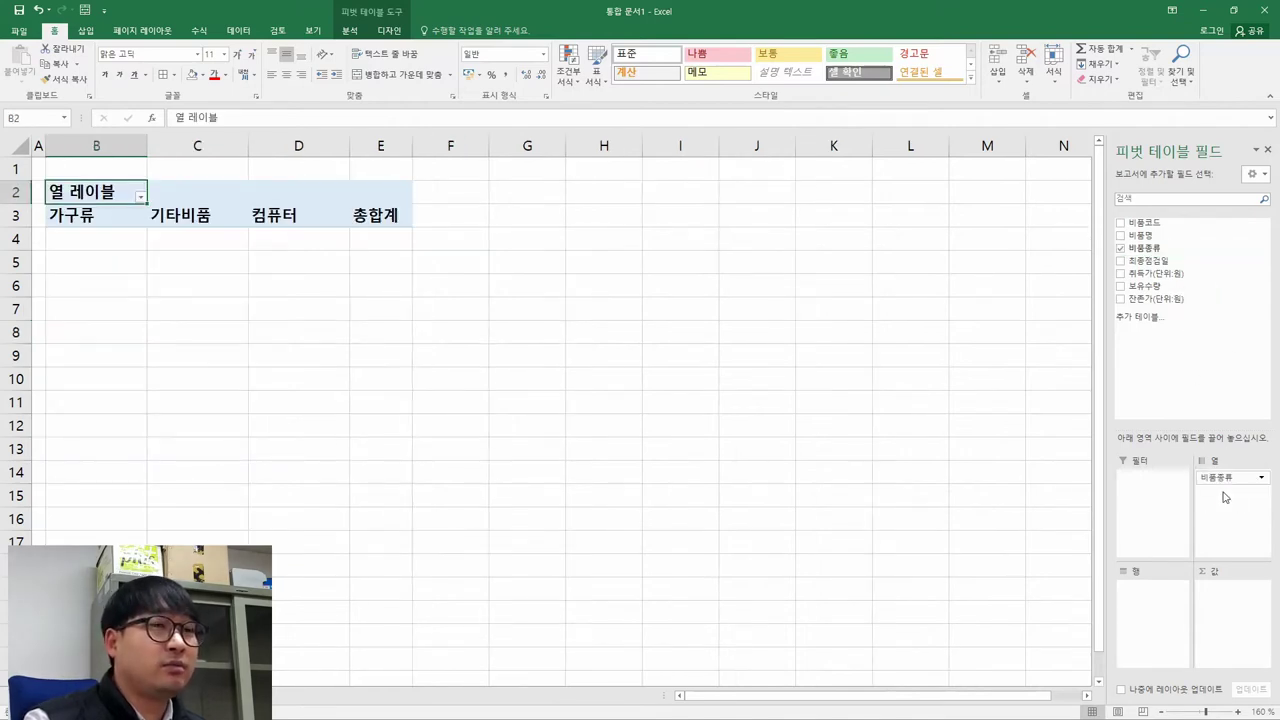
- Check the sample output's row heading in the PDF and add the 취득가(단위:원) field to the pivot table's rows
{"action": "key", "text": "alt+Tab"}
{"action": "left_click_drag", "start_coordinate": [157, 250], "coordinate": [298, 288]}
{"action": "key", "text": "alt+Tab"}
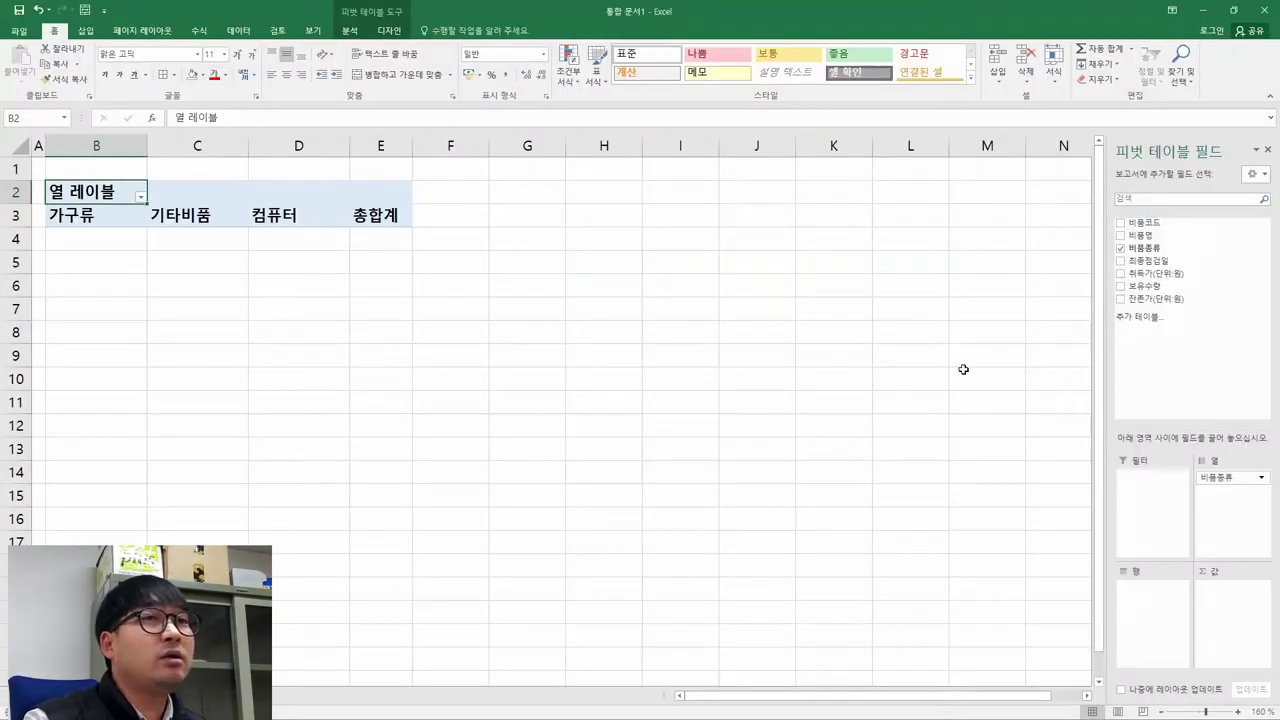
{"action": "left_click_drag", "start_coordinate": [1166, 278], "coordinate": [1150, 592]}
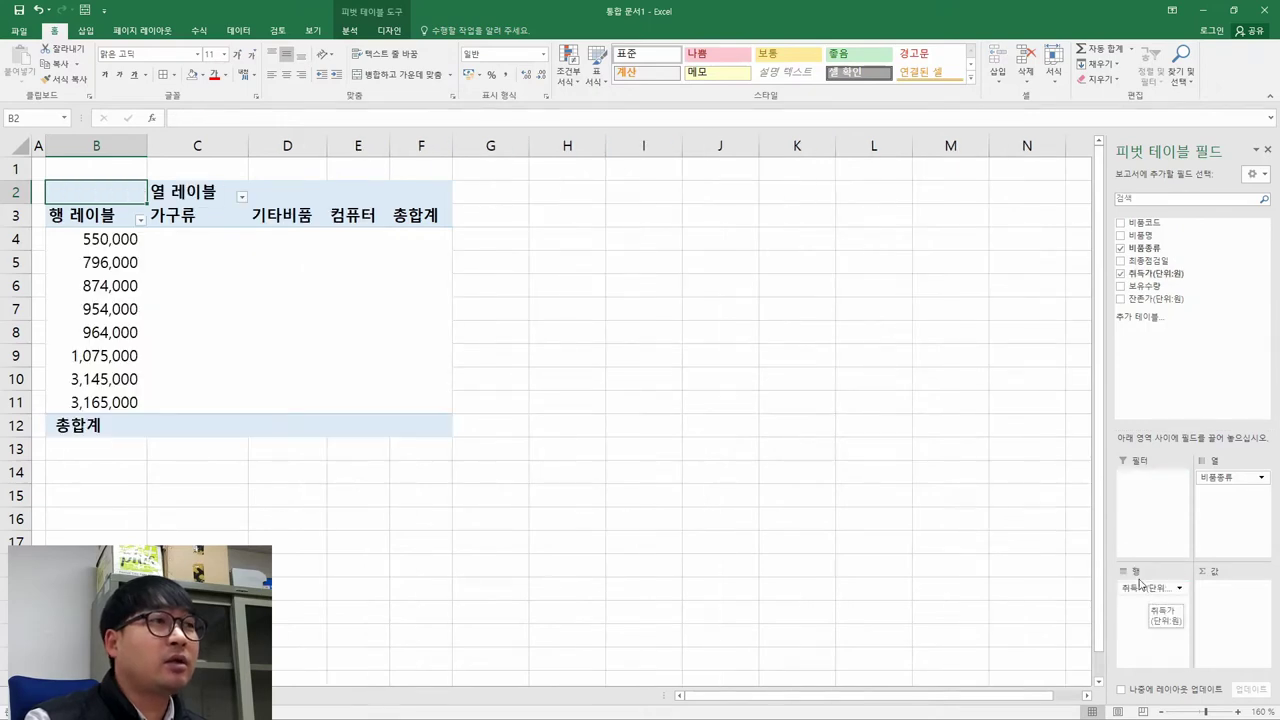
- Check the sample output's value headings in the PDF and add 비품명 to the pivot table's values as a count
{"action": "key", "text": "alt+Tab"}
{"action": "left_click_drag", "start_coordinate": [314, 262], "coordinate": [582, 268]}
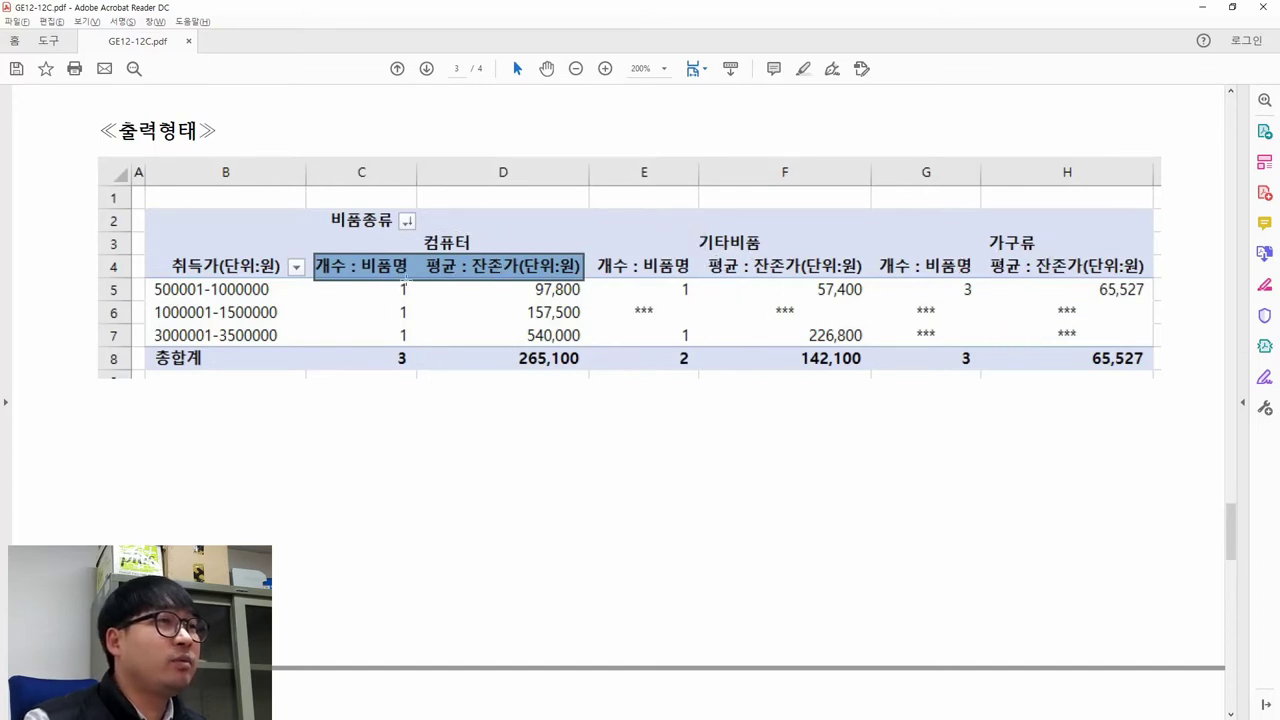
{"action": "key", "text": "alt+Tab"}
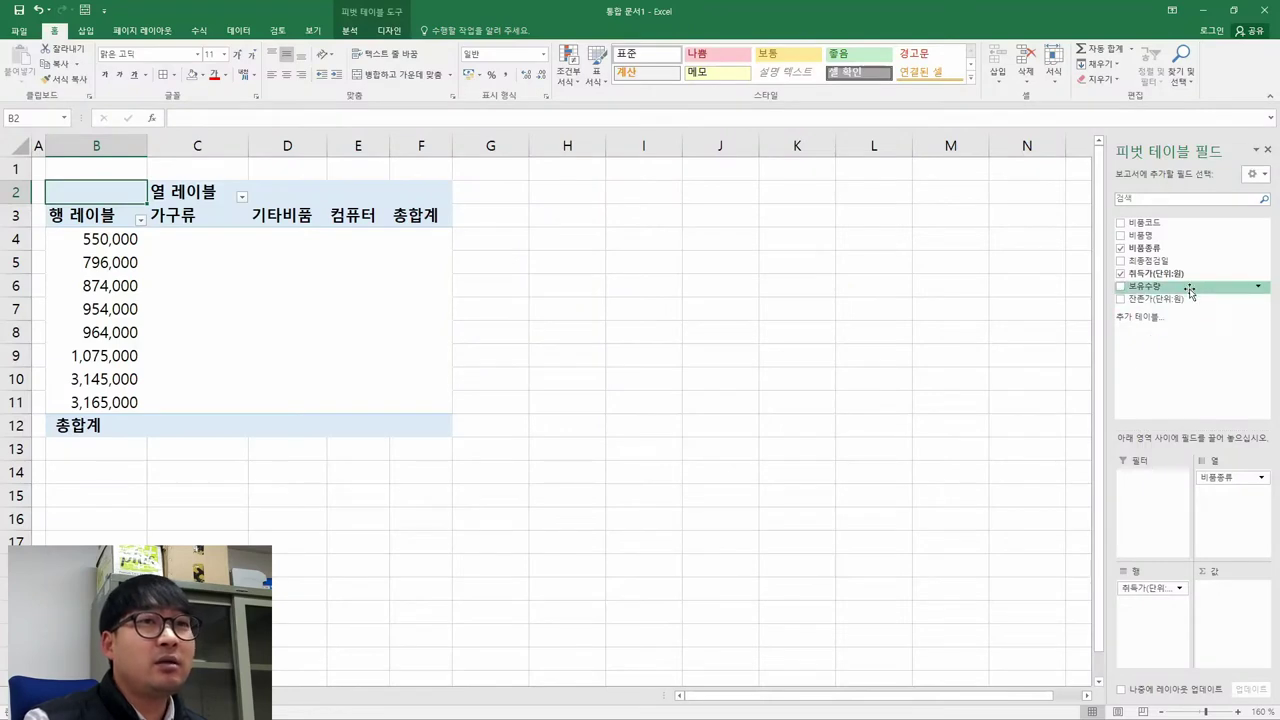
{"action": "left_click_drag", "start_coordinate": [1152, 240], "coordinate": [1240, 598]}
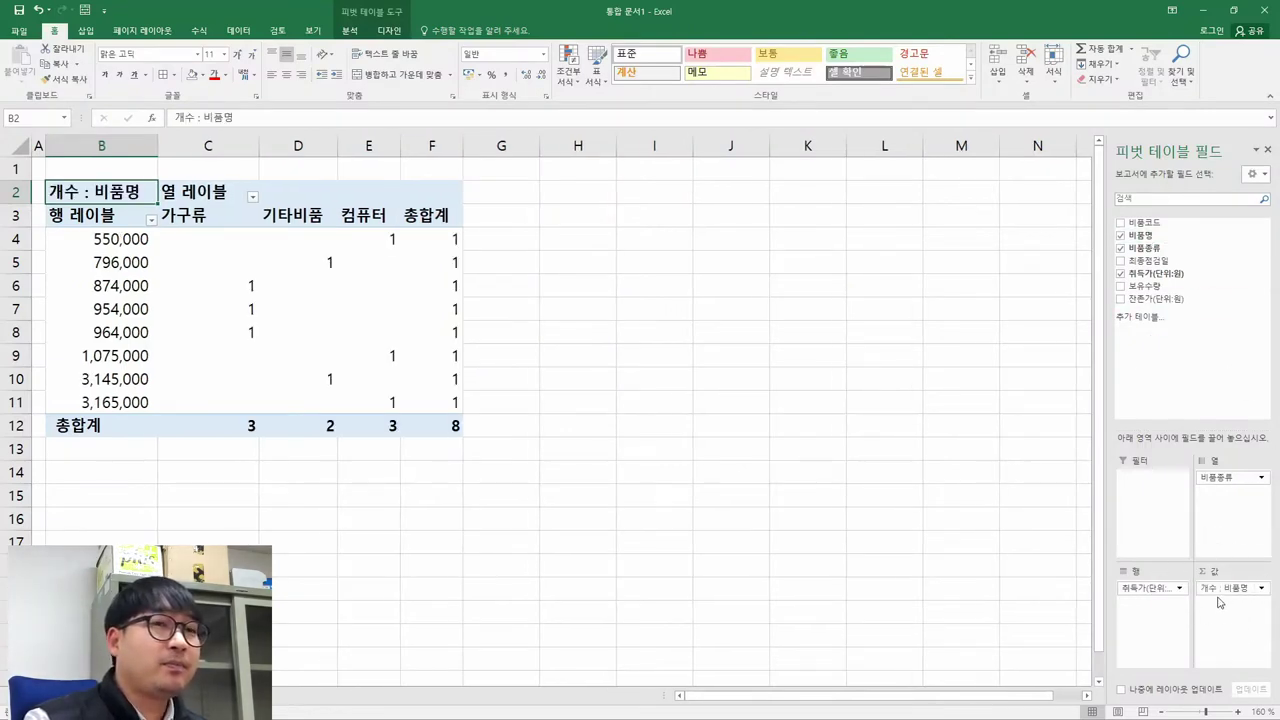
- Check the sample output's second value heading in the PDF and add the 잔존가(단위:원) field to the pivot table's values
{"action": "key", "text": "alt+Tab"}
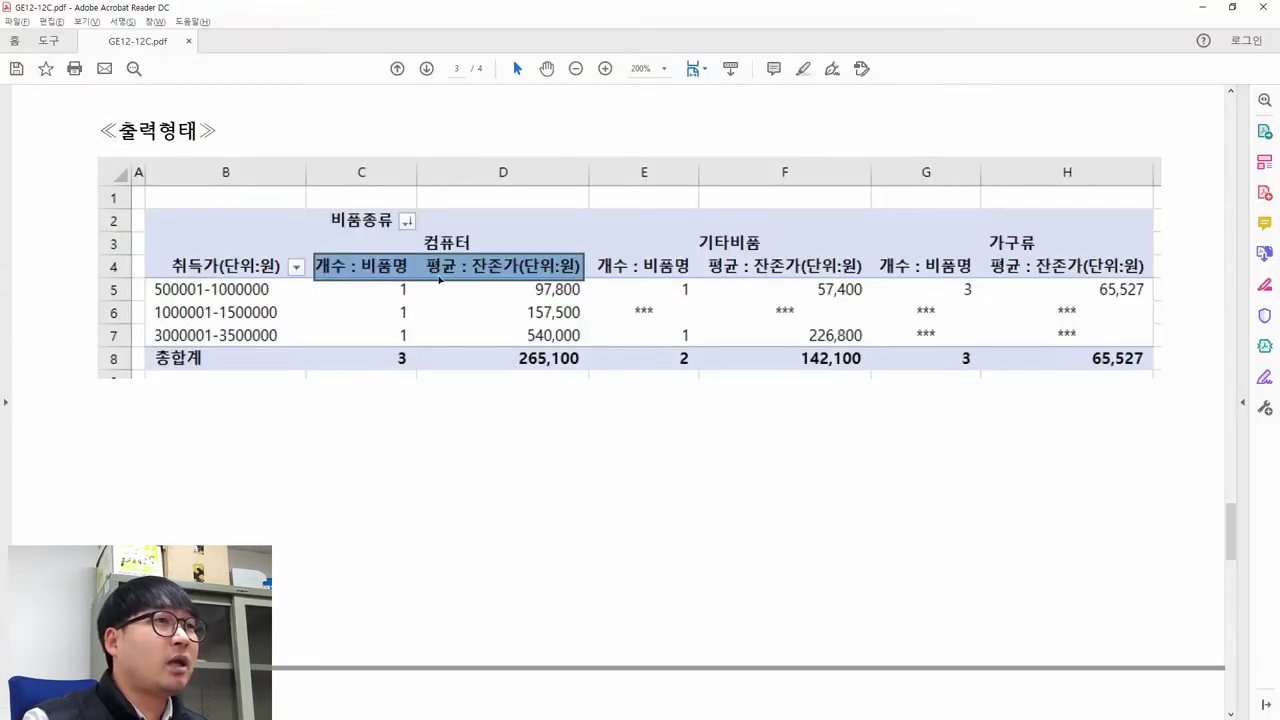
{"action": "key", "text": "alt+Tab"}
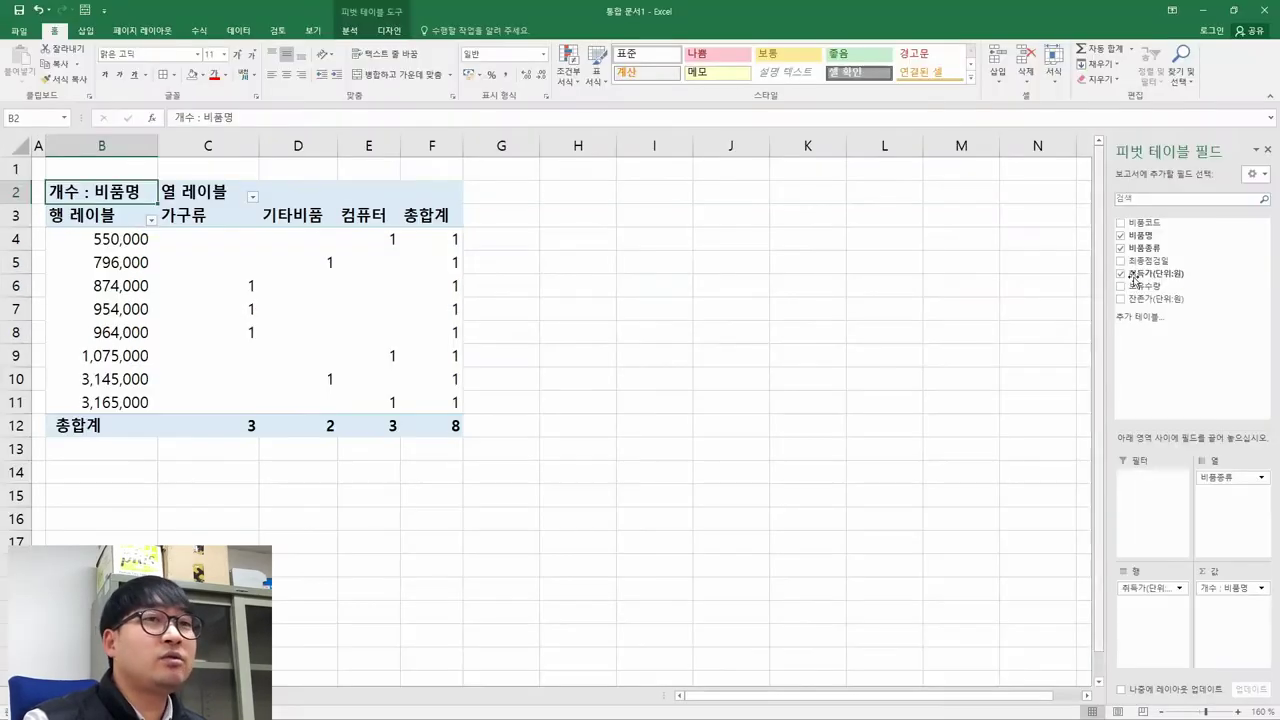
{"action": "left_click_drag", "start_coordinate": [1165, 298], "coordinate": [1236, 612]}
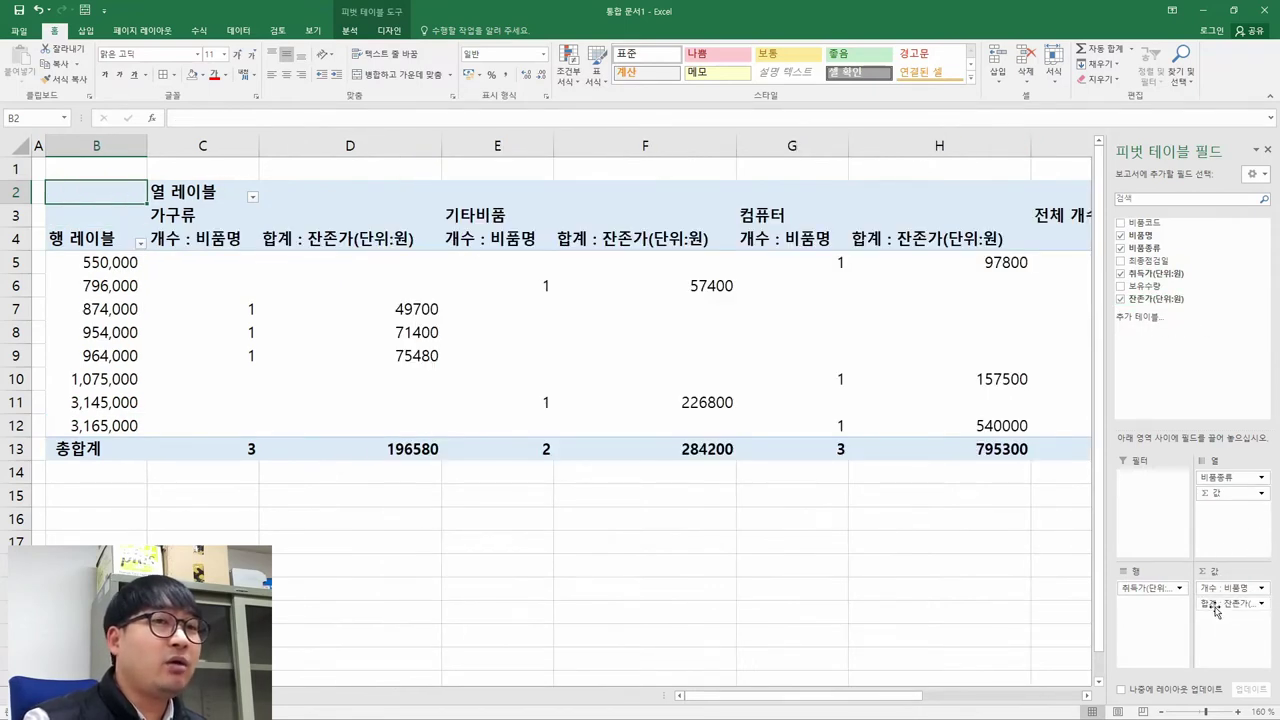
- Check the summary type in the PDF's value headings and set the 잔존가(단위:원) value field to summarize by average (평균)
{"action": "key", "text": "alt+Tab"}
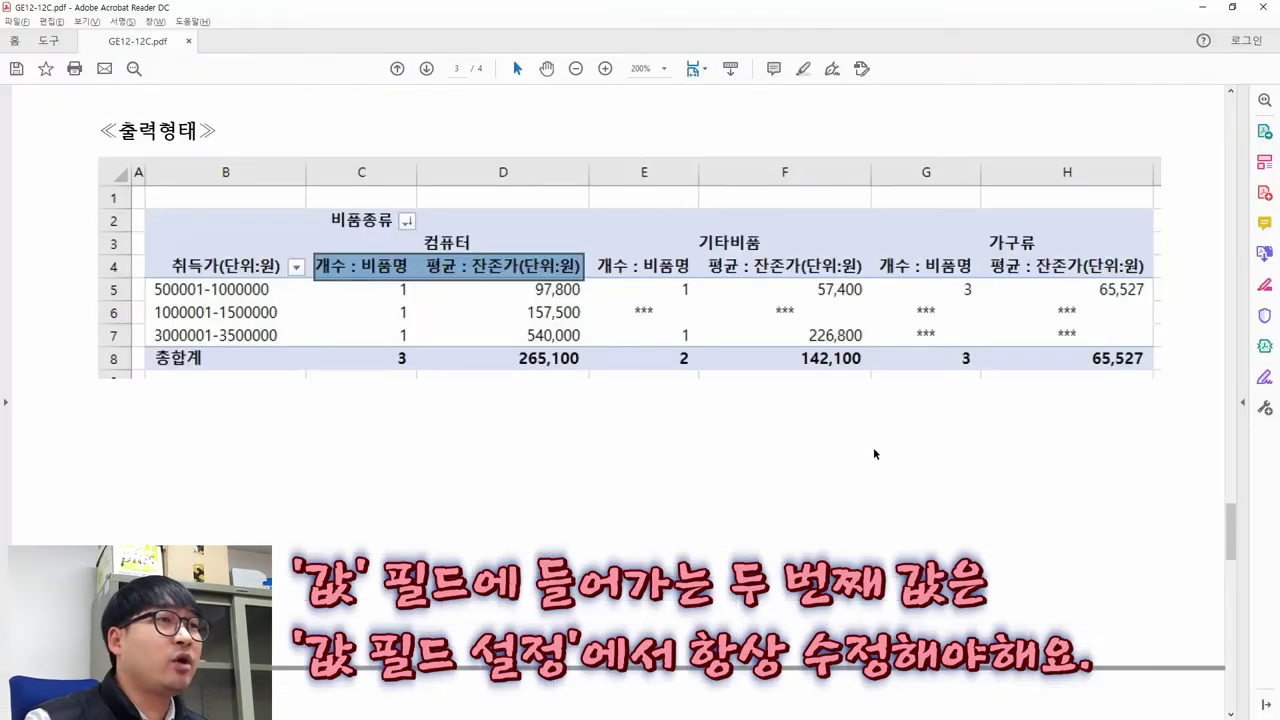
{"action": "key", "text": "alt+Tab"}
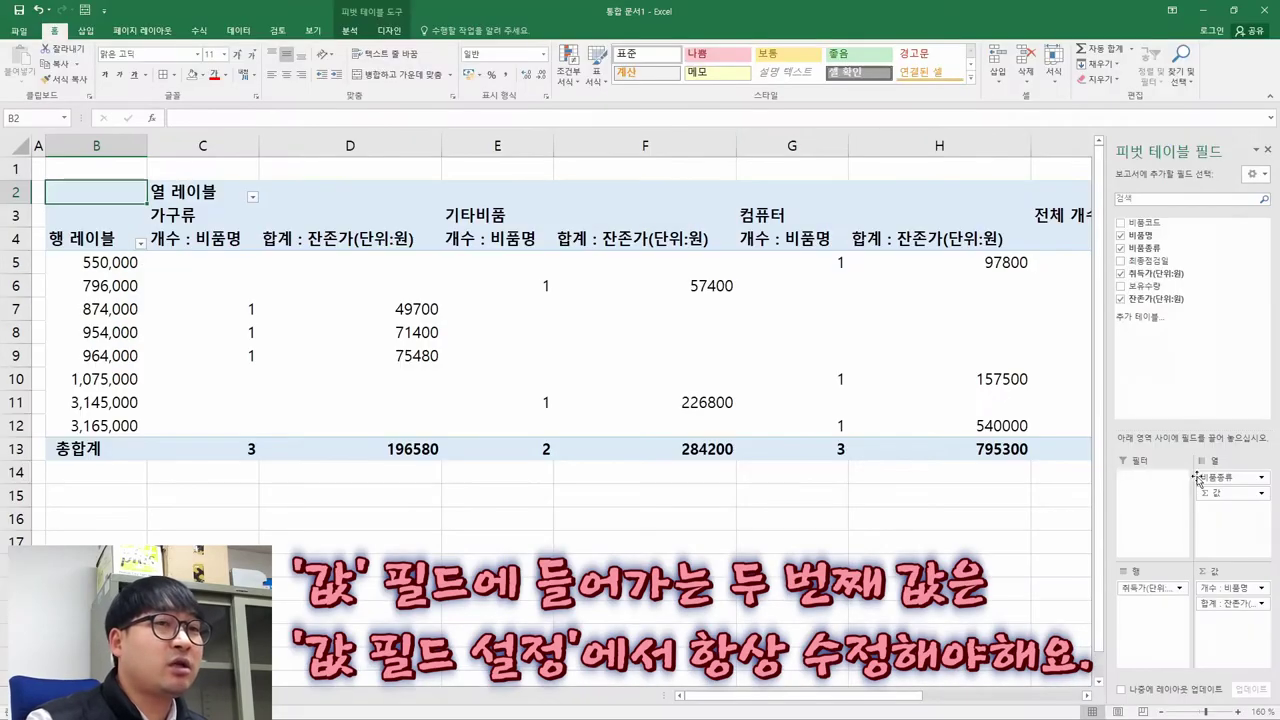
{"action": "left_click", "coordinate": [1262, 606]}
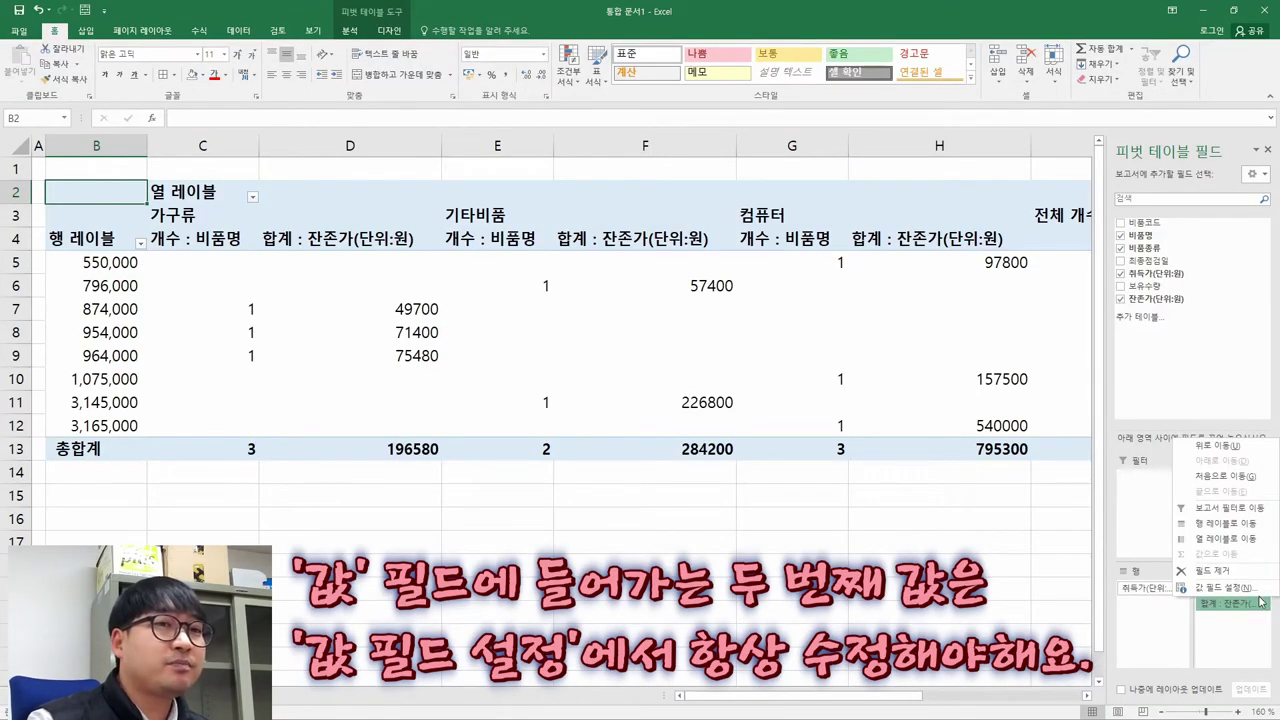
{"action": "left_click", "coordinate": [1244, 591]}
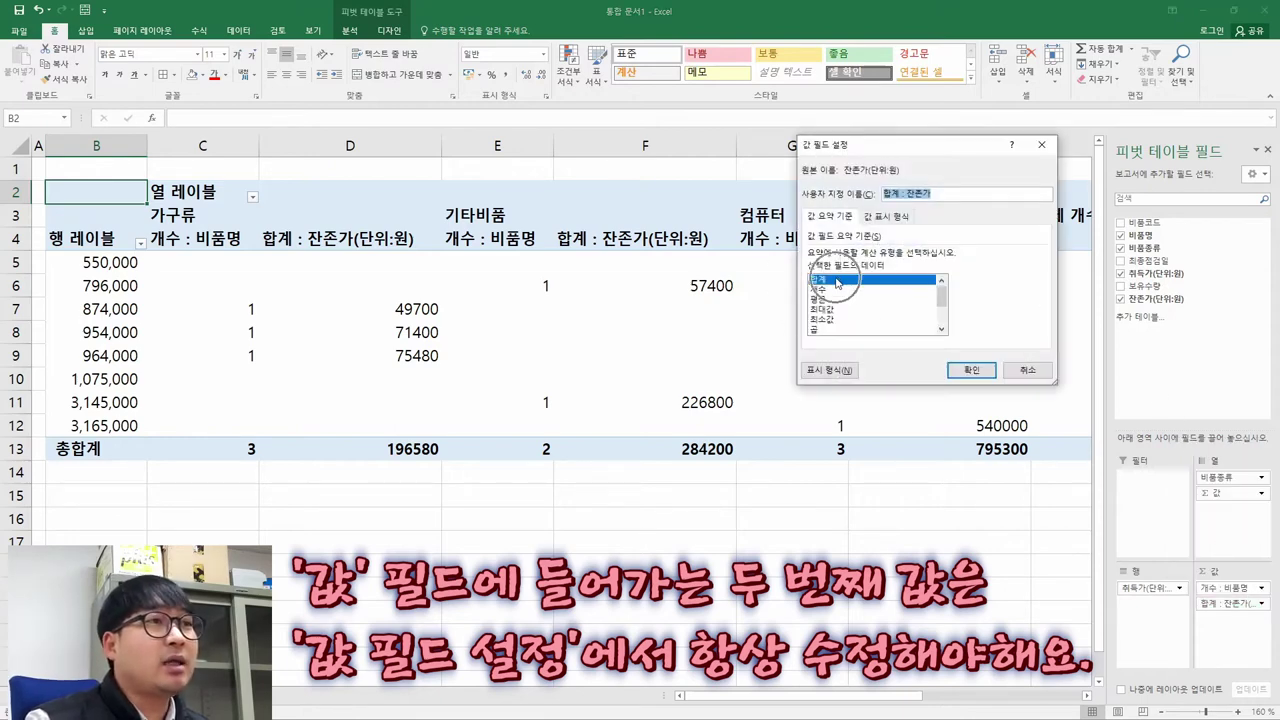
{"action": "key", "text": "alt+Tab"}
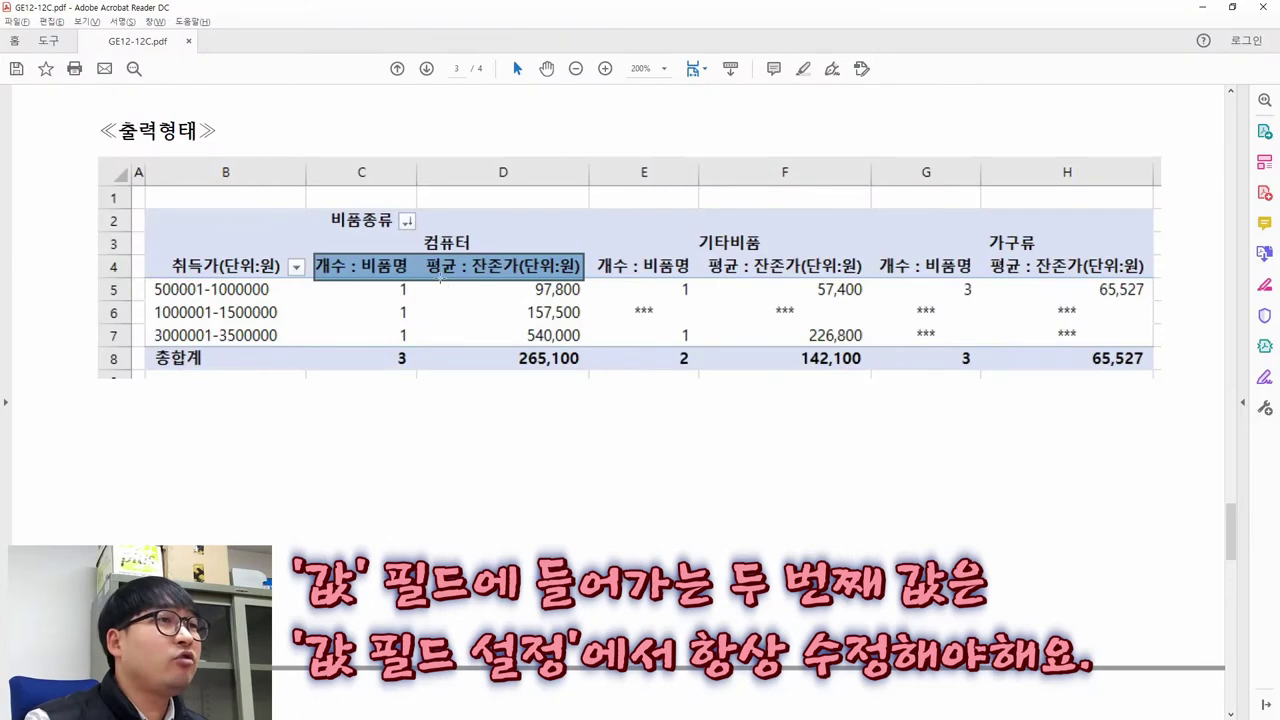
{"action": "key", "text": "alt+Tab"}
{"action": "left_click", "coordinate": [819, 300]}
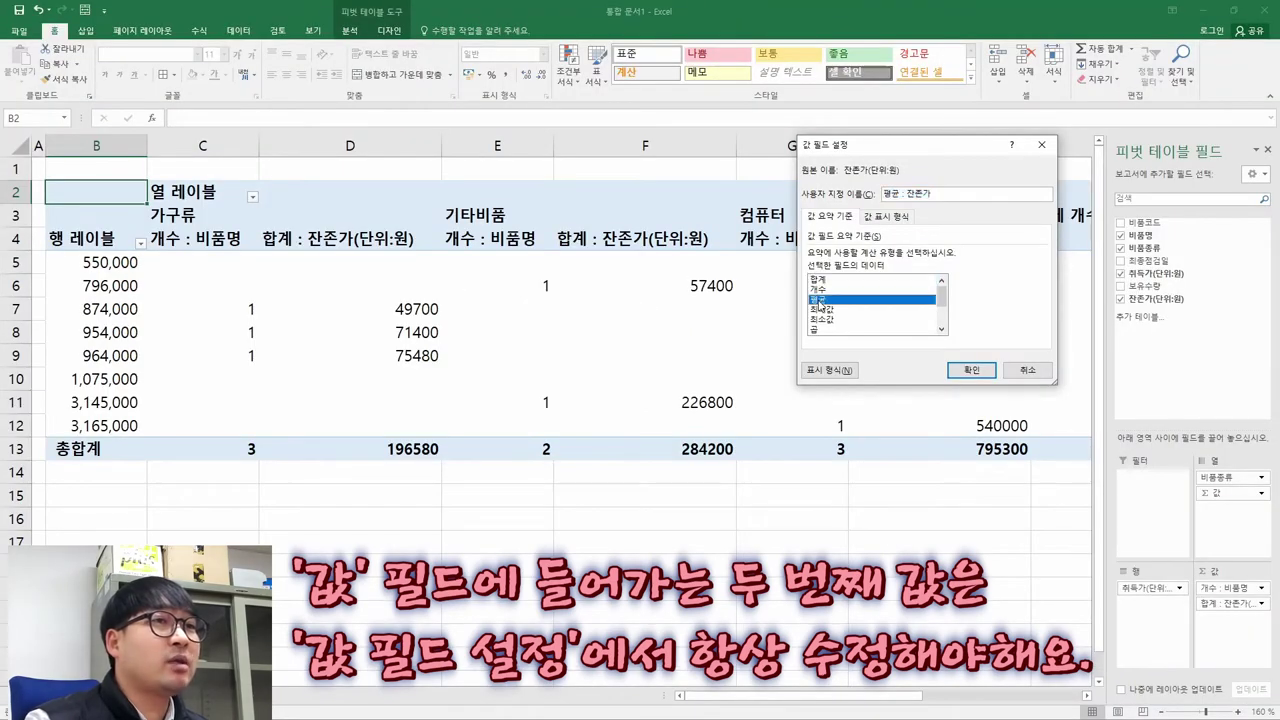
{"action": "left_click", "coordinate": [971, 370]}
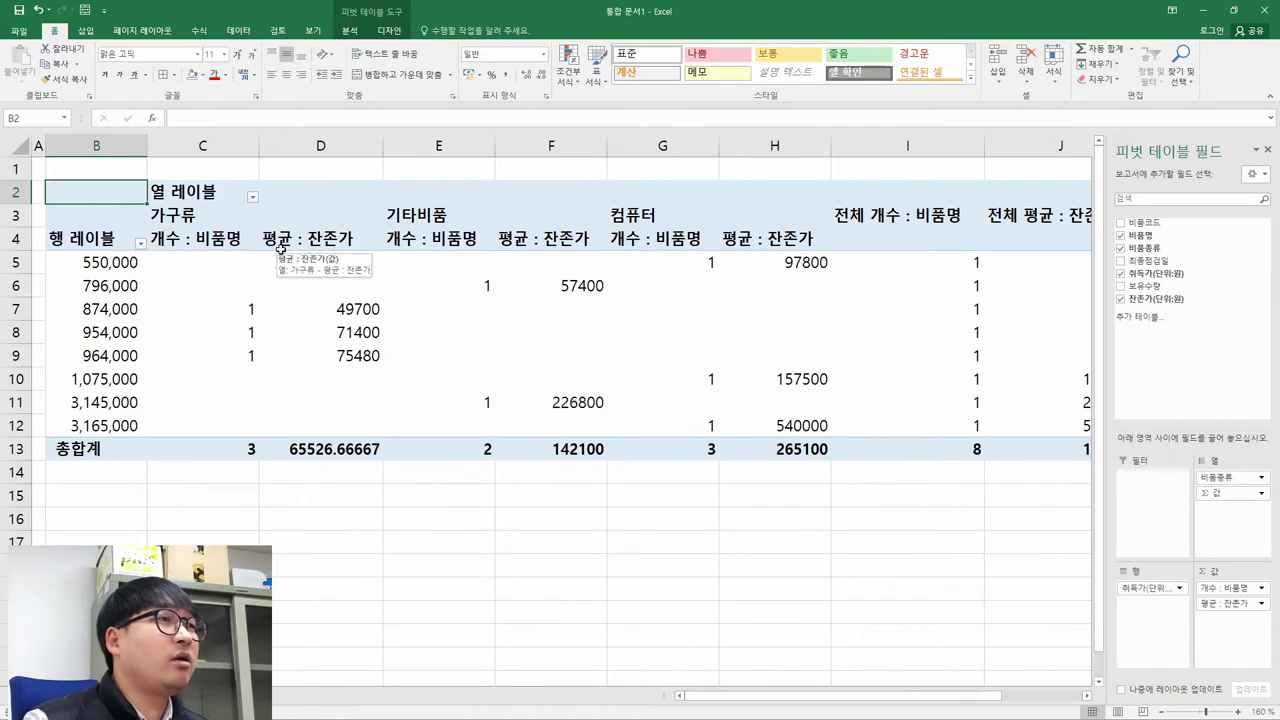
- Check the sample output's column heading in the PDF and rename the pivot table's column label in C2 to 비품종류
{"action": "key", "text": "alt+Tab"}
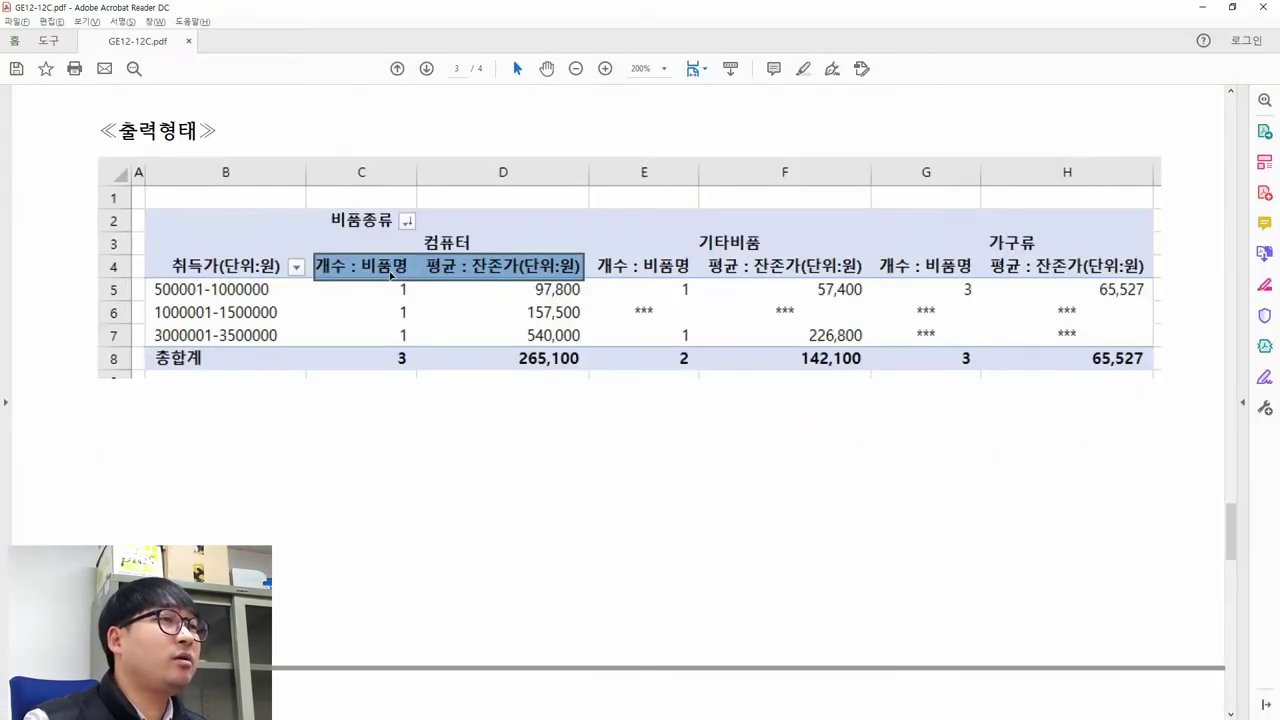
{"action": "key", "text": "alt+Tab"}
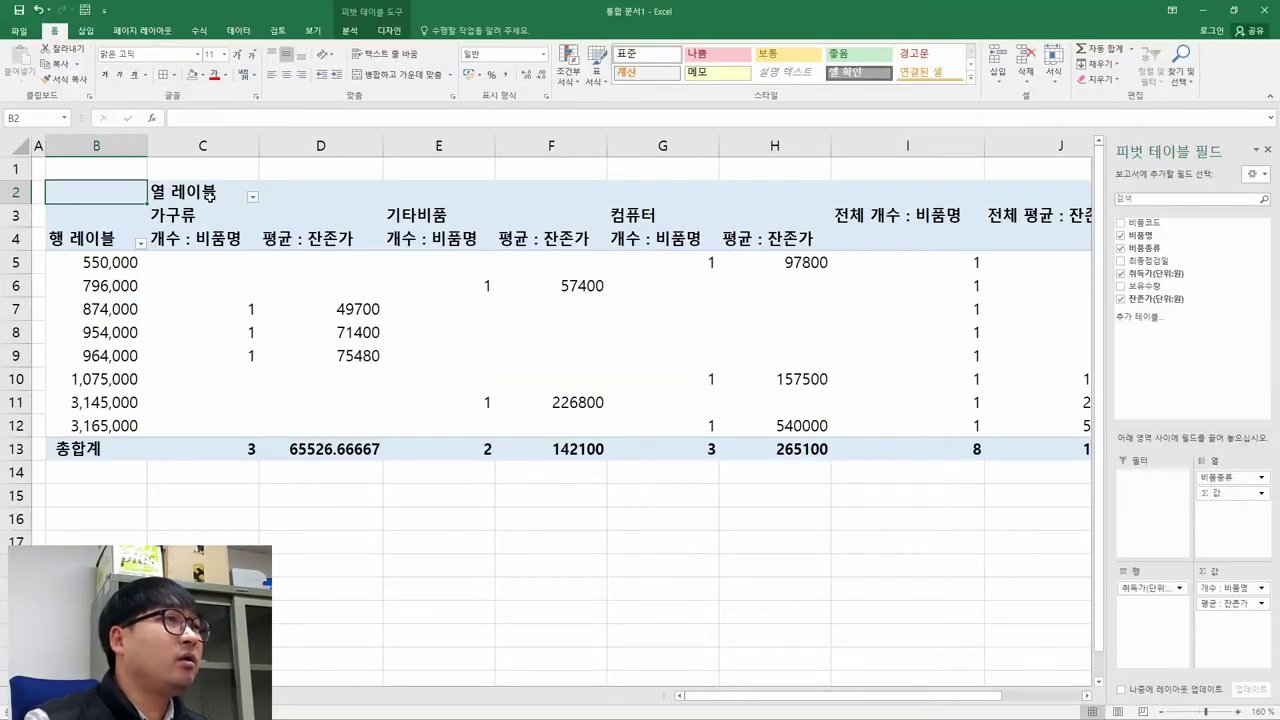
{"action": "key", "text": "alt+Tab"}
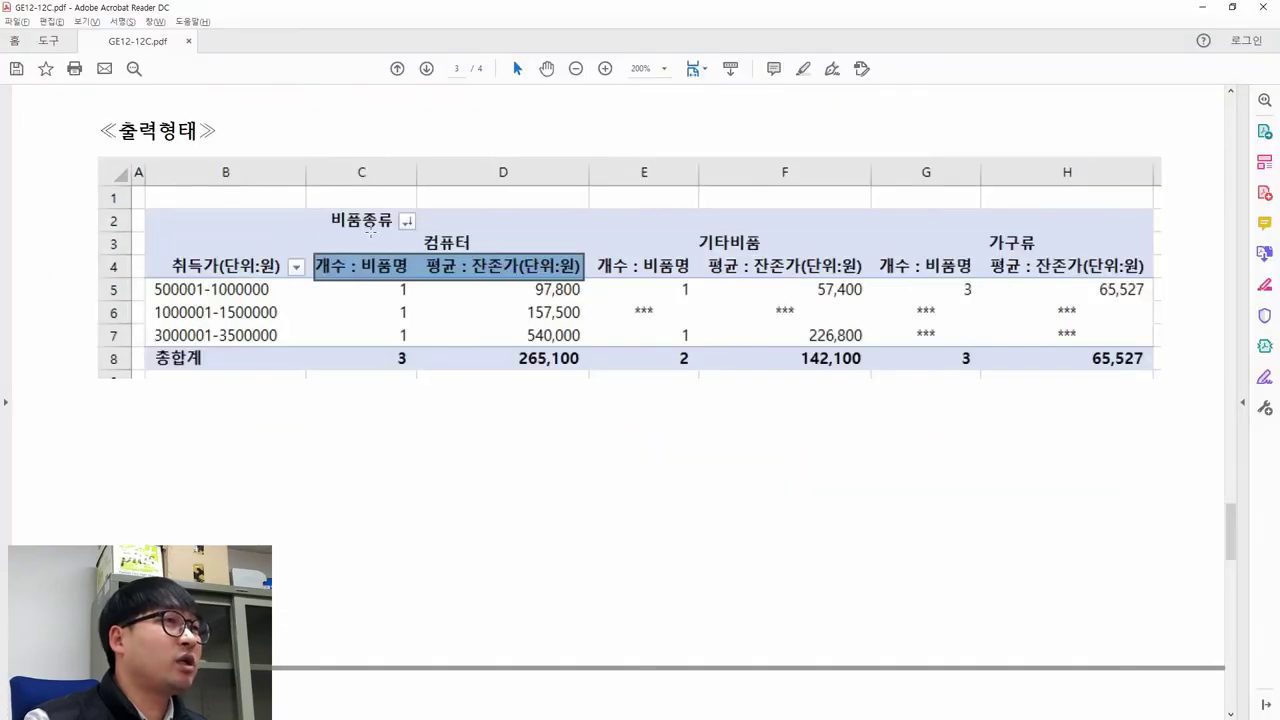
{"action": "key", "text": "alt+Tab"}
{"action": "type", "text": "비품종류"}
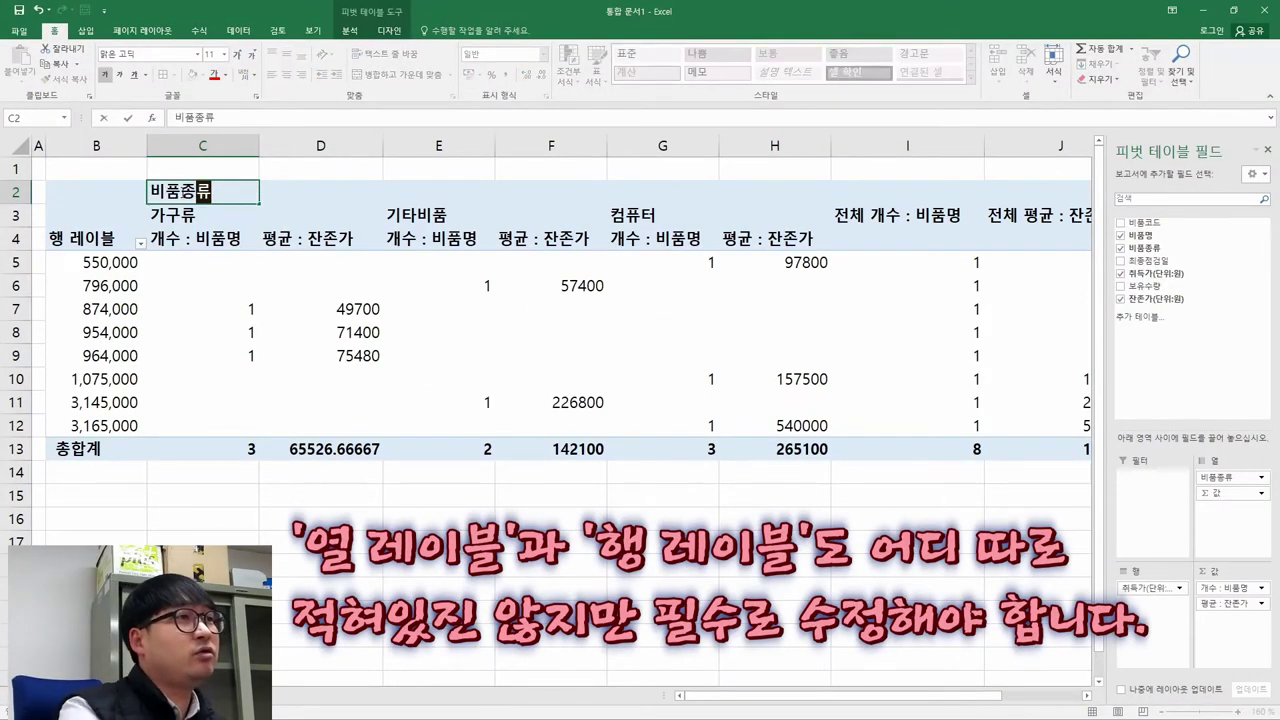
{"action": "key", "text": "Return"}
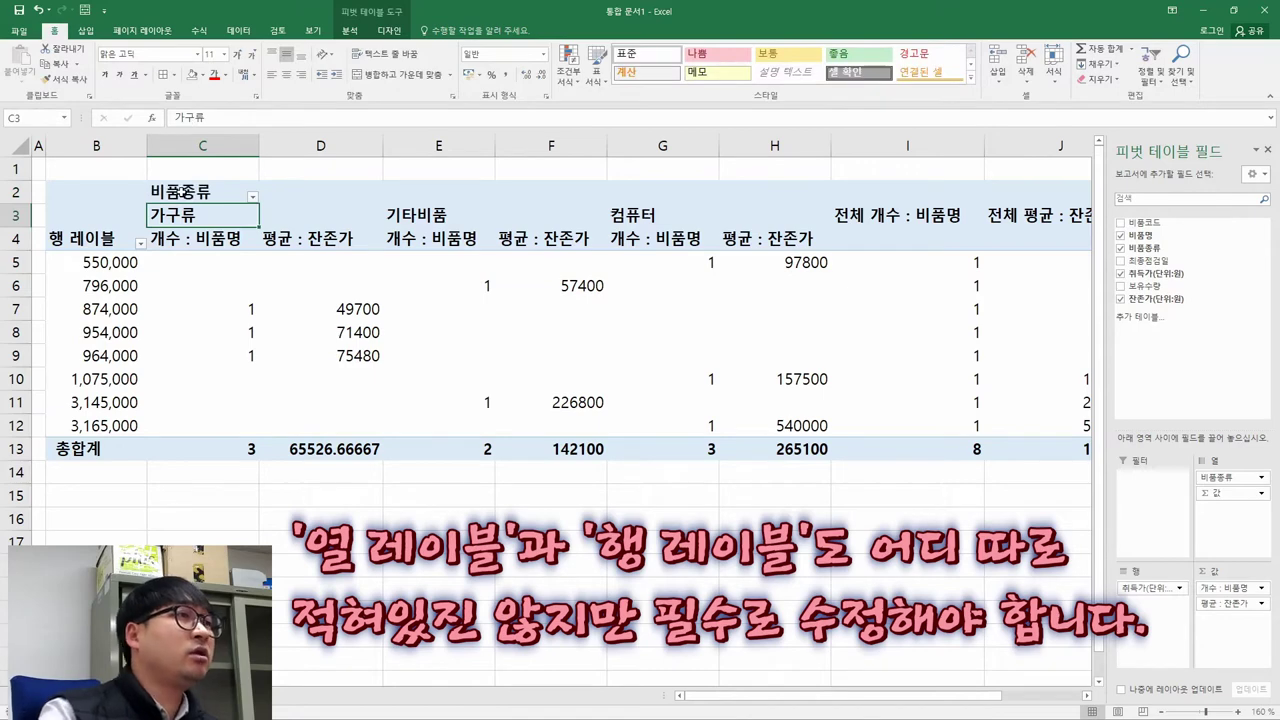
- Rename the pivot table's row label in B4 to 취득가(단위:원) as in the PDF and widen column B to fit it
{"action": "left_click", "coordinate": [97, 238]}
{"action": "key", "text": "alt+Tab"}
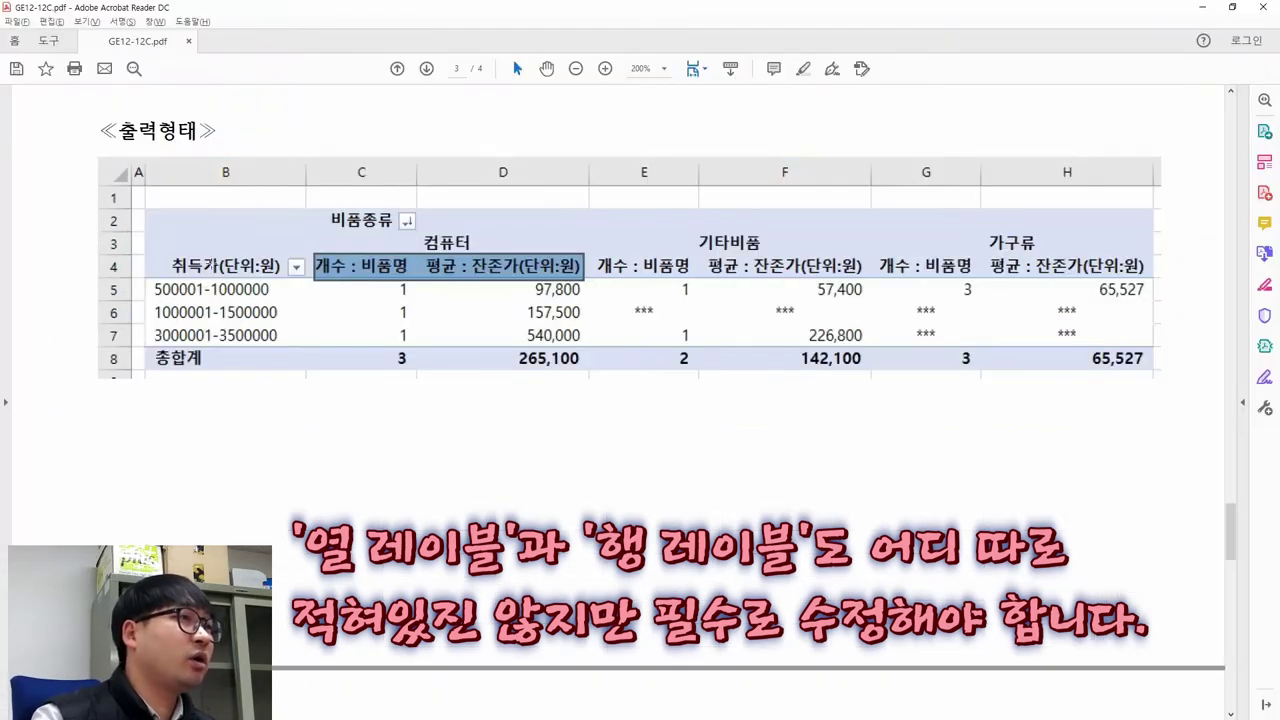
{"action": "key", "text": "alt+Tab"}
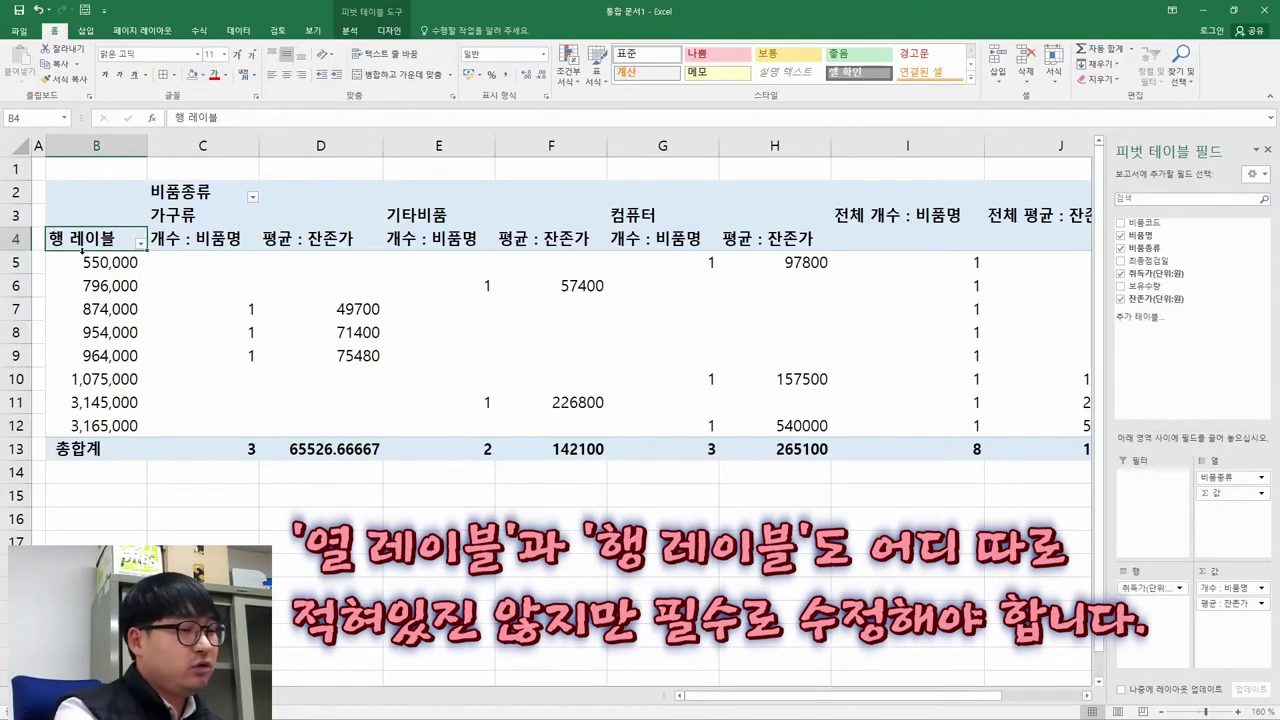
{"action": "type", "text": "취득가"}
{"action": "type", "text": "(단위:"}
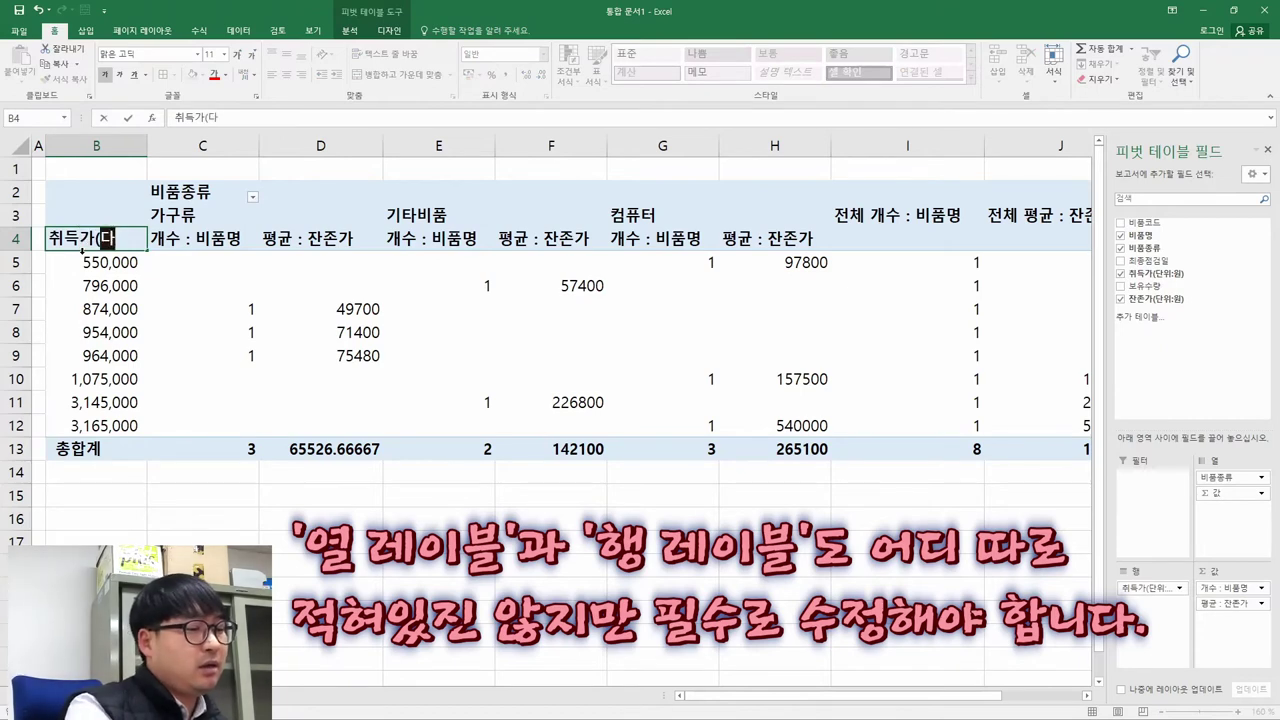
{"action": "type", "text": ")"}
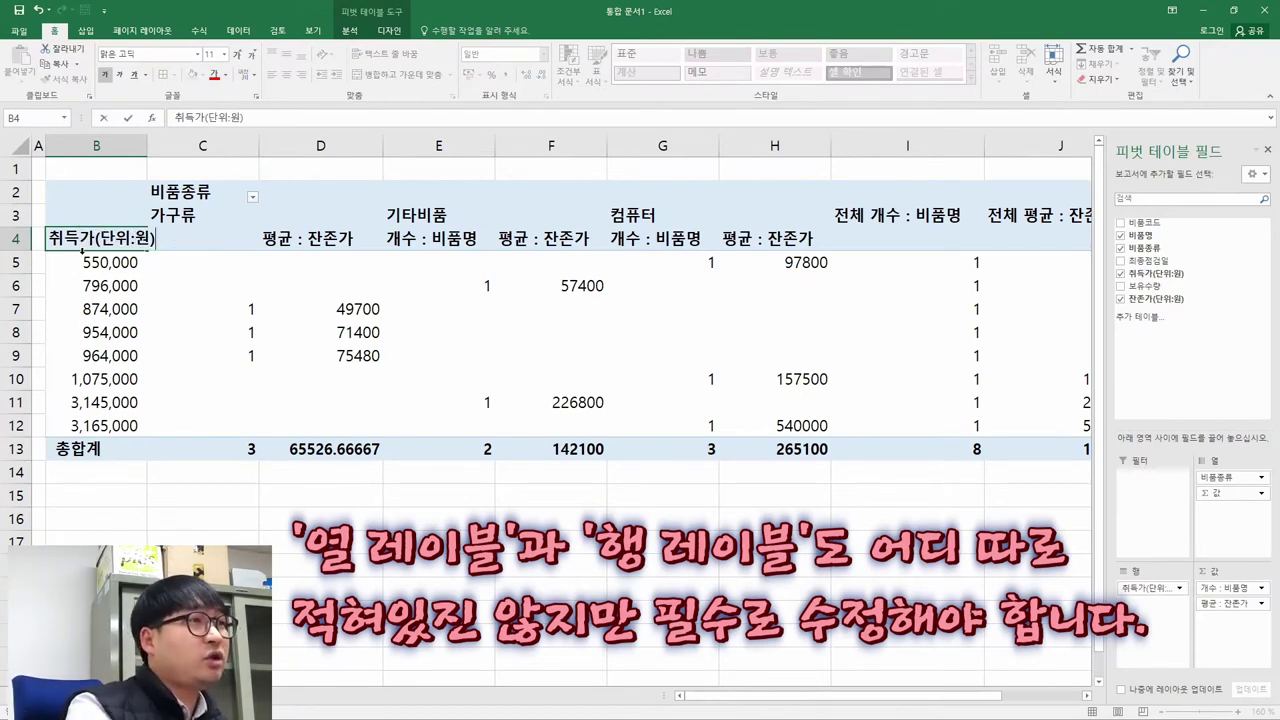
{"action": "key", "text": "Return"}
{"action": "key", "text": "alt+Tab"}
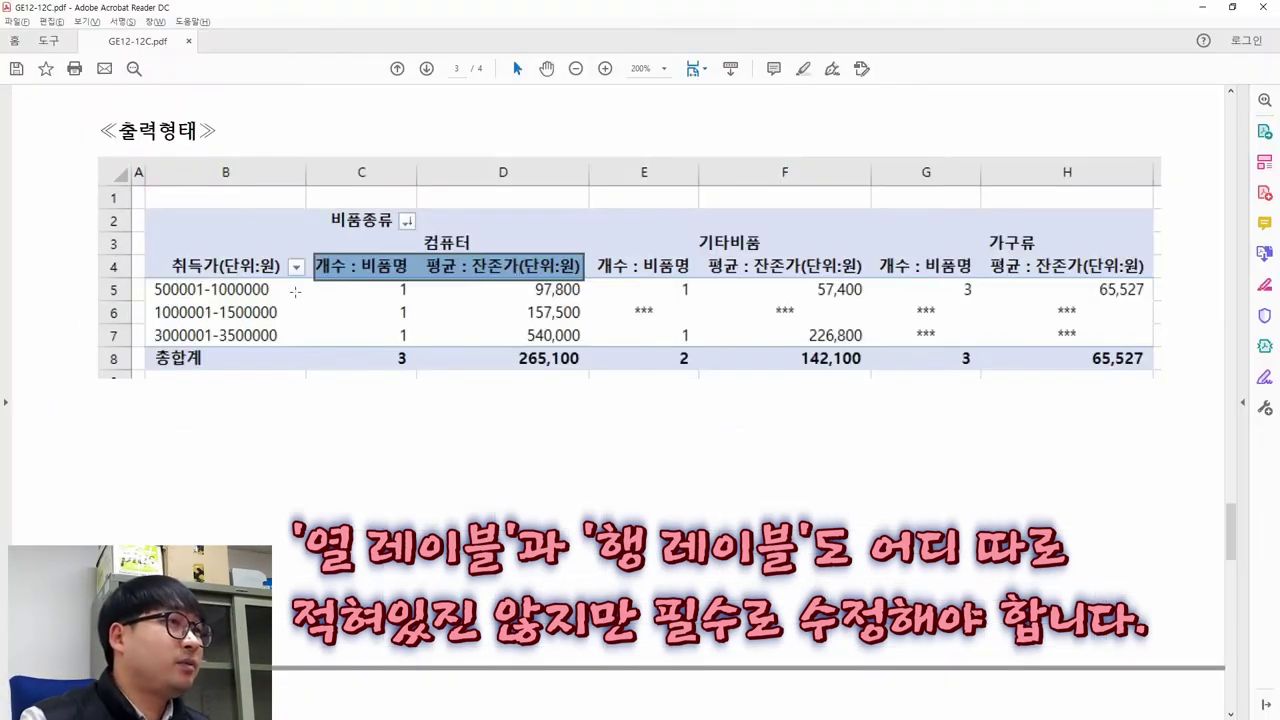
{"action": "key", "text": "alt+Tab"}
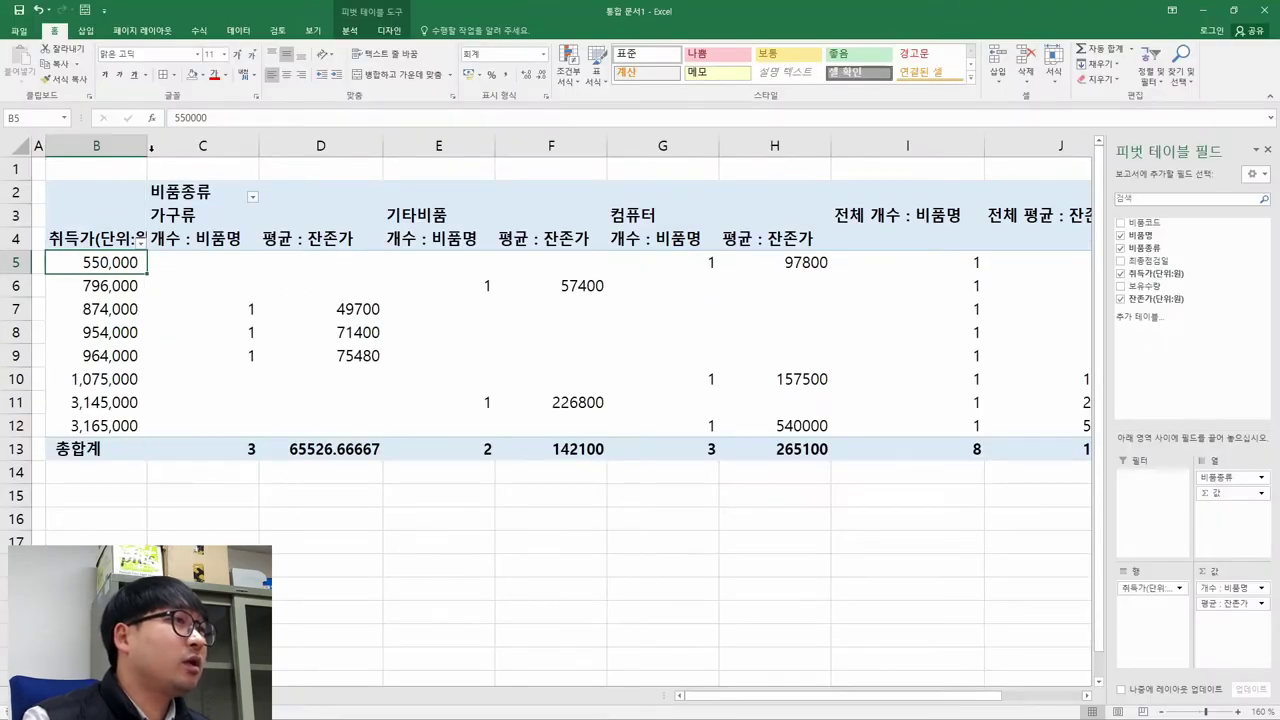
{"action": "left_click_drag", "start_coordinate": [151, 150], "coordinate": [199, 184]}
- Compare the pivot table with condition 1 in the PDF and strike through that condition's text
{"action": "key", "text": "alt+Tab"}
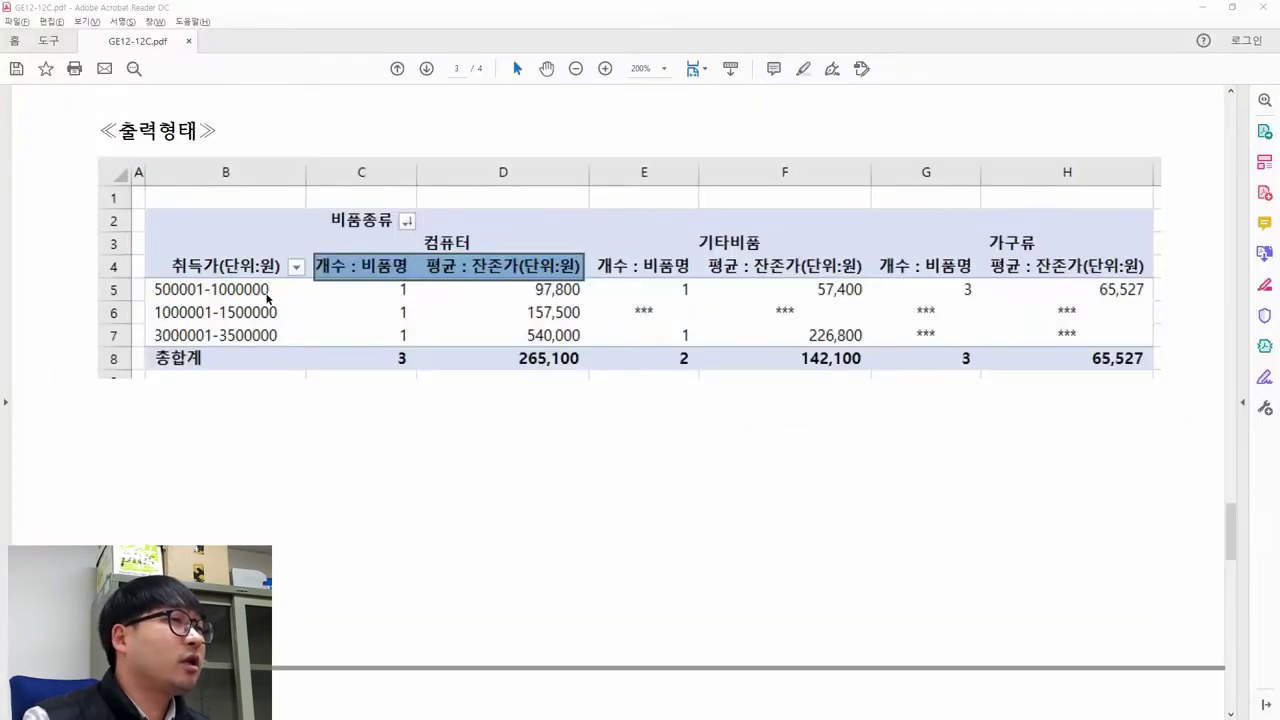
{"action": "key", "text": "alt+Tab"}
{"action": "key", "text": "alt+Tab"}
{"action": "scroll", "coordinate": [332, 313], "scroll_direction": "up", "scroll_amount": 5}
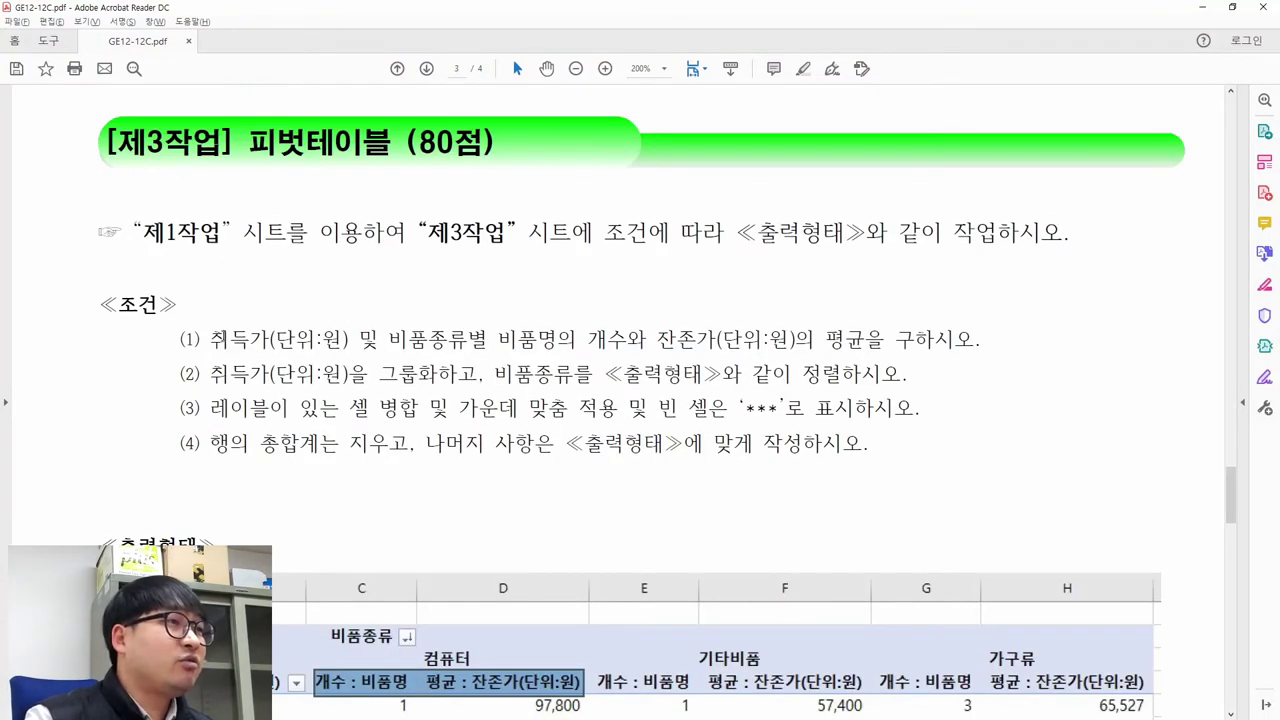
{"action": "left_click_drag", "start_coordinate": [210, 339], "coordinate": [975, 339]}
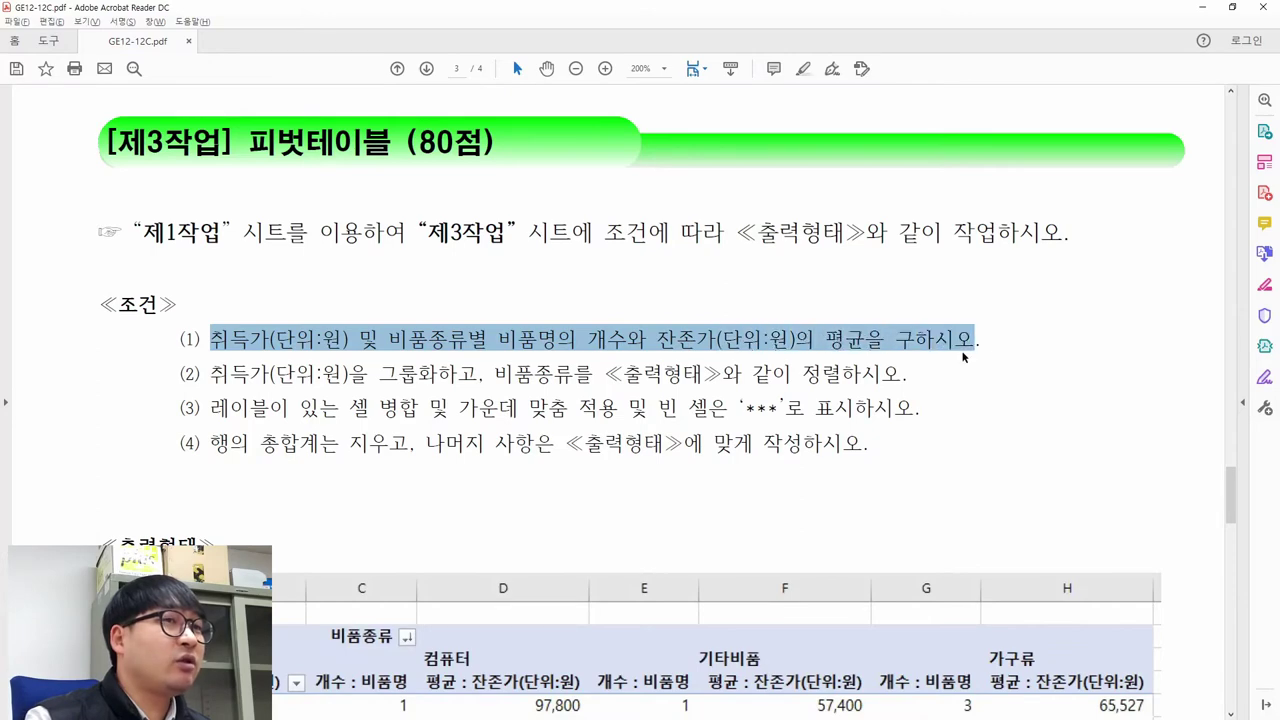
{"action": "scroll", "coordinate": [682, 412], "scroll_direction": "down", "scroll_amount": 3}
{"action": "key", "text": "alt+Tab"}
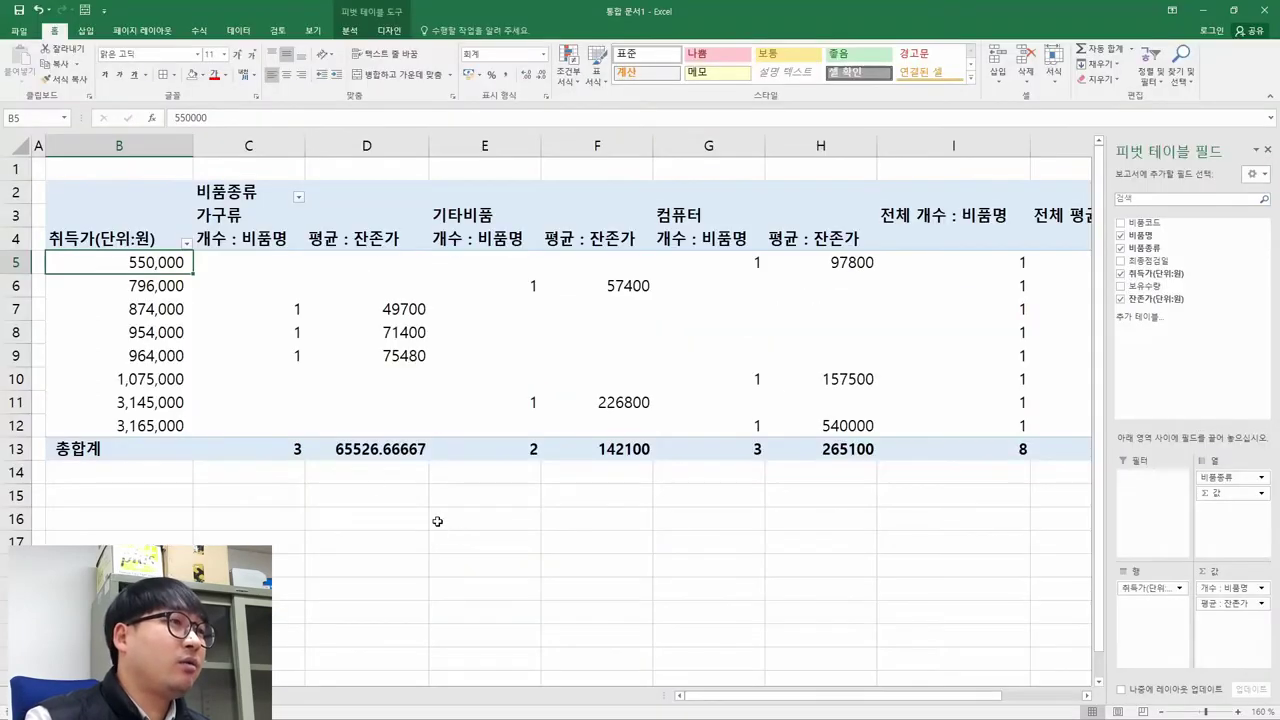
{"action": "left_click", "coordinate": [1209, 574]}
{"action": "key", "text": "alt+Tab"}
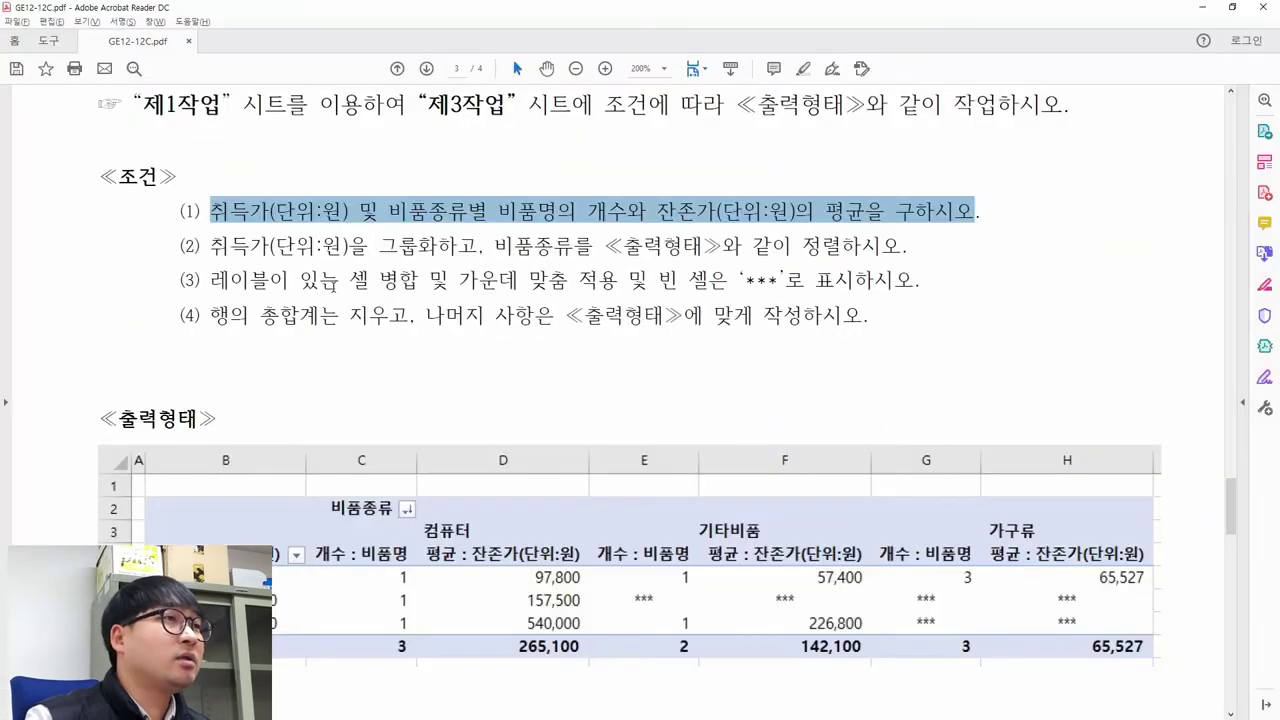
{"action": "right_click", "coordinate": [260, 211]}
{"action": "left_click", "coordinate": [306, 270]}
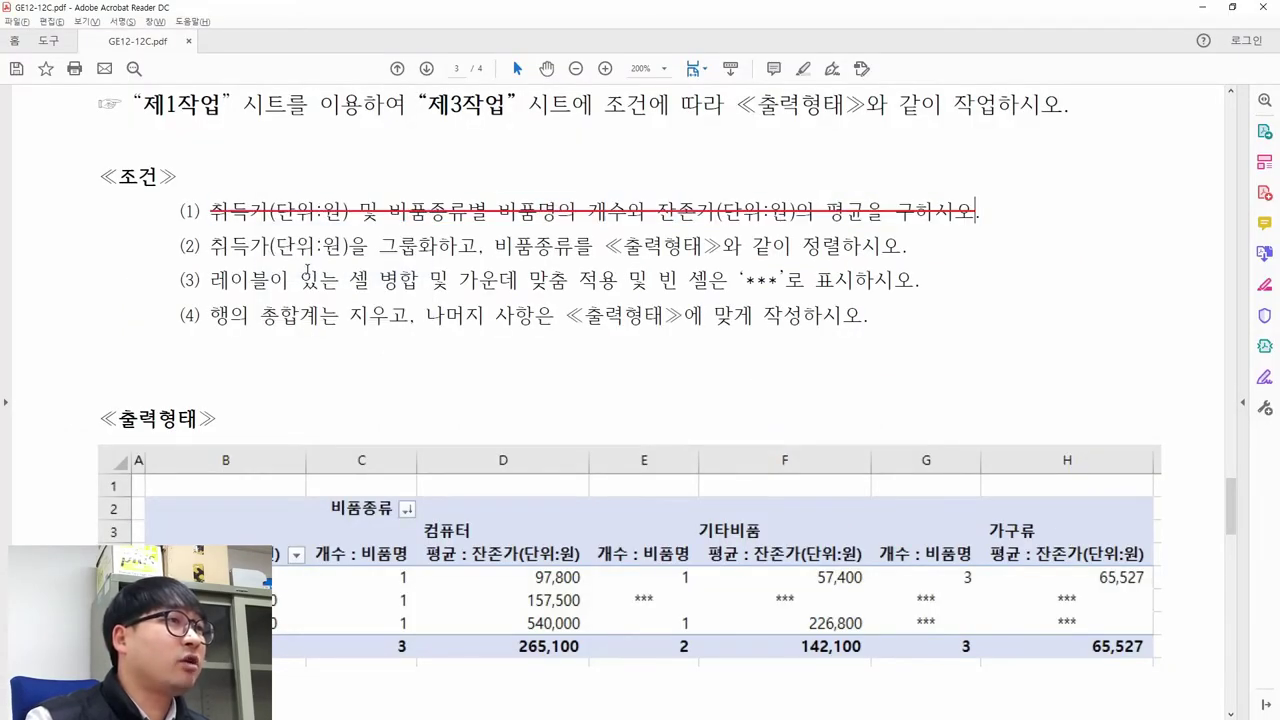
- Examine the grouping requirement in condition 2 and compare the sample output's row ranges with the pivot table's row values
{"action": "left_click_drag", "start_coordinate": [210, 245], "coordinate": [478, 245]}
{"action": "scroll", "coordinate": [351, 298], "scroll_direction": "down", "scroll_amount": 2}
{"action": "scroll", "coordinate": [351, 298], "scroll_direction": "down", "scroll_amount": 1}
{"action": "left_click_drag", "start_coordinate": [153, 441], "coordinate": [284, 504]}
{"action": "key", "text": "alt+Tab"}
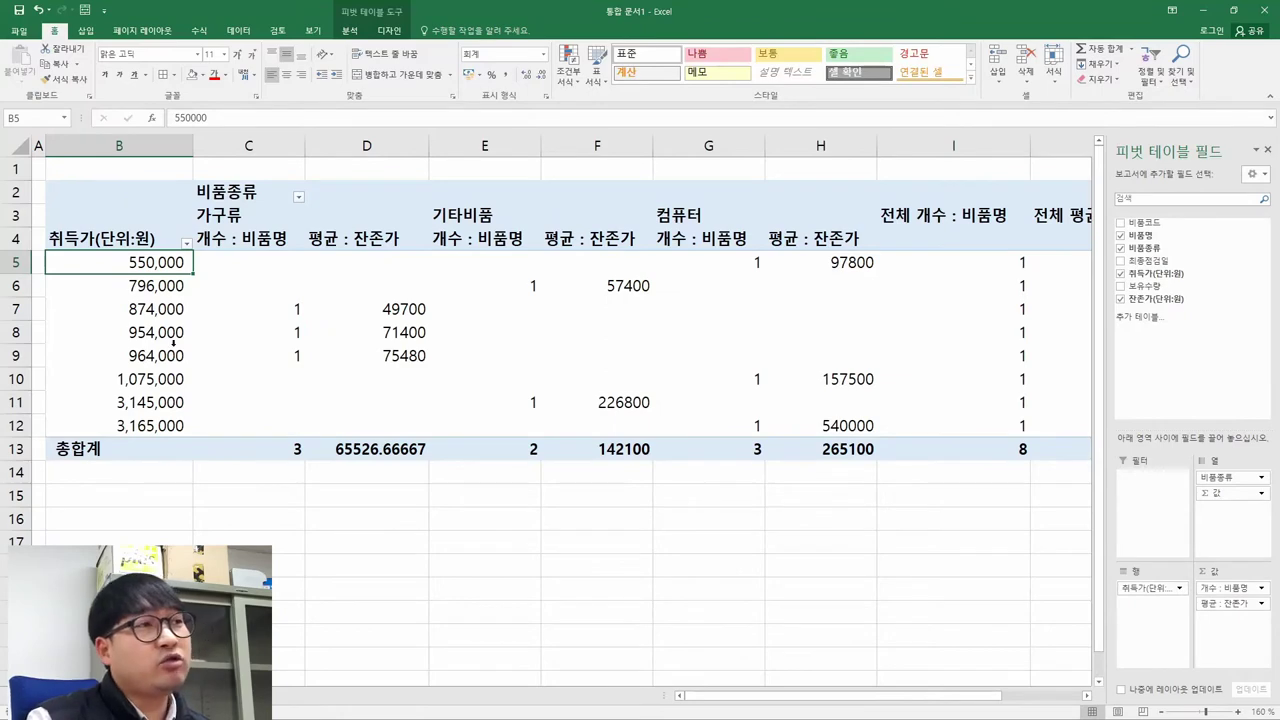
{"action": "key", "text": "alt+Tab"}
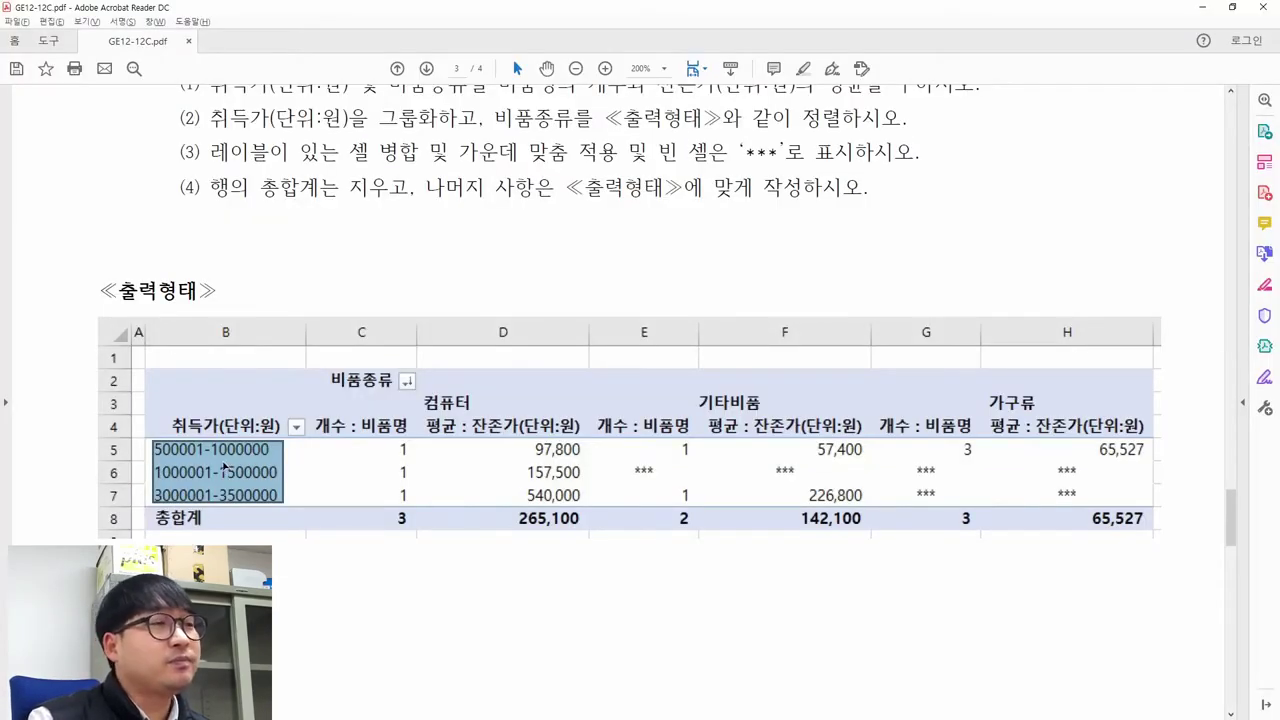
- Switch to Excel, open the grouping settings for the pivot table's 취득가(단위:원) row values and move the dialog clear of them
{"action": "key", "text": "alt+Tab"}
{"action": "left_click", "coordinate": [119, 285]}
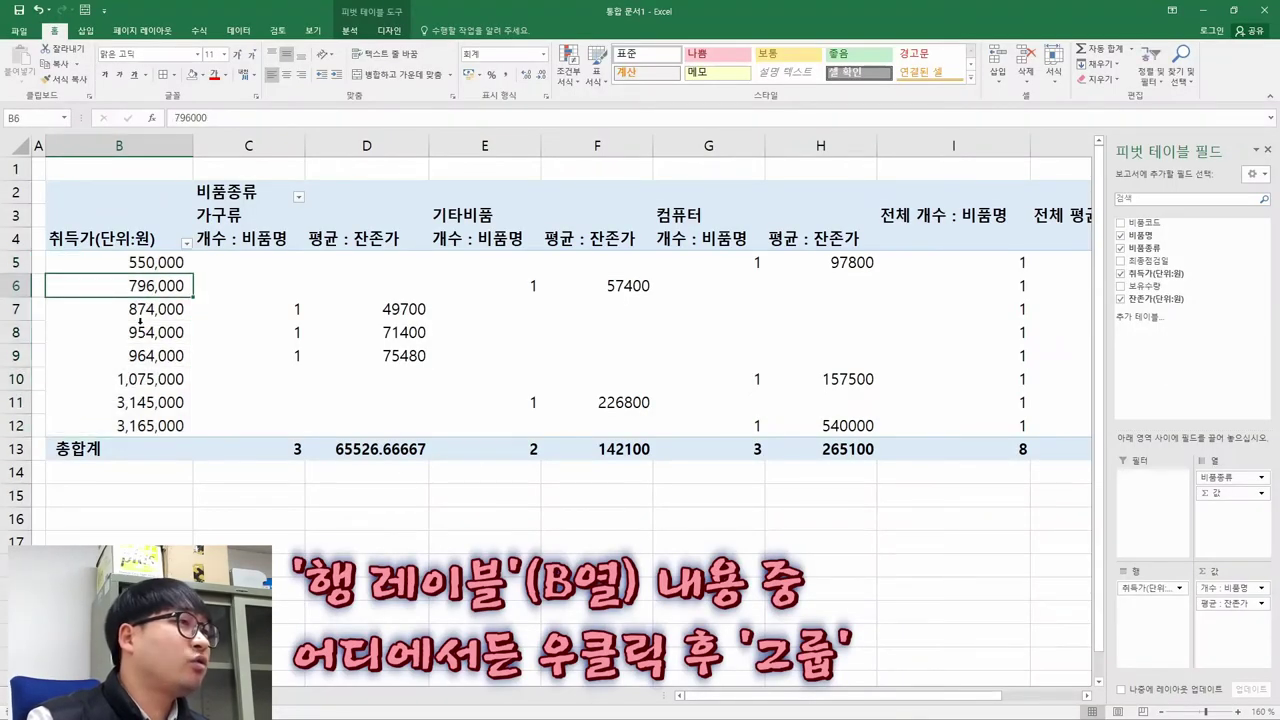
{"action": "right_click", "coordinate": [141, 318]}
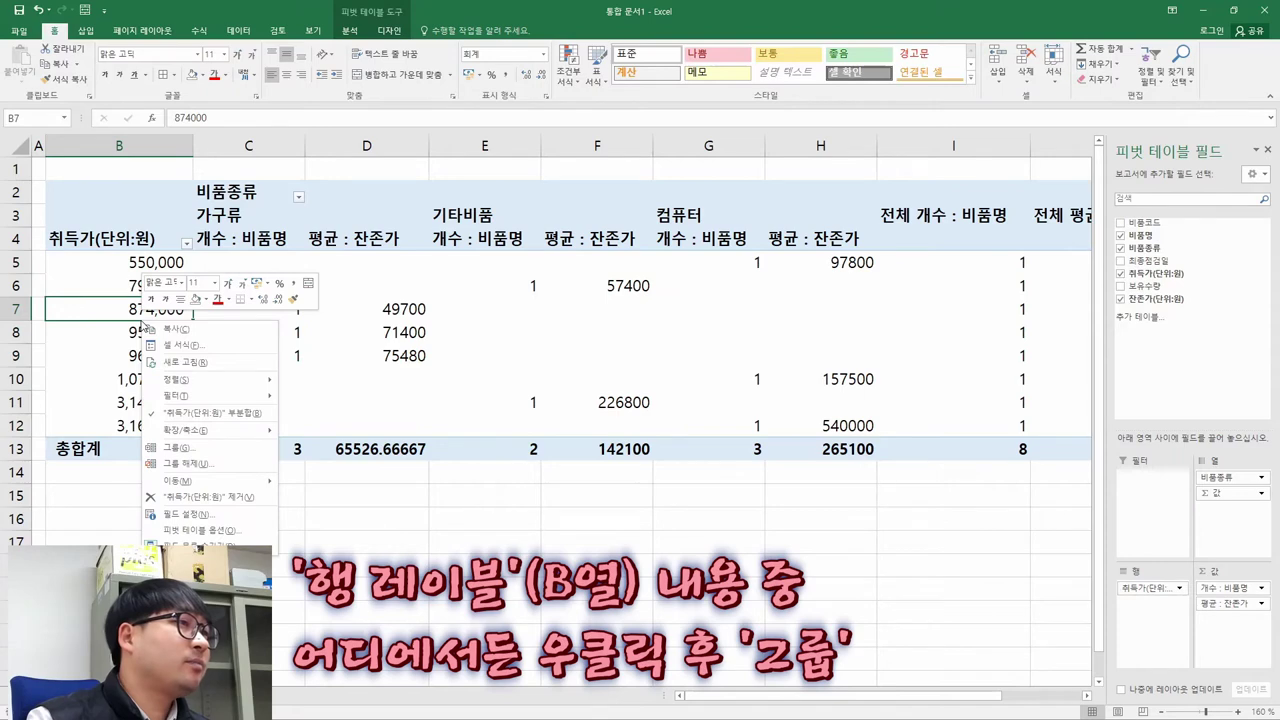
{"action": "left_click", "coordinate": [195, 450]}
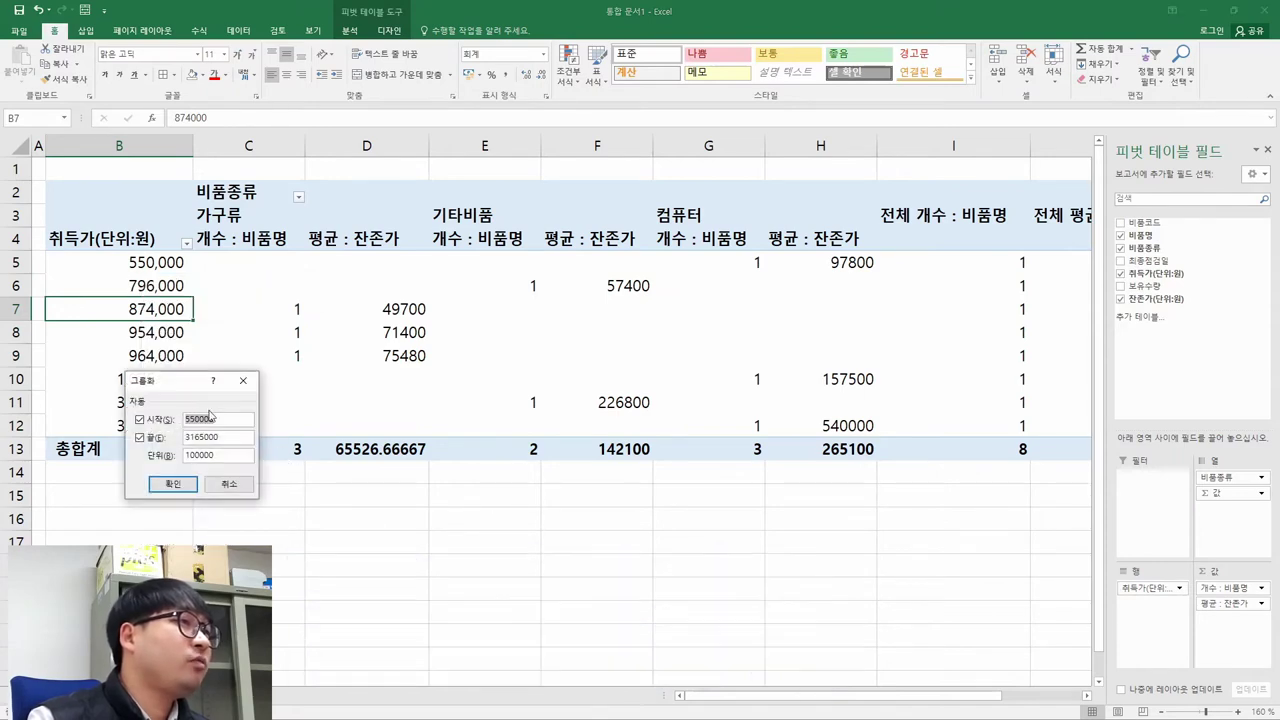
{"action": "left_click_drag", "start_coordinate": [188, 392], "coordinate": [289, 294]}
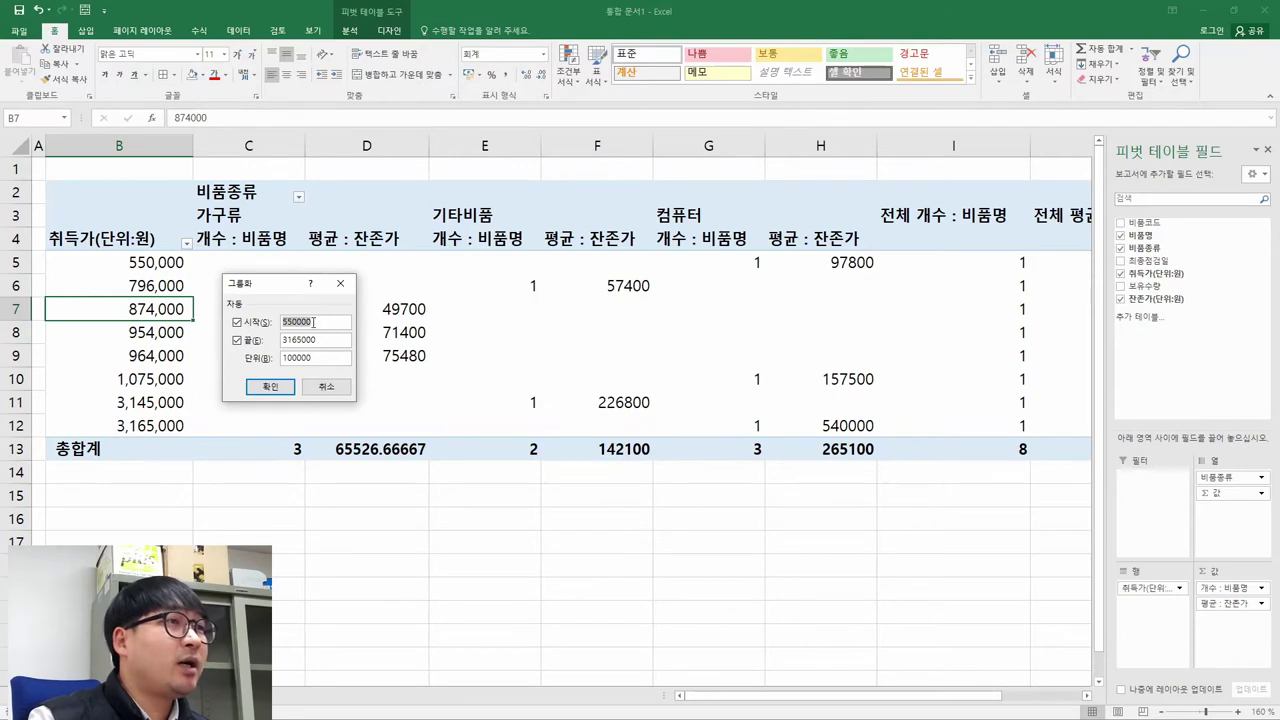
- Examine the row ranges in the PDF's sample output to determine the grouping's start, end and interval
{"action": "key", "text": "alt+Tab"}
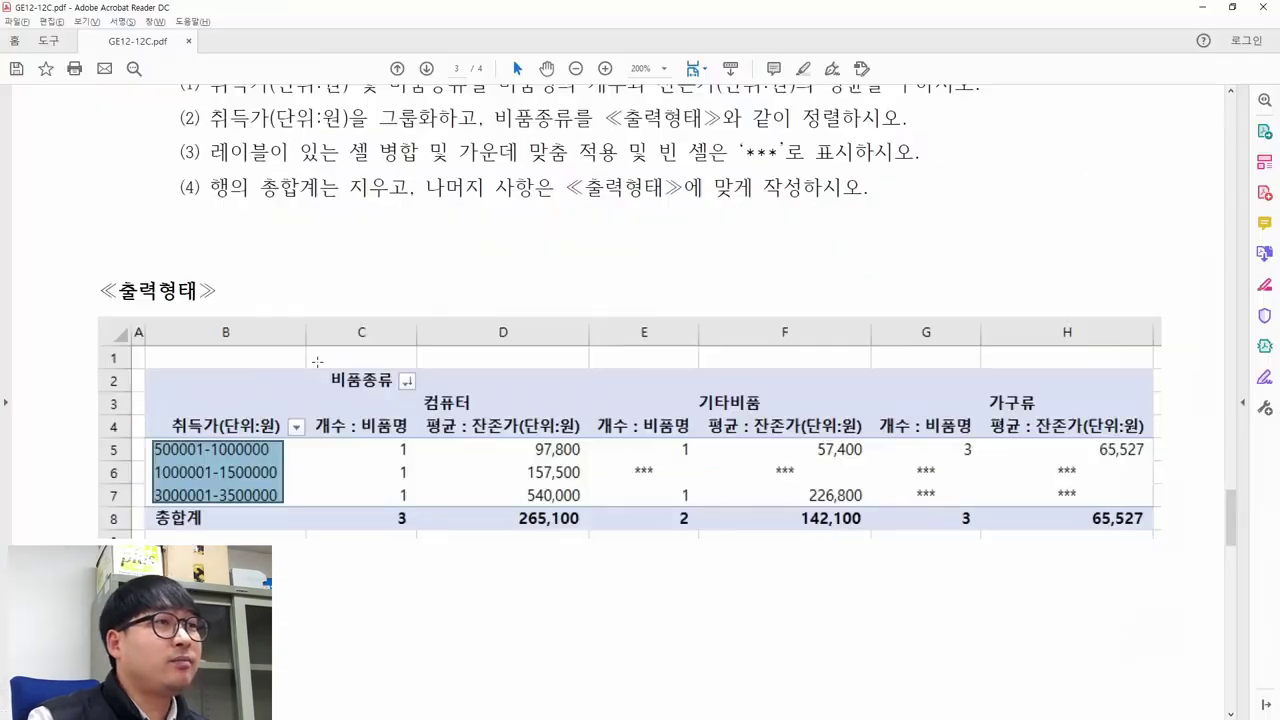
{"action": "left_click_drag", "start_coordinate": [149, 440], "coordinate": [203, 451]}
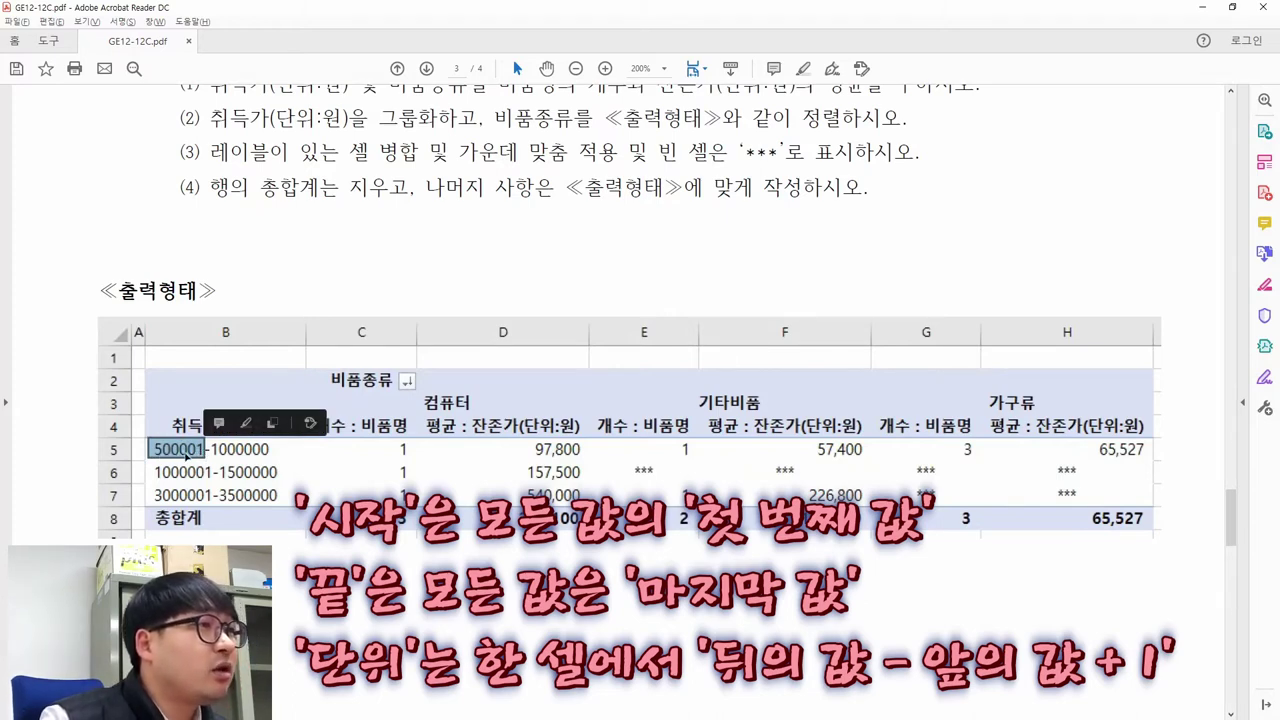
{"action": "left_click_drag", "start_coordinate": [219, 494], "coordinate": [294, 496]}
{"action": "left_click_drag", "start_coordinate": [155, 449], "coordinate": [214, 450]}
{"action": "left_click_drag", "start_coordinate": [278, 508], "coordinate": [283, 516]}
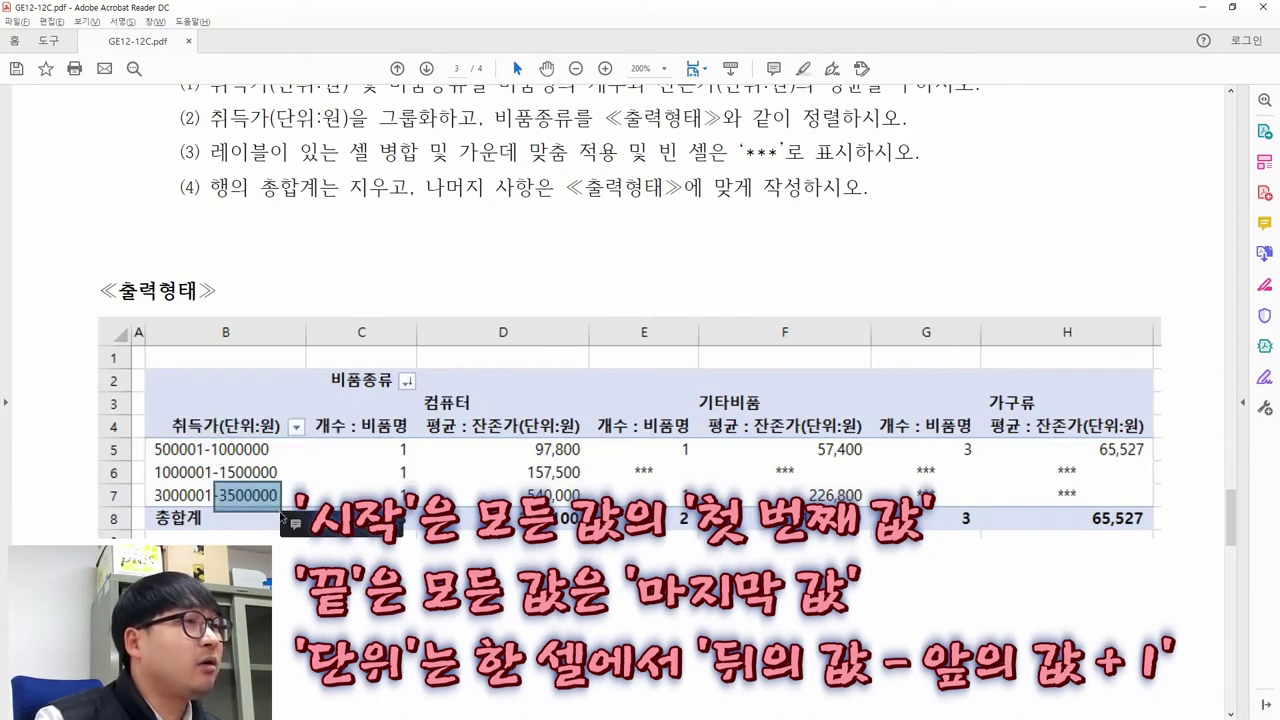
{"action": "left_click_drag", "start_coordinate": [155, 449], "coordinate": [287, 494]}
{"action": "left_click", "coordinate": [287, 494]}
{"action": "left_click", "coordinate": [247, 450]}
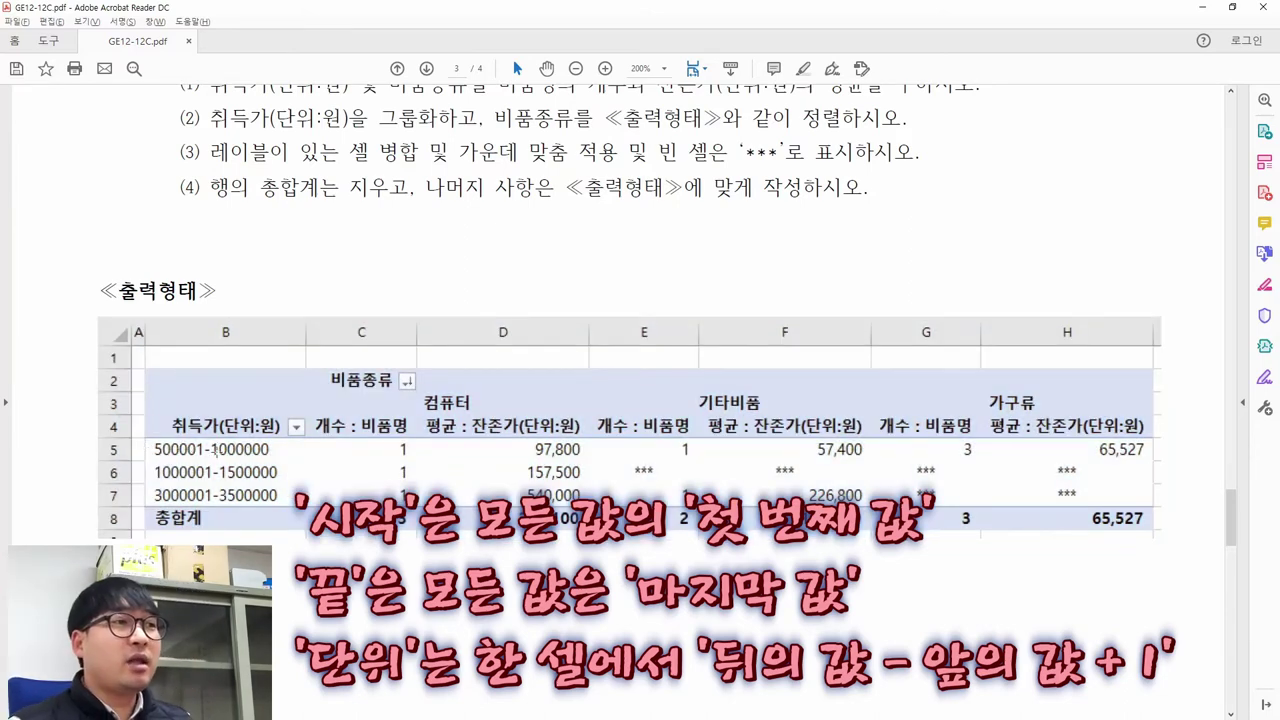
- Group the pivot table's 취득가(단위:원) rows from 500001 to 3500000 in intervals of 500000, checking the limits against the PDF
{"action": "key", "text": "alt+Tab"}
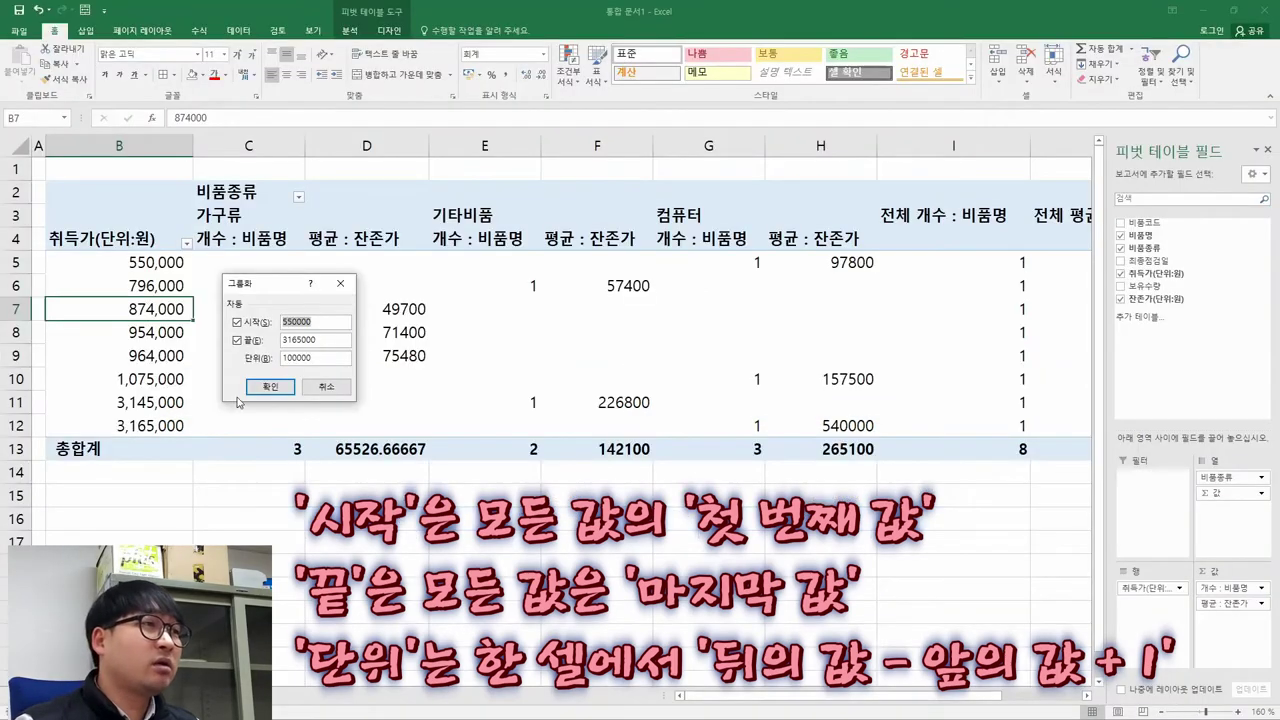
{"action": "type", "text": "50"}
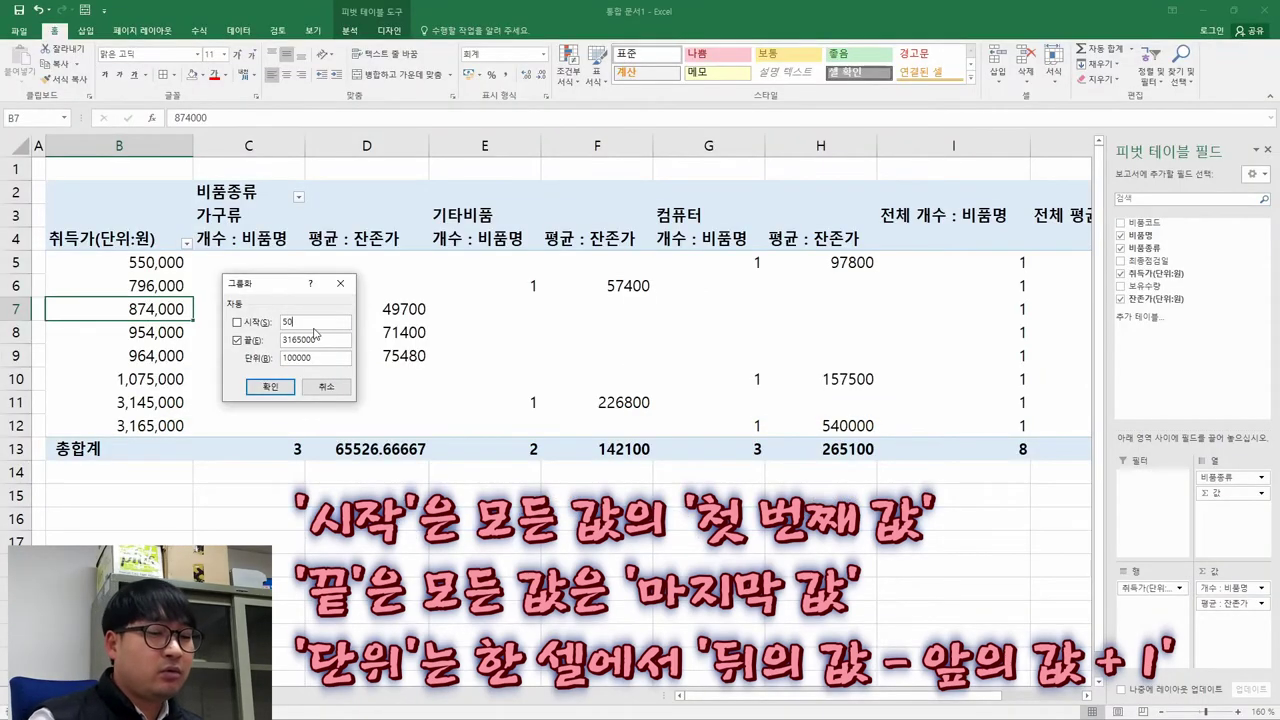
{"action": "type", "text": "0001"}
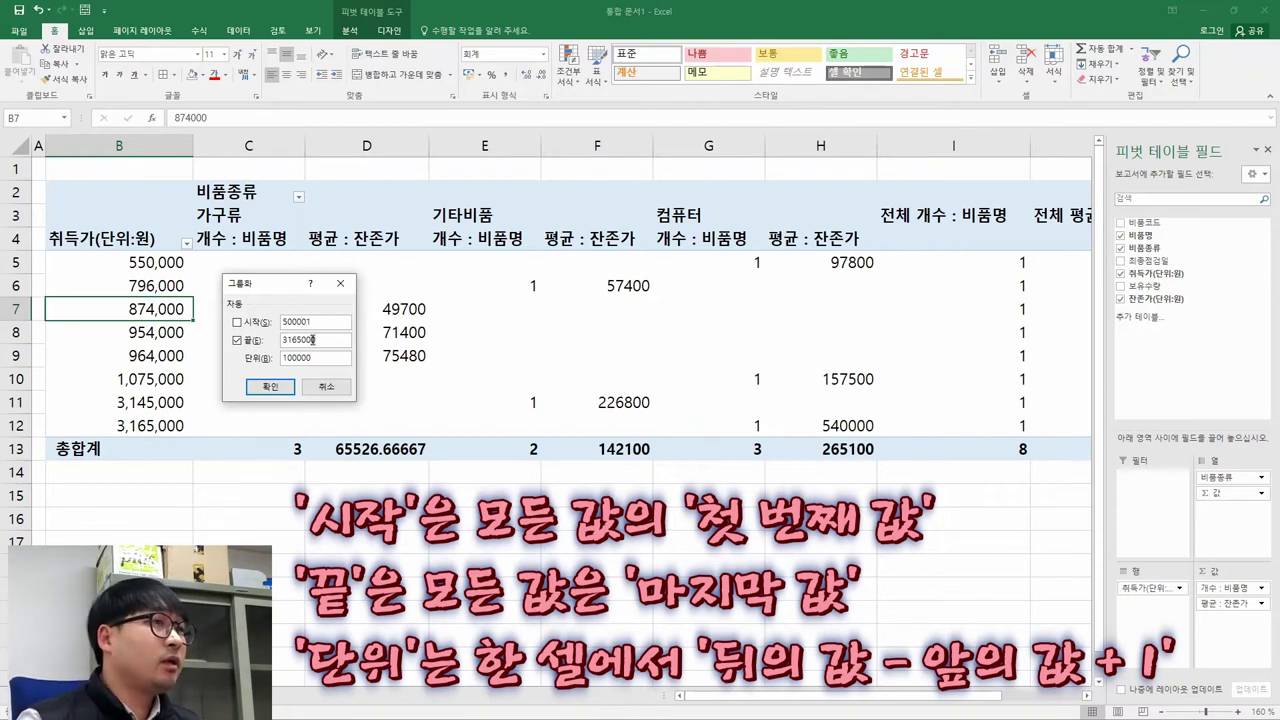
{"action": "key", "text": "alt+Tab"}
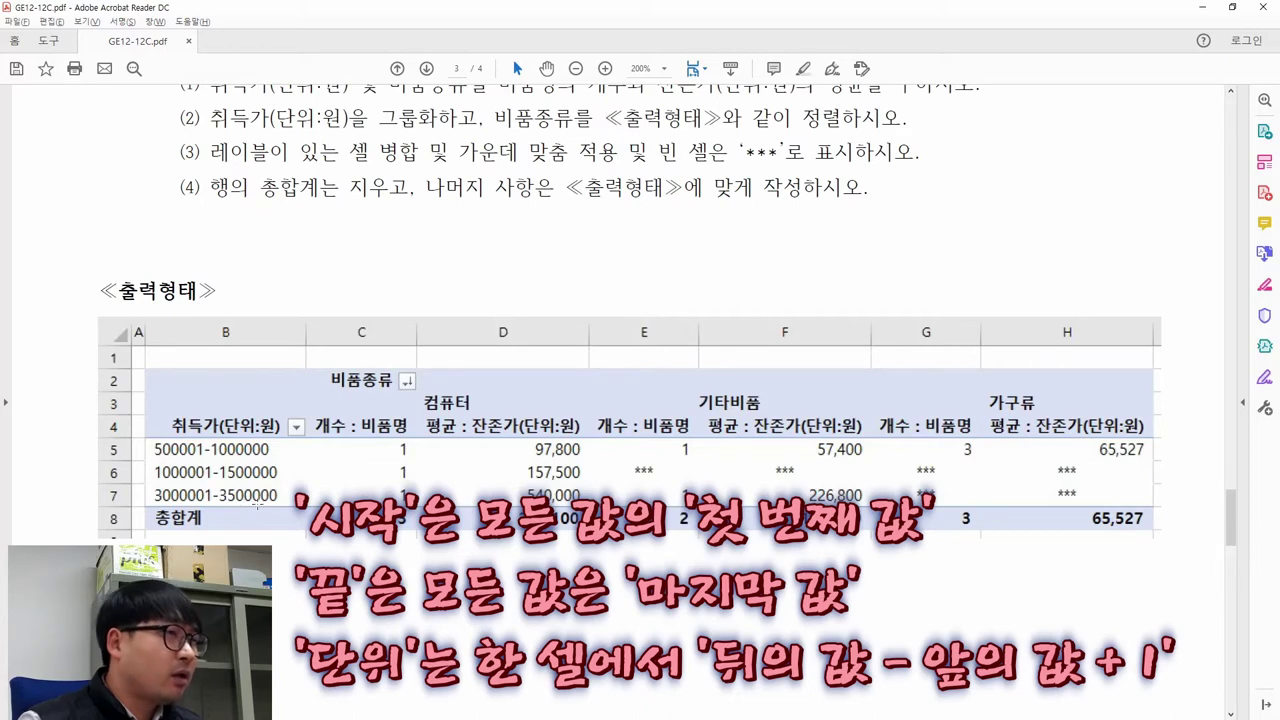
{"action": "key", "text": "alt+Tab"}
{"action": "left_click_drag", "start_coordinate": [314, 358], "coordinate": [284, 358]}
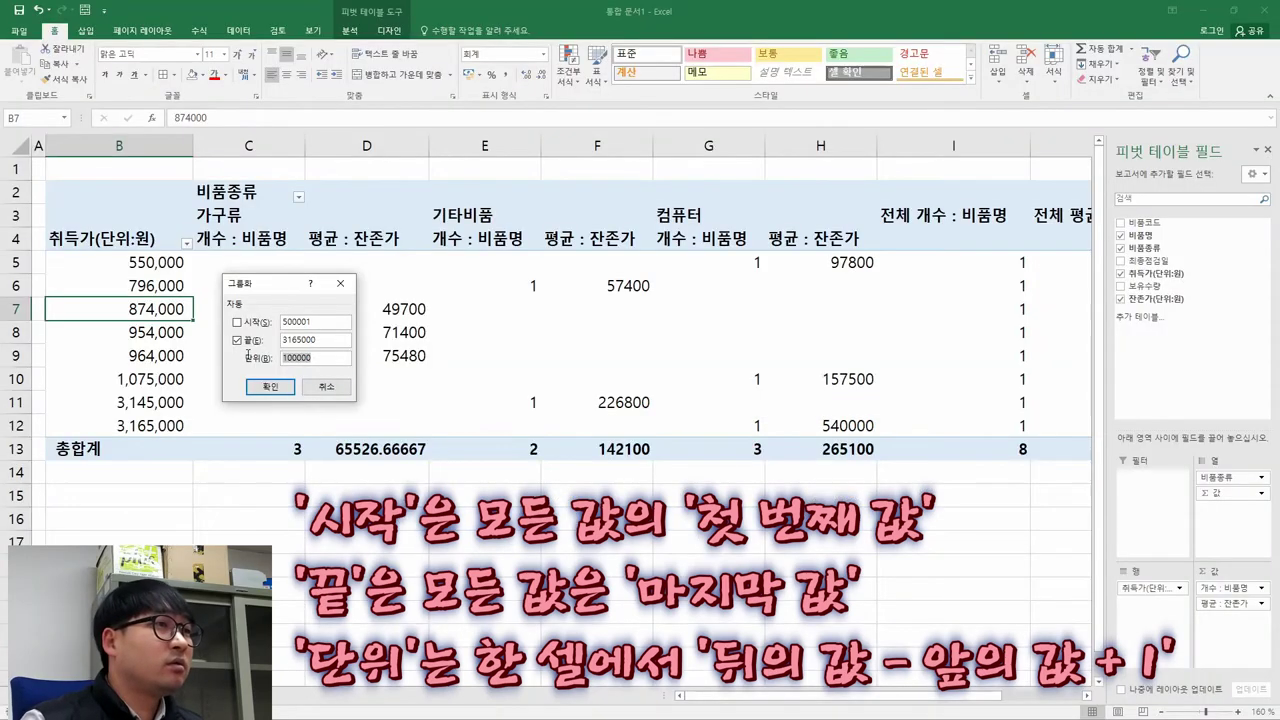
{"action": "left_click", "coordinate": [237, 340]}
{"action": "type", "text": "35"}
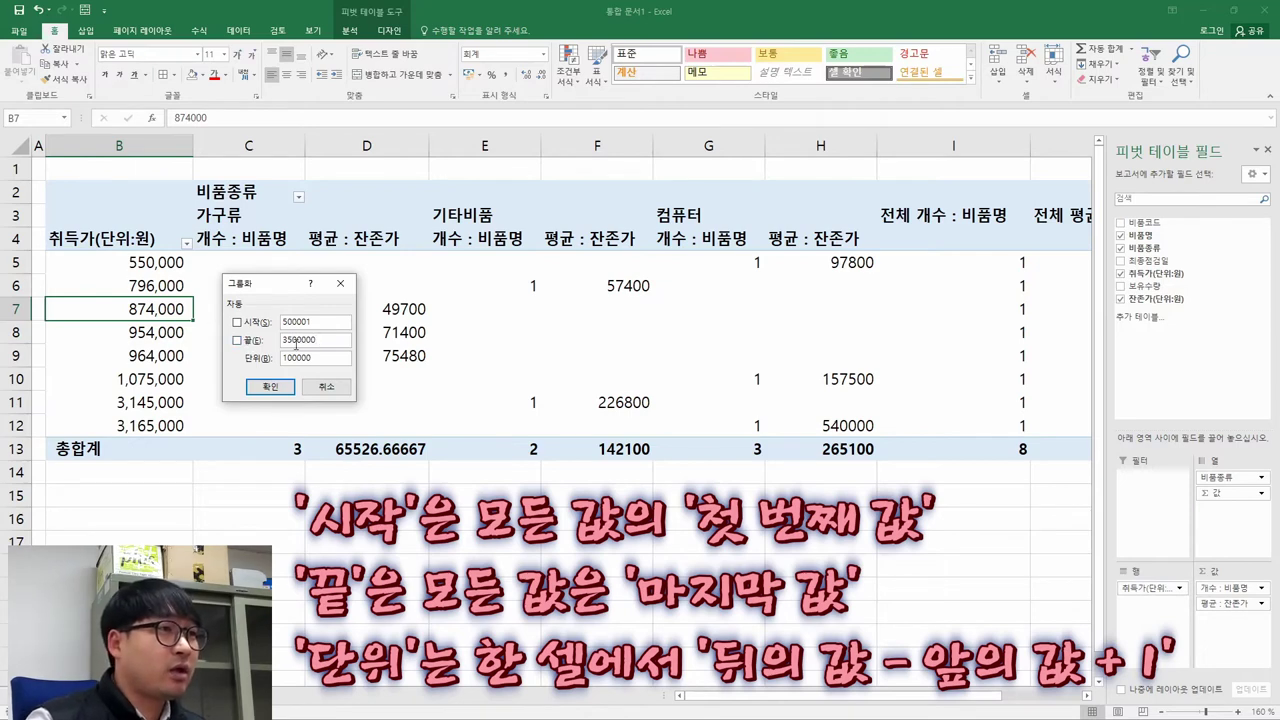
{"action": "key", "text": "alt+Tab"}
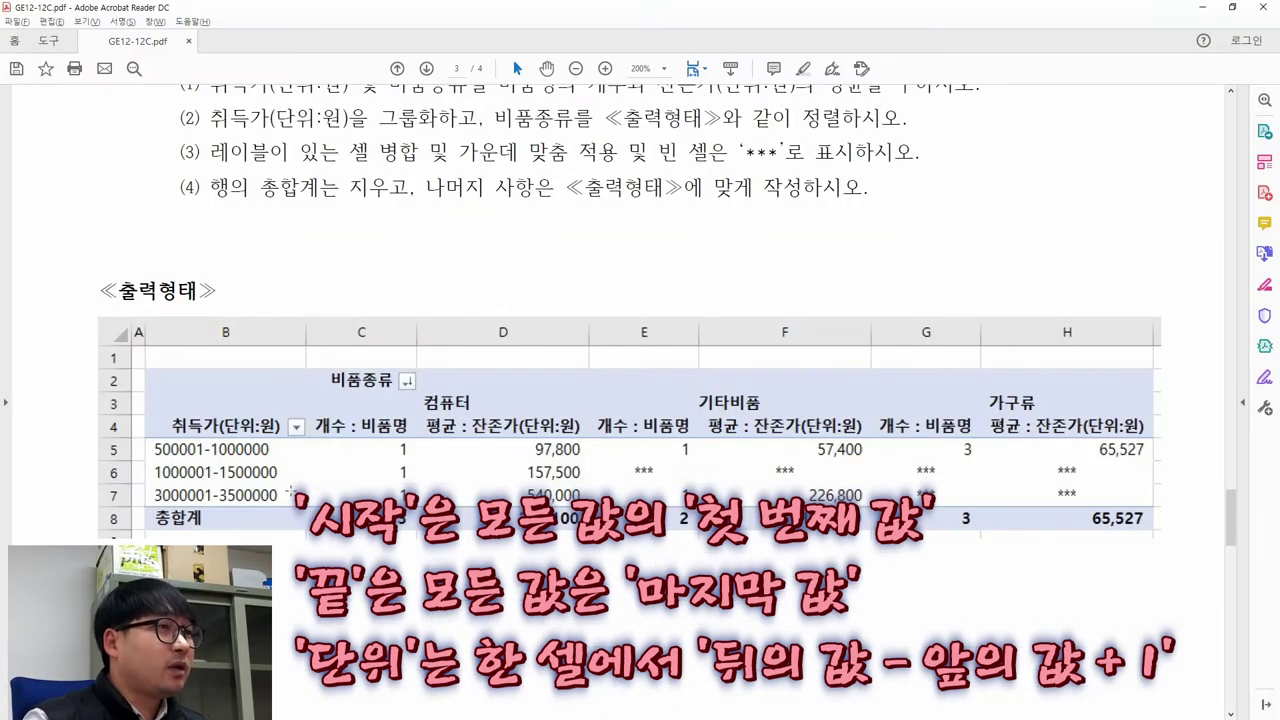
{"action": "key", "text": "alt+Tab"}
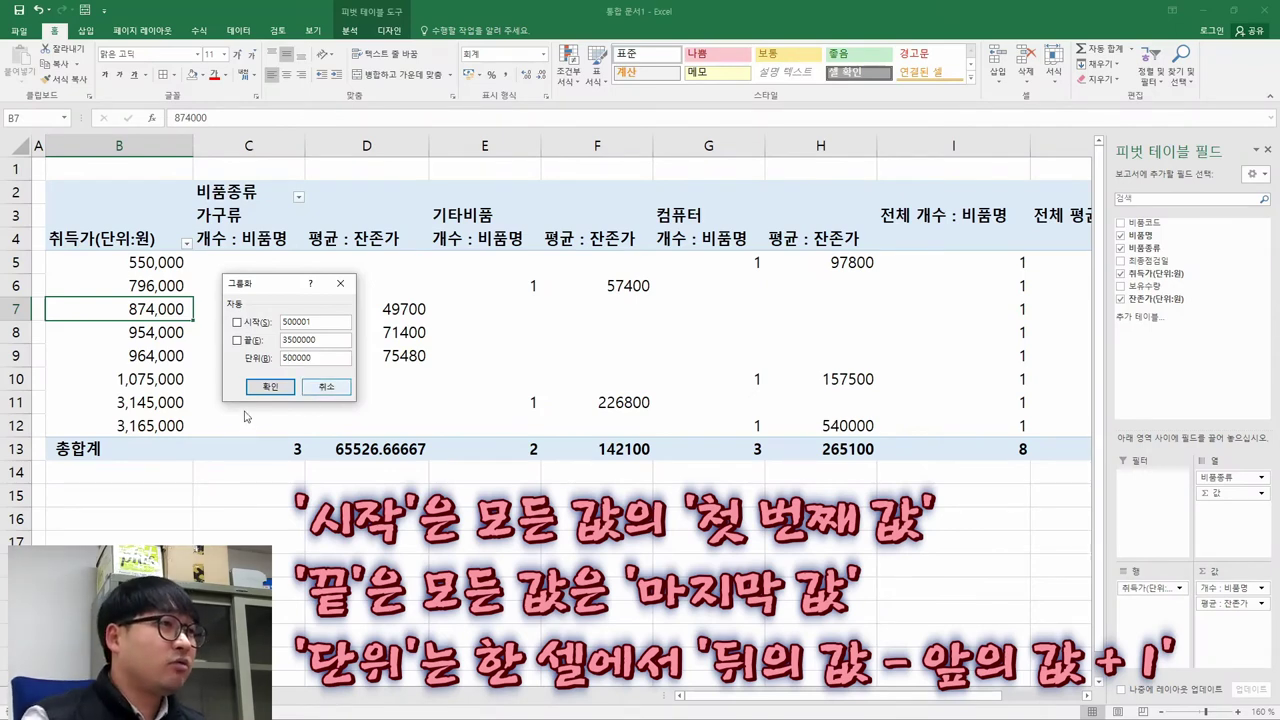
{"action": "left_click", "coordinate": [271, 387]}
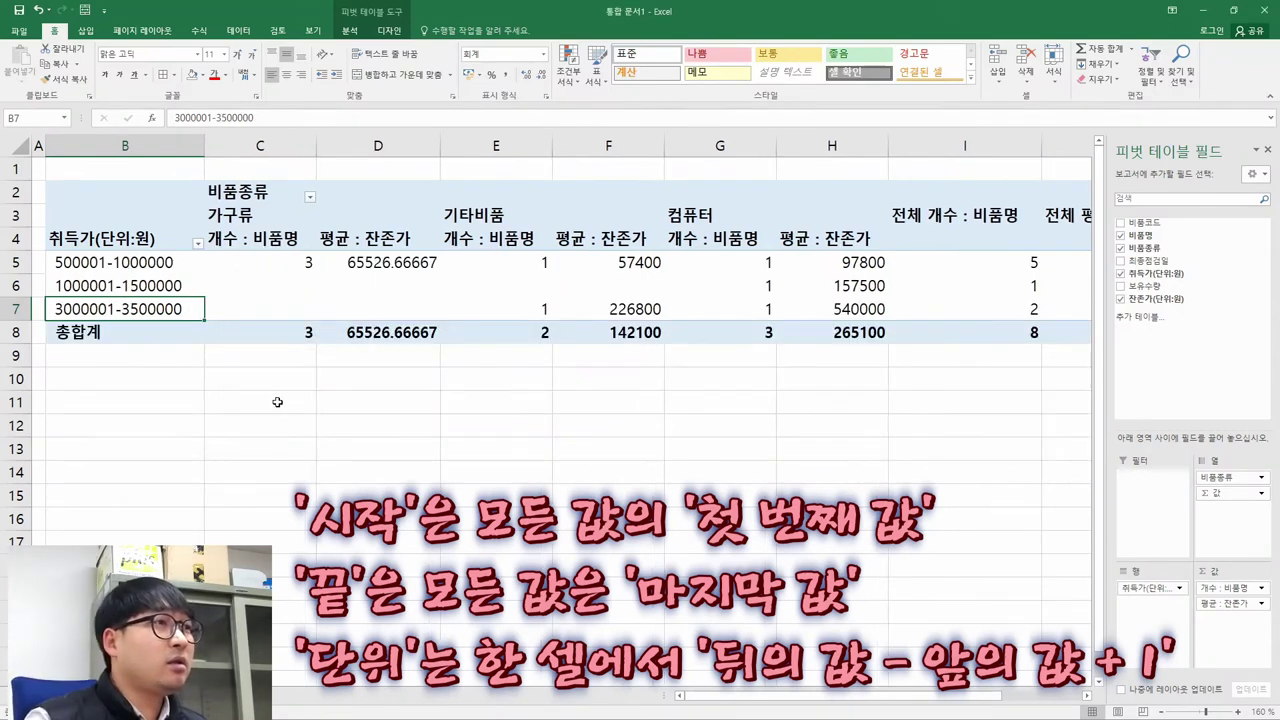
- Compare the grouped row ranges with the PDF's sample output and strike through 취득가(단위:원)을 그룹화하고 in condition 2
{"action": "key", "text": "alt+Tab"}
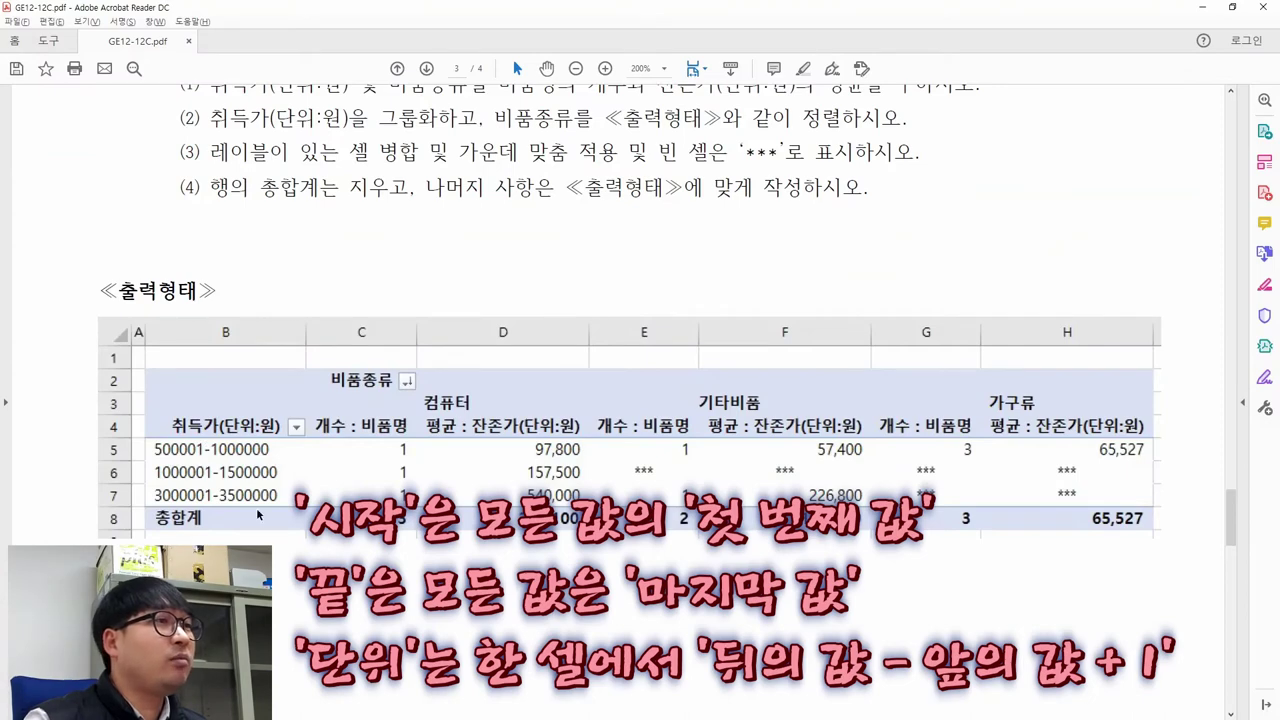
{"action": "key", "text": "alt+Tab"}
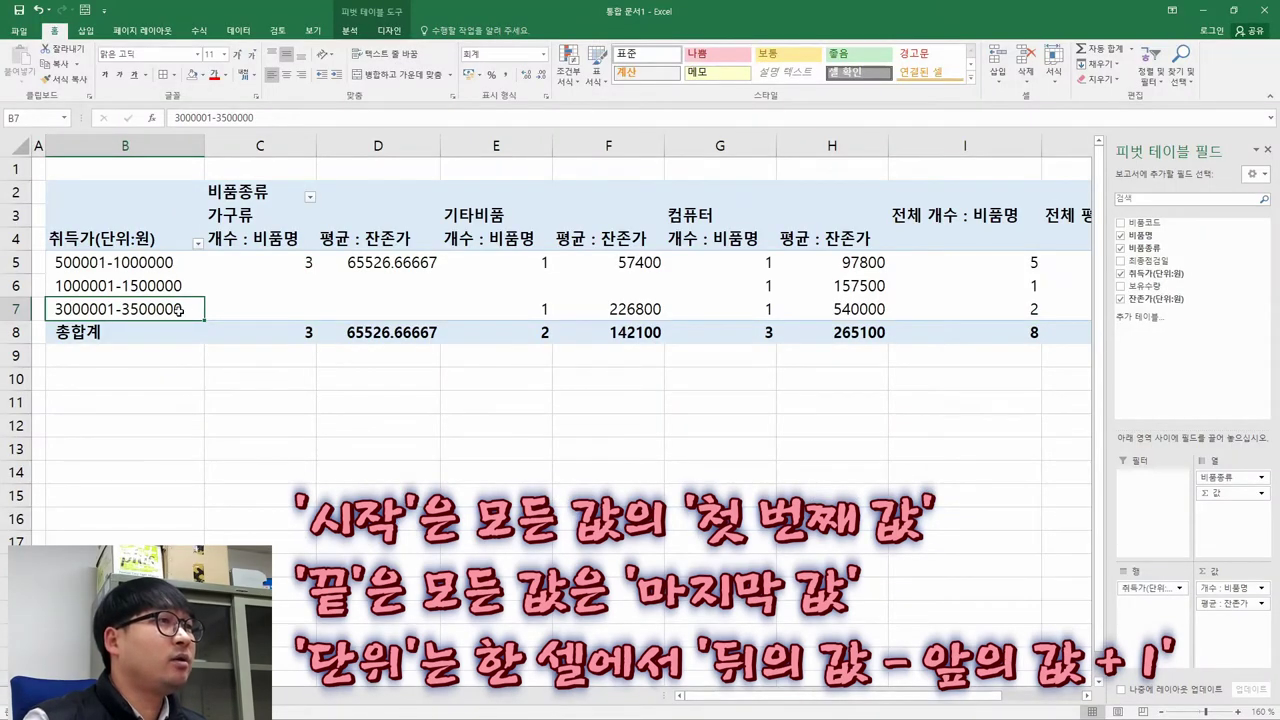
{"action": "left_click", "coordinate": [95, 268]}
{"action": "left_click", "coordinate": [172, 309]}
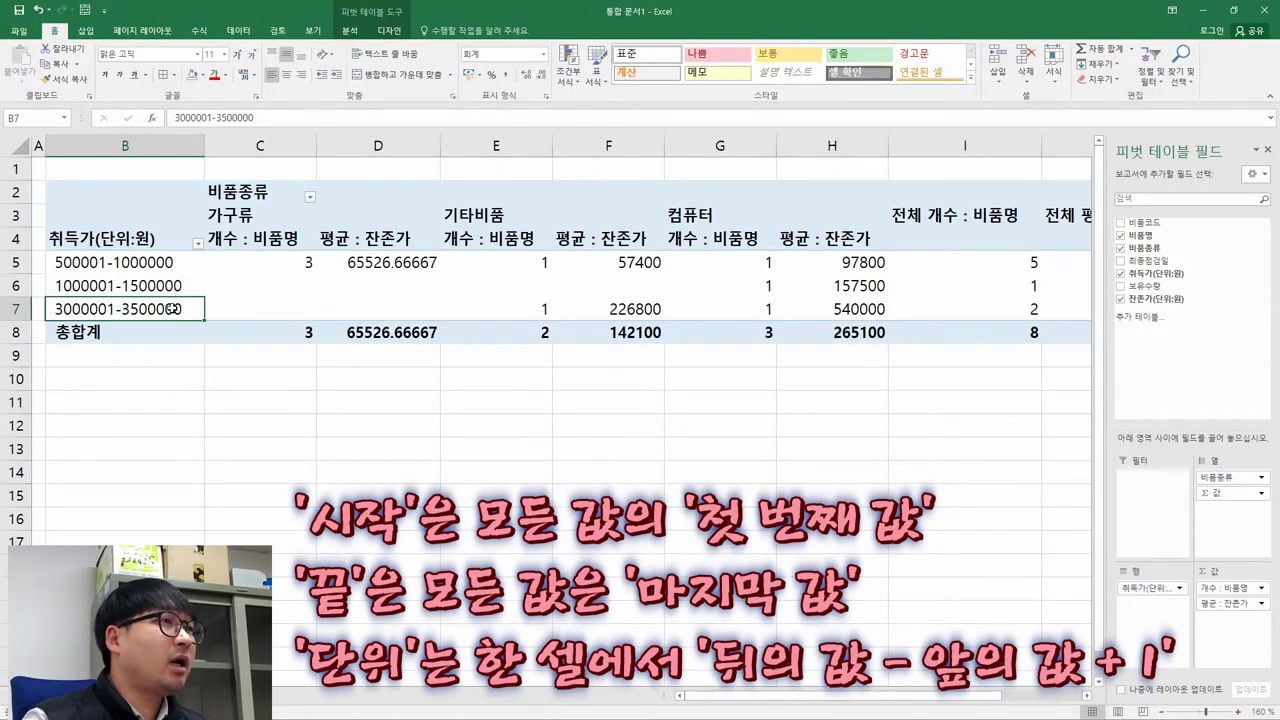
{"action": "key", "text": "alt+Tab"}
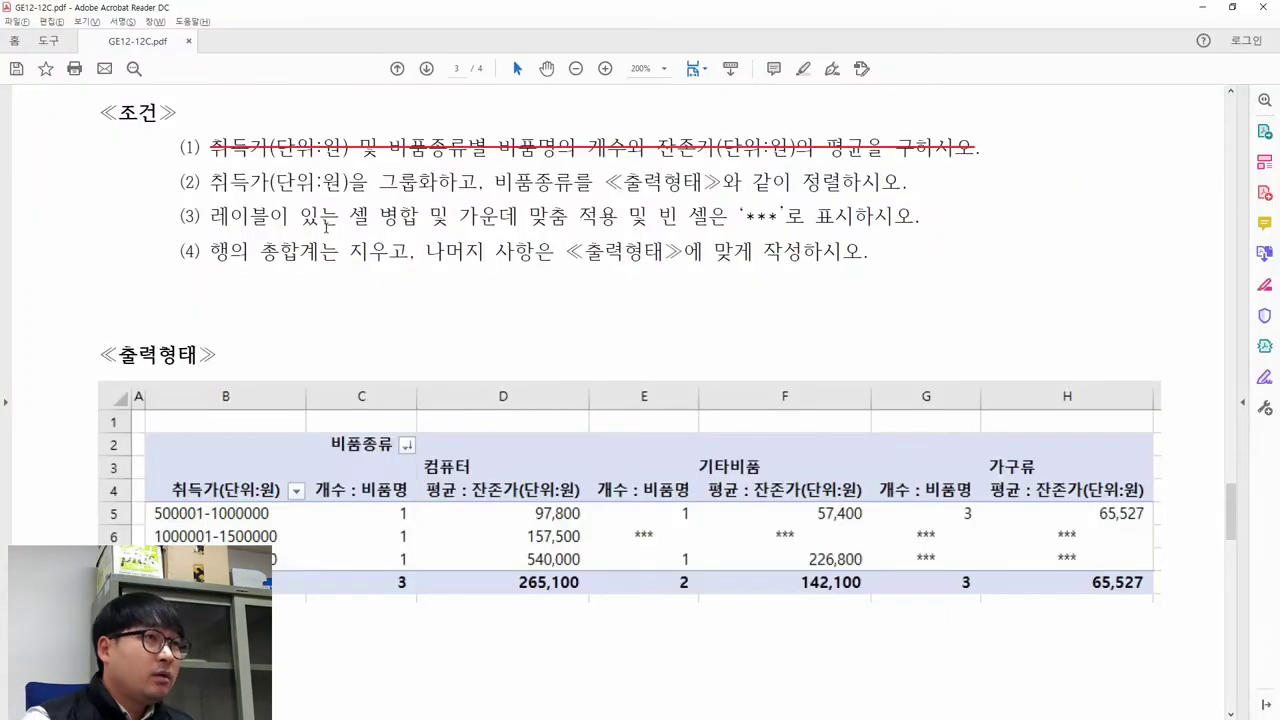
{"action": "left_click_drag", "start_coordinate": [212, 181], "coordinate": [478, 182]}
{"action": "right_click", "coordinate": [430, 180]}
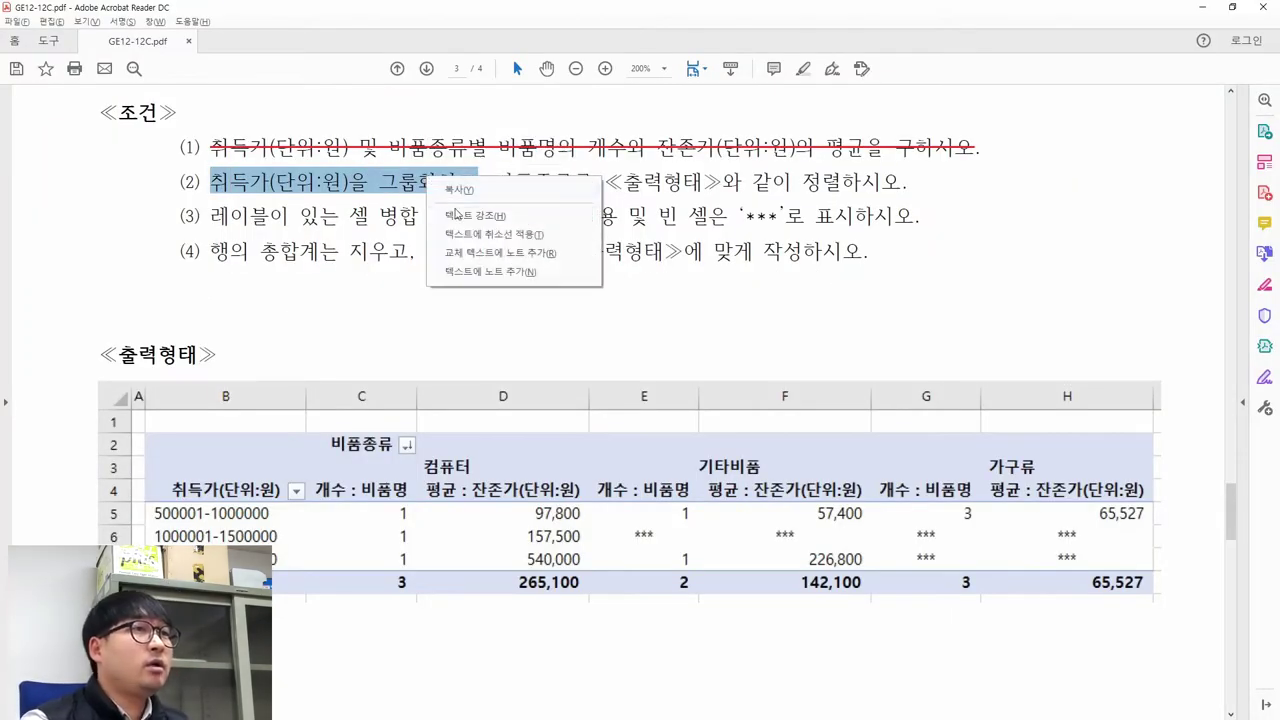
{"action": "left_click", "coordinate": [470, 230]}
- Examine the 비품종류 sorting requirement in condition 2 and compare the sample output's column order and sort marker with the pivot table
{"action": "left_click_drag", "start_coordinate": [510, 182], "coordinate": [902, 182]}
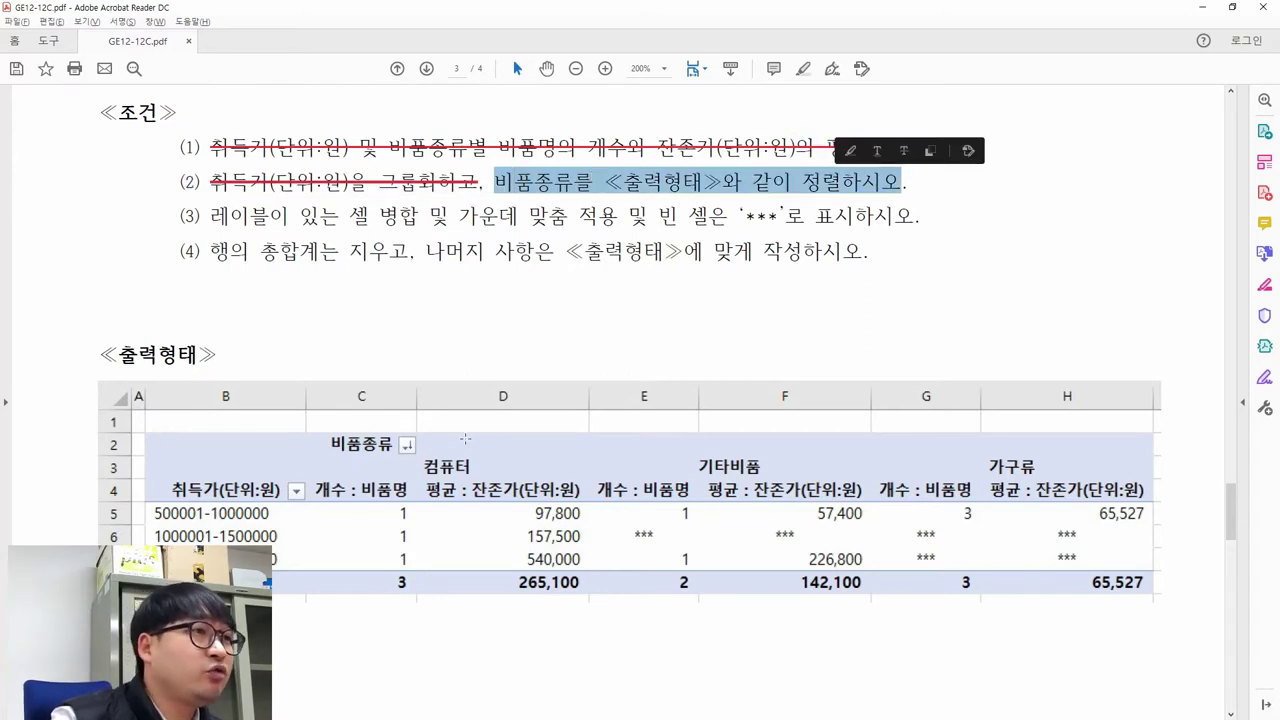
{"action": "left_click", "coordinate": [330, 433]}
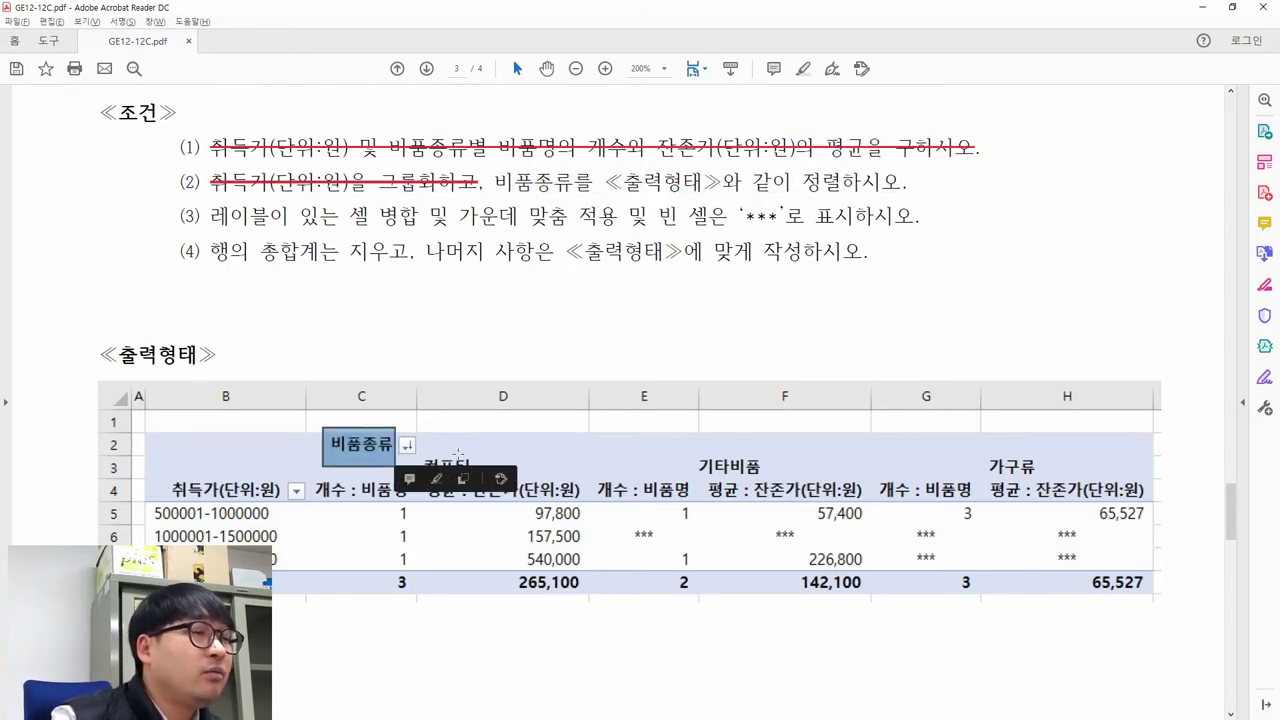
{"action": "key", "text": "alt+Tab"}
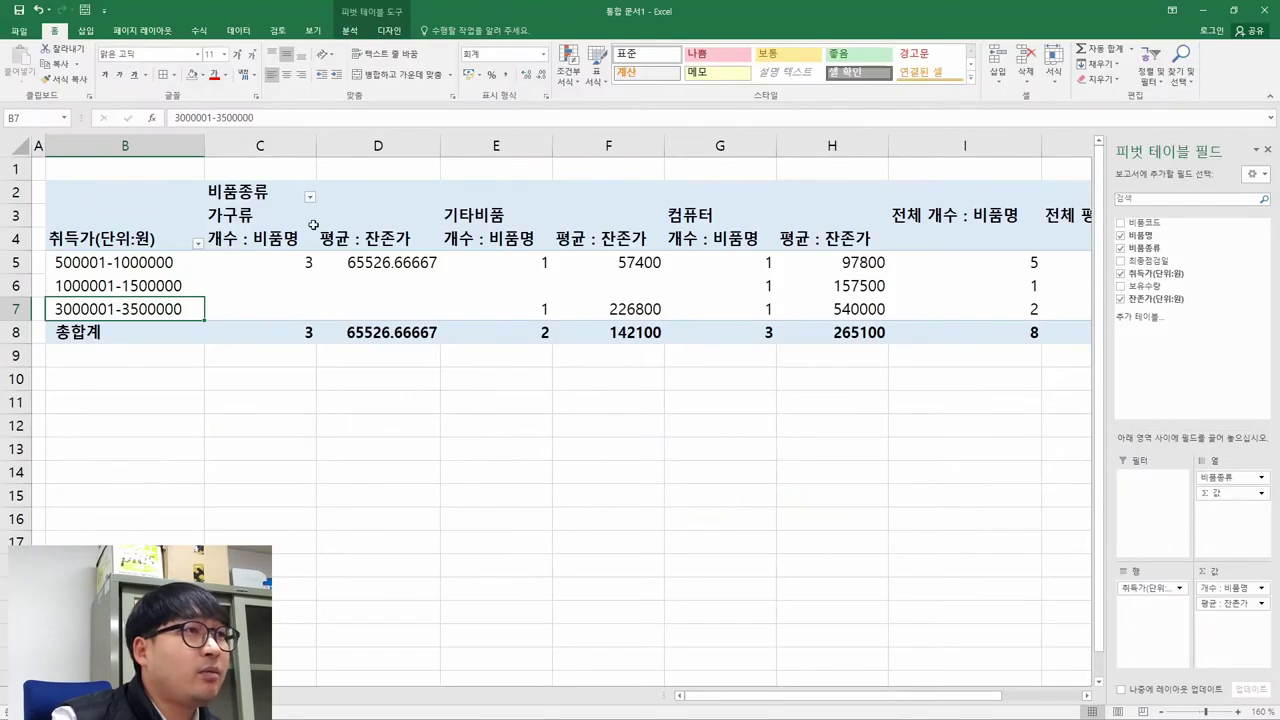
{"action": "left_click", "coordinate": [245, 215]}
{"action": "left_click", "coordinate": [503, 215]}
{"action": "left_click", "coordinate": [686, 212]}
{"action": "key", "text": "alt+Tab"}
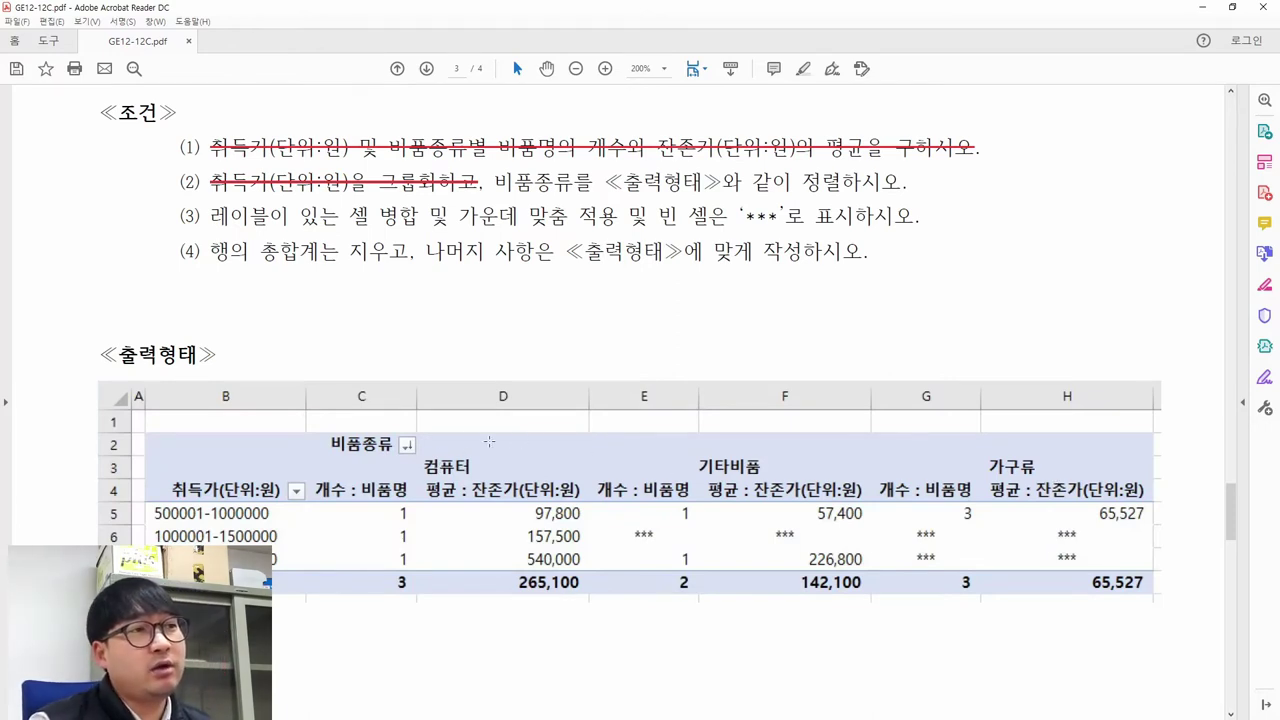
{"action": "left_click_drag", "start_coordinate": [379, 415], "coordinate": [440, 468]}
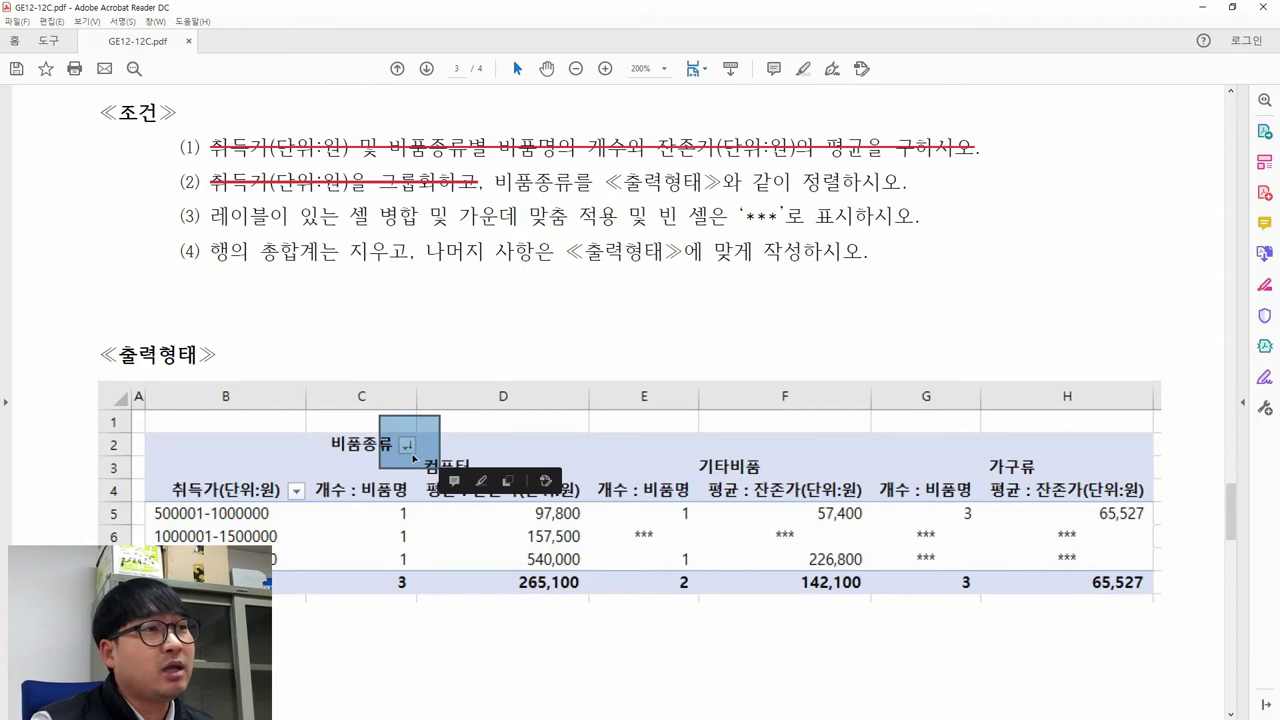
{"action": "key", "text": "alt+Tab"}
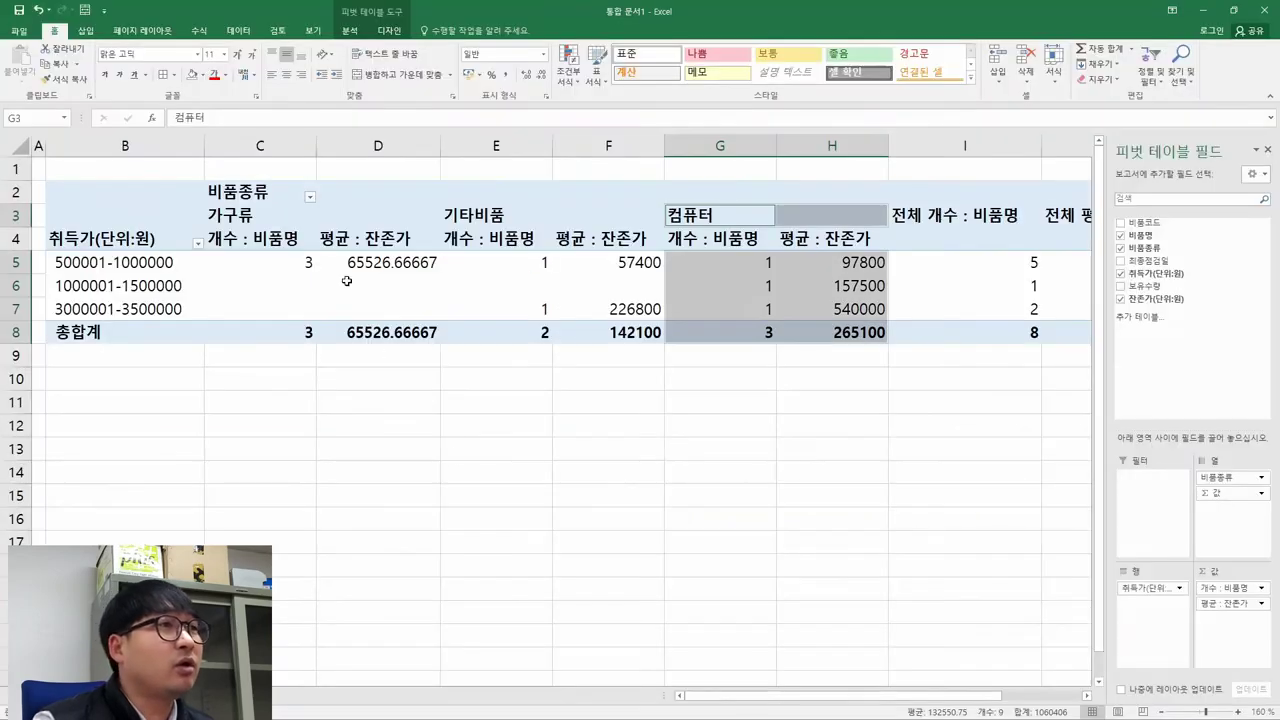
{"action": "key", "text": "alt+Tab"}
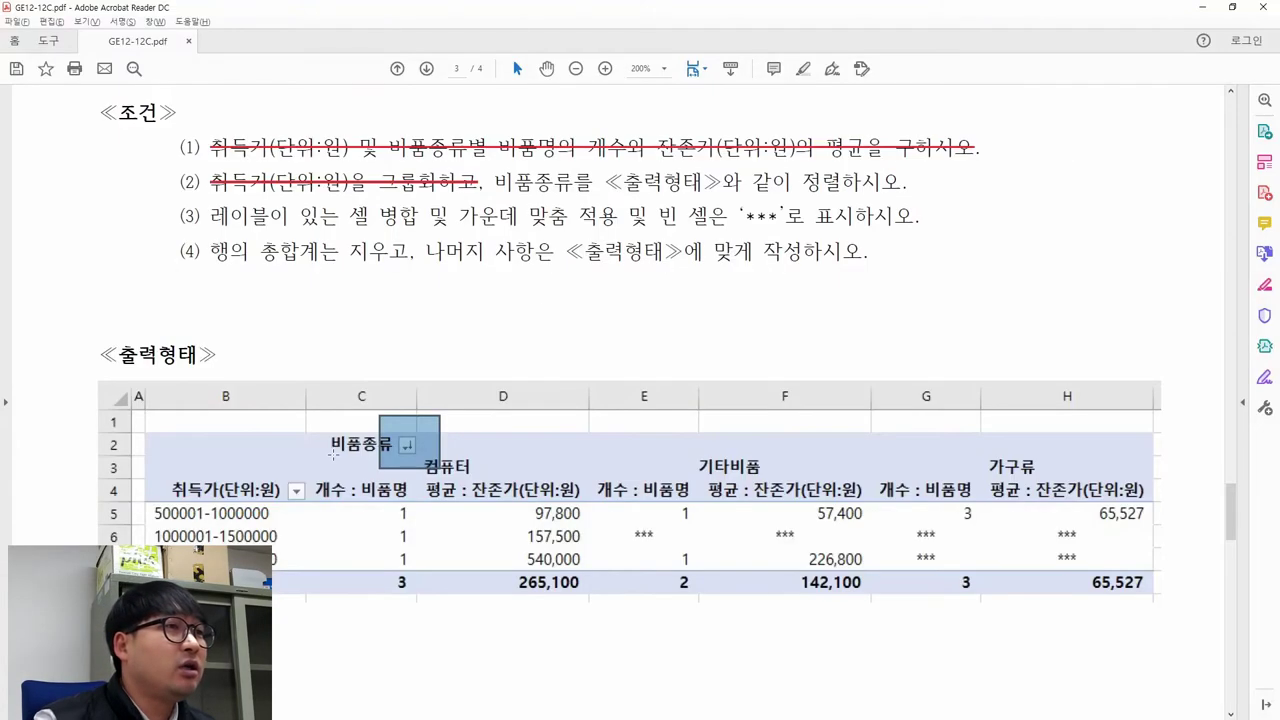
{"action": "key", "text": "alt+Tab"}
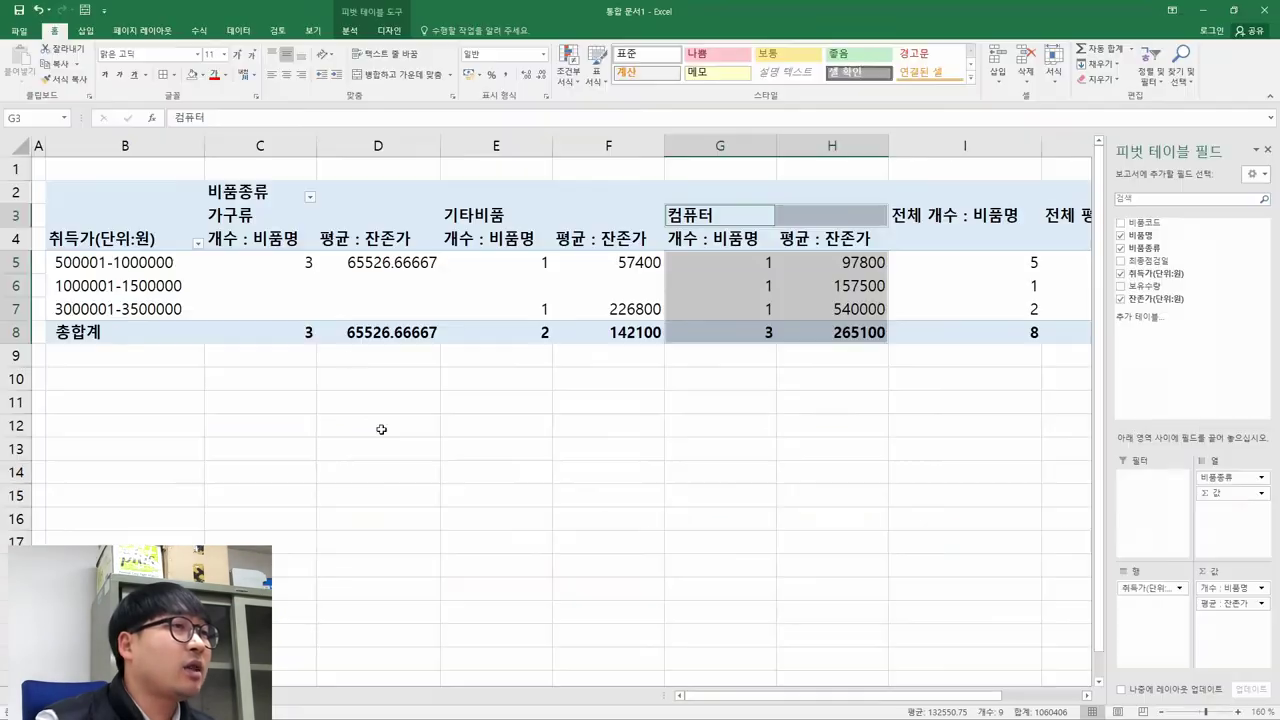
- Sort the pivot table's 비품종류 columns in descending text order and compare their order with the PDF's sample output
{"action": "left_click", "coordinate": [310, 199]}
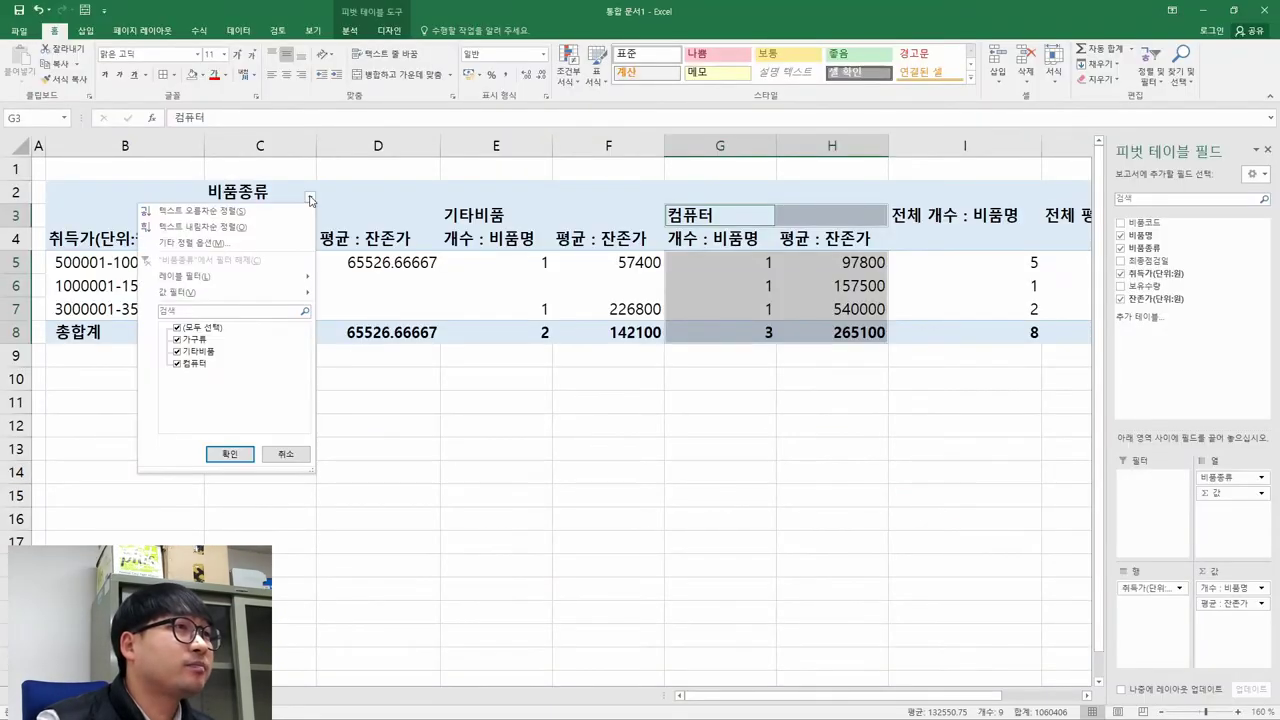
{"action": "left_click", "coordinate": [213, 227]}
{"action": "key", "text": "alt+Tab"}
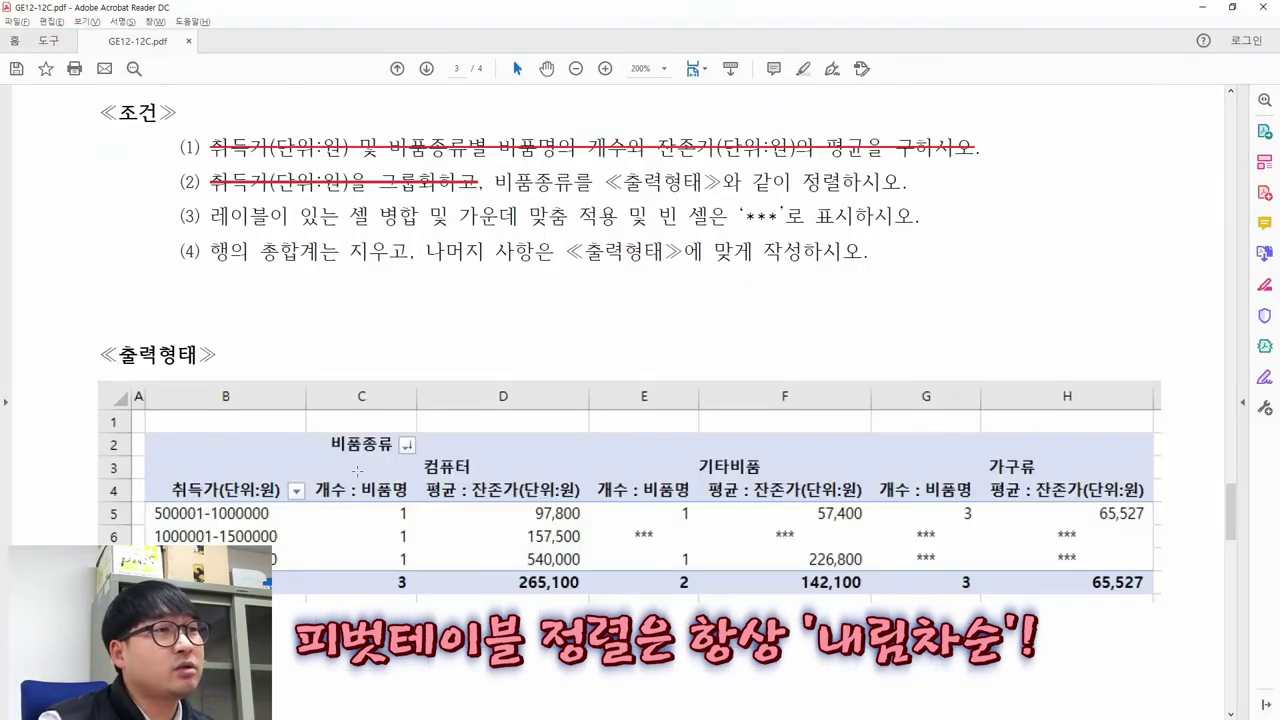
{"action": "key", "text": "alt+Tab"}
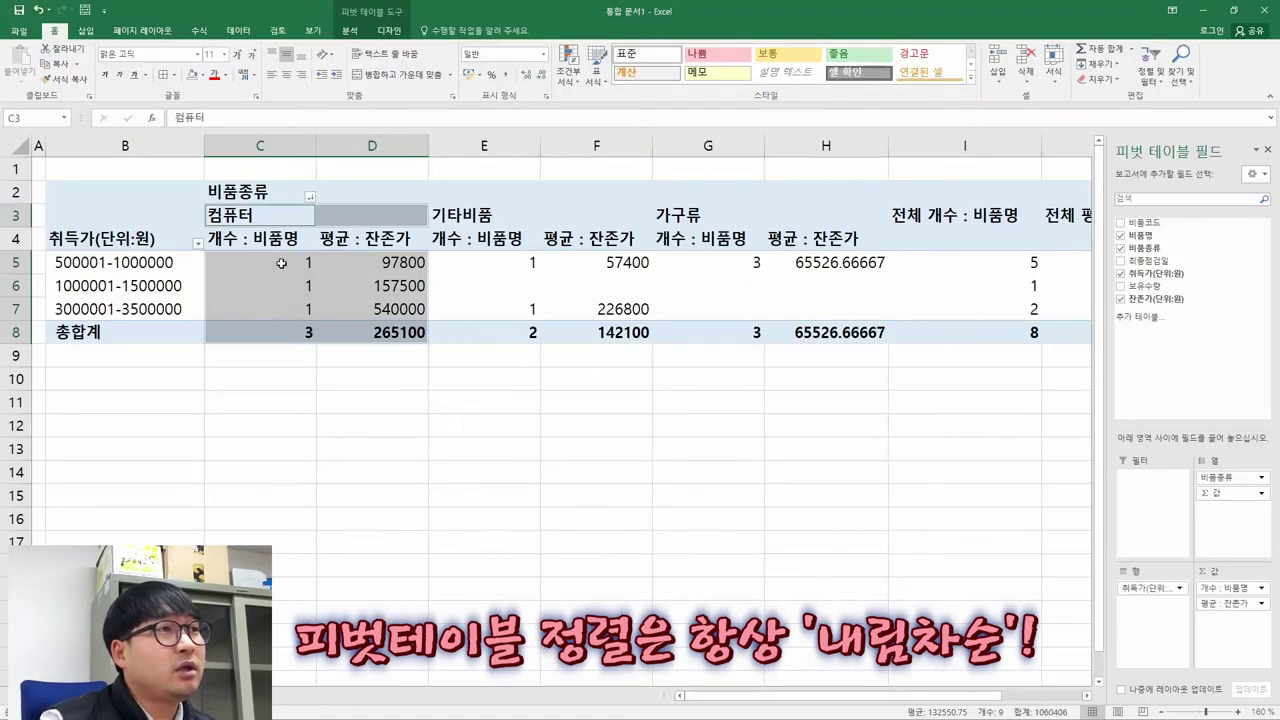
- Sort the pivot table's 비품종류 columns back into ascending text order
{"action": "left_click", "coordinate": [310, 198]}
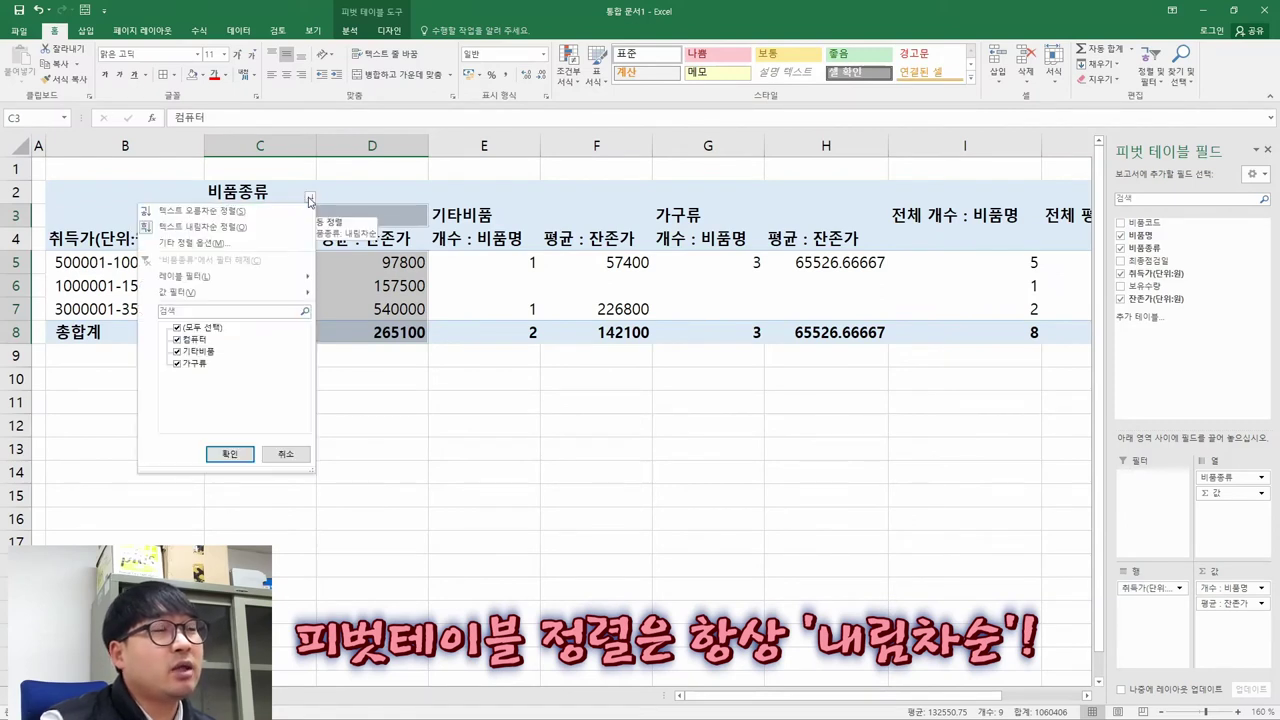
{"action": "left_click", "coordinate": [209, 213]}
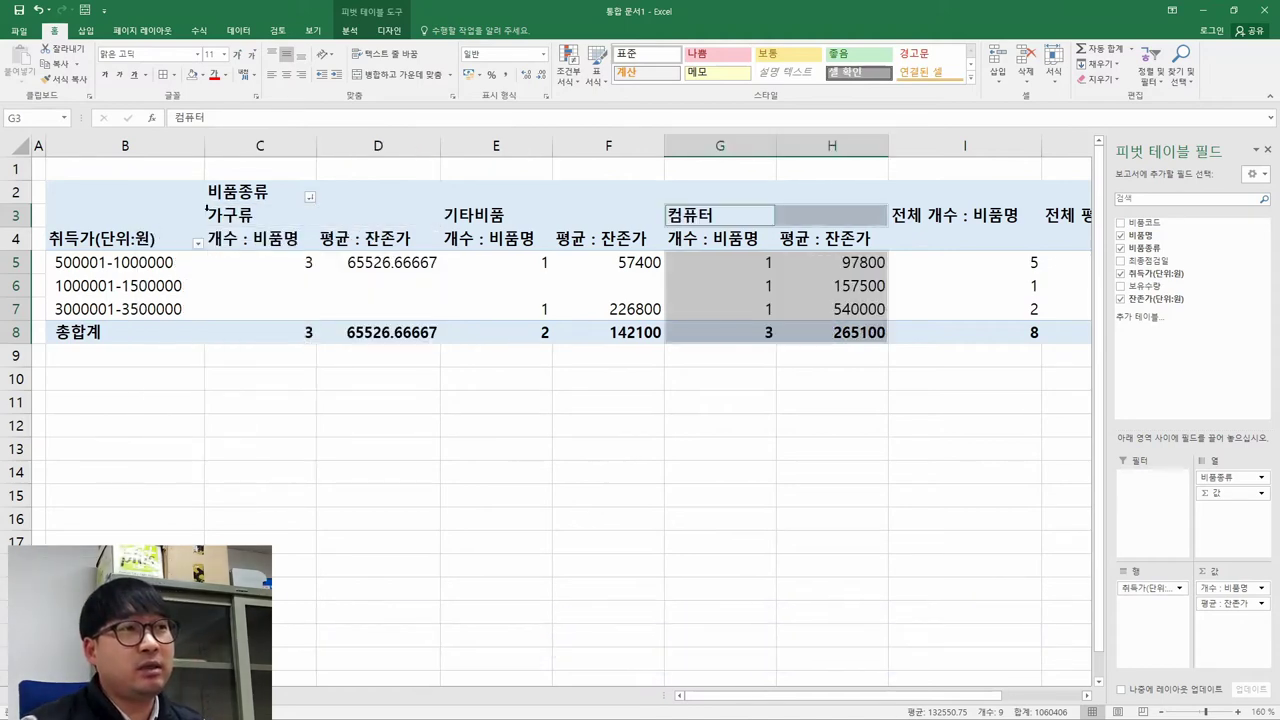
- Try descending text order for the 비품종류 columns, compare it with the PDF's sample output, and restore ascending order
{"action": "left_click", "coordinate": [309, 196]}
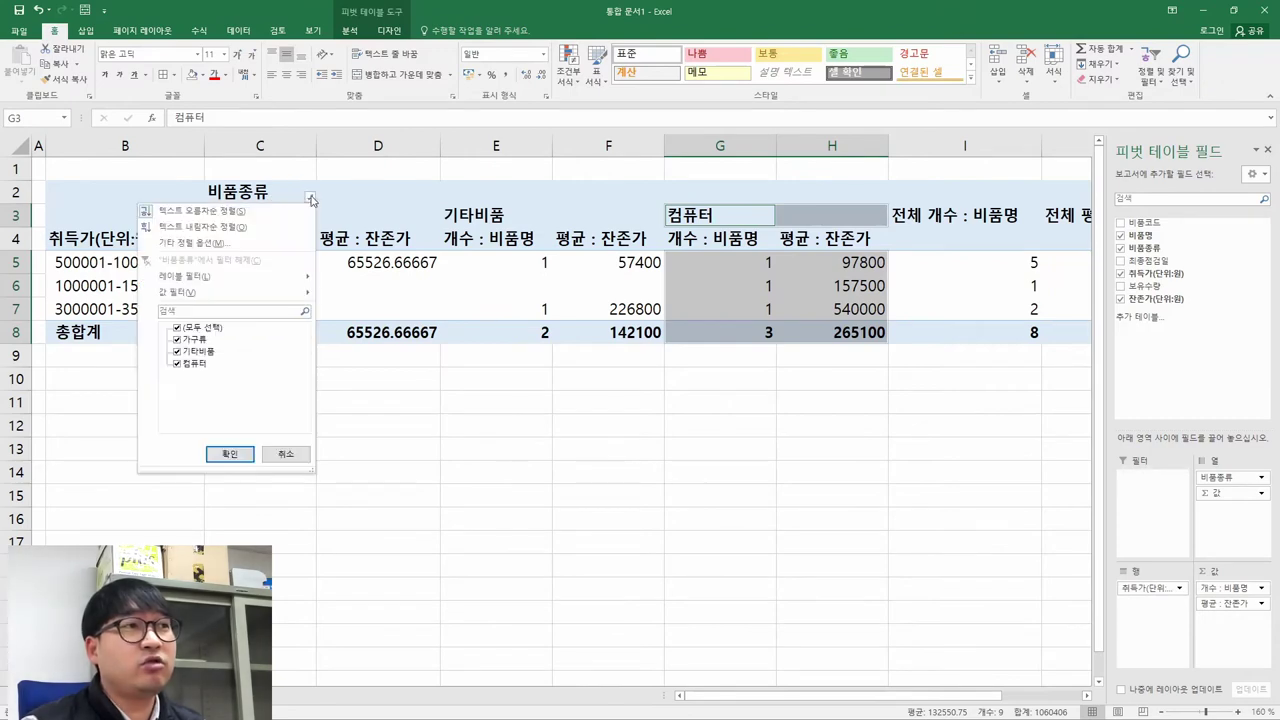
{"action": "left_click", "coordinate": [219, 228]}
{"action": "key", "text": "alt+Tab"}
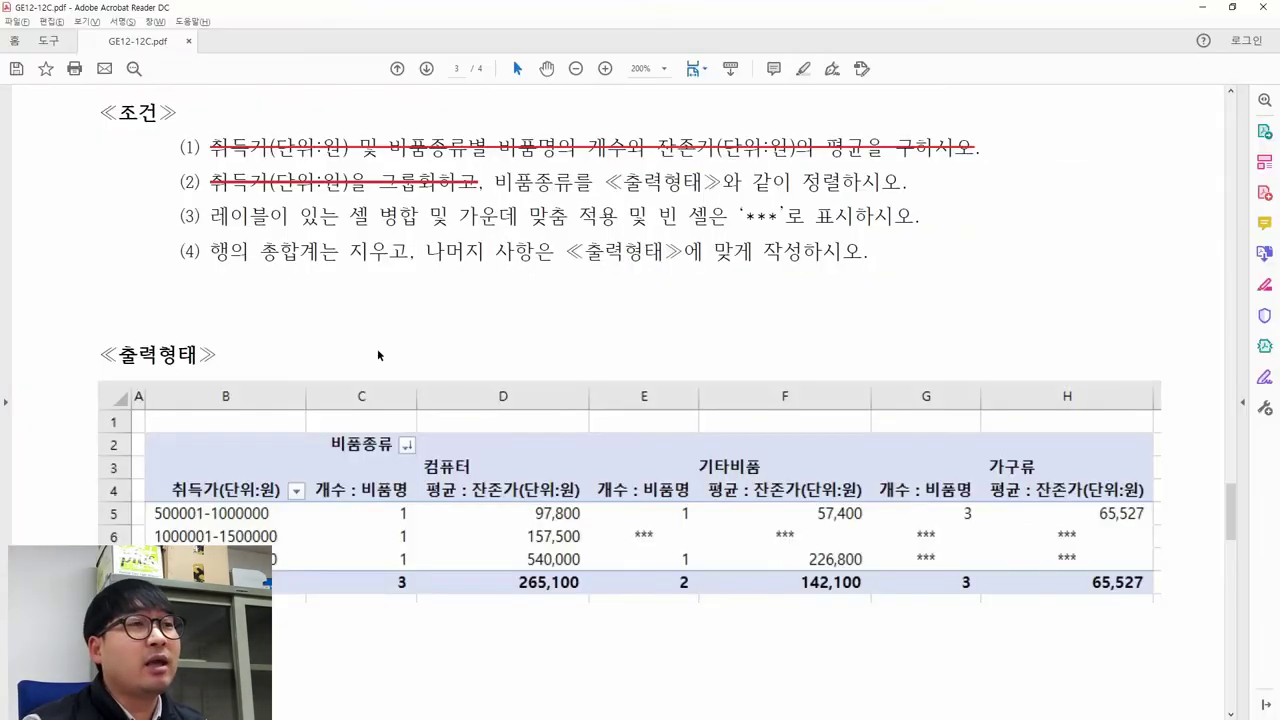
{"action": "left_click_drag", "start_coordinate": [405, 448], "coordinate": [468, 480]}
{"action": "key", "text": "alt+Tab"}
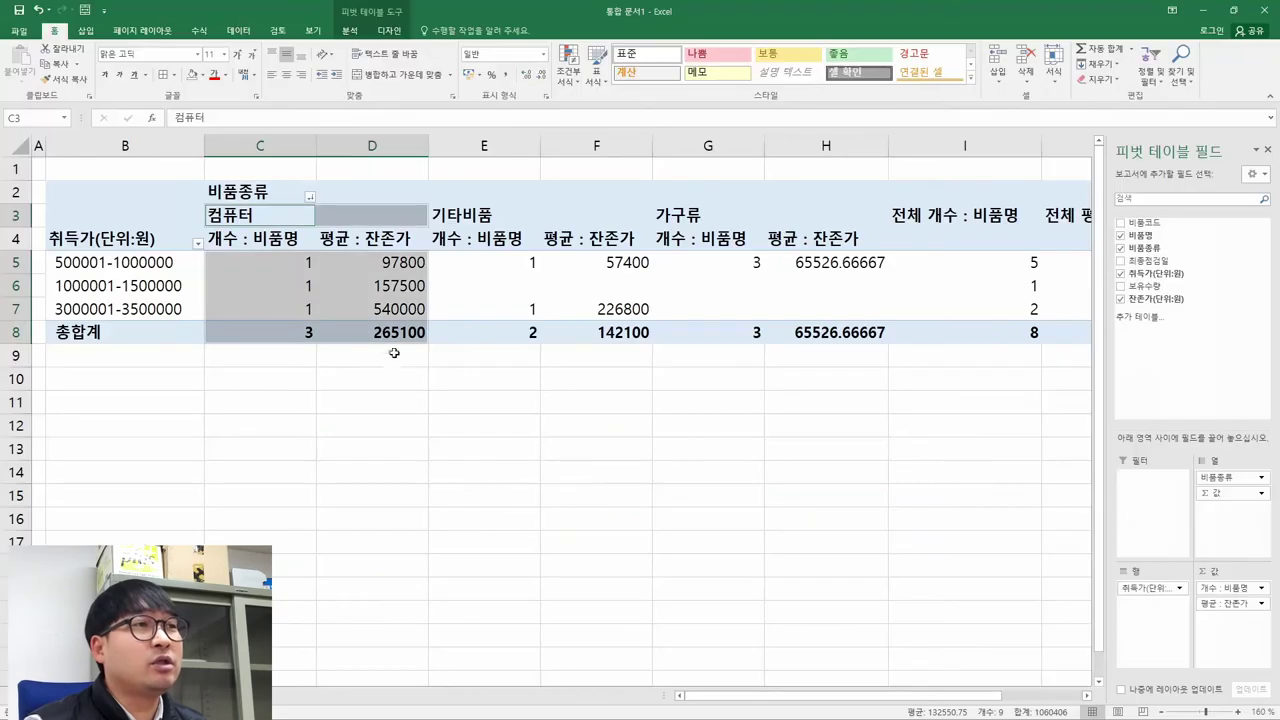
{"action": "left_click", "coordinate": [310, 197]}
{"action": "left_click", "coordinate": [220, 211]}
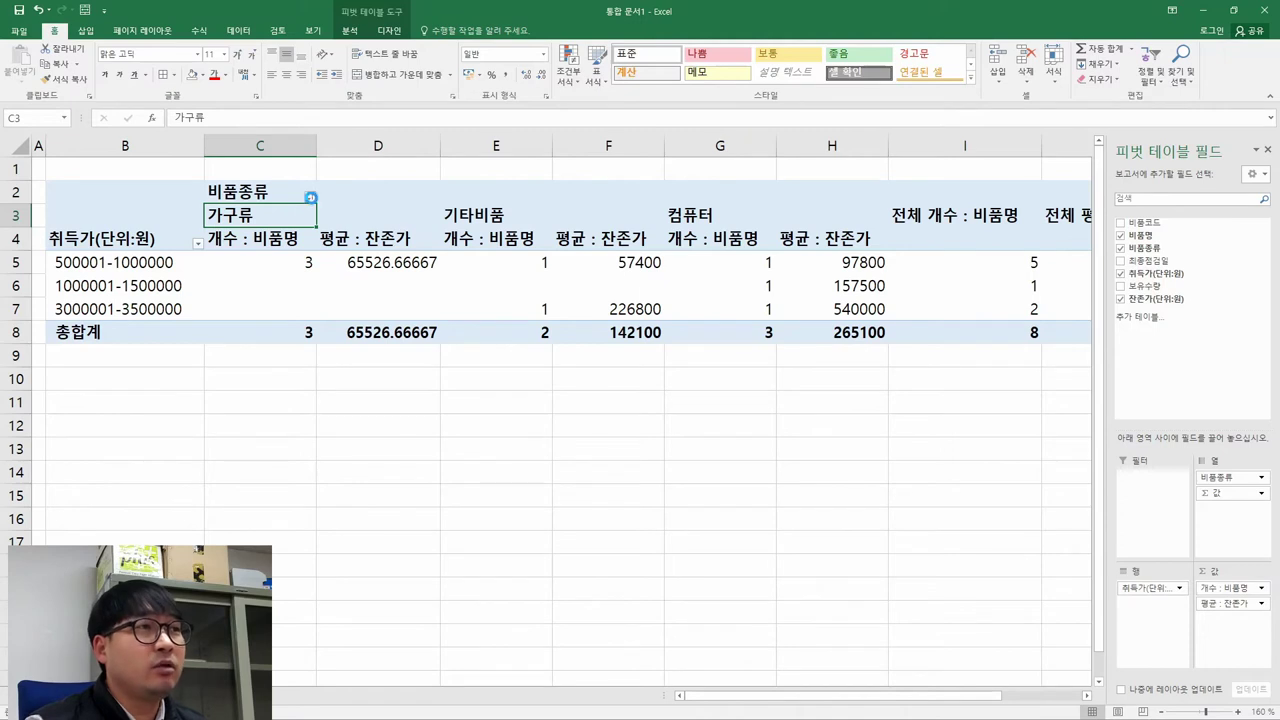
- Sort the pivot table's 비품종류 columns in descending text order and check them against the PDF's sample output
{"action": "left_click", "coordinate": [310, 197]}
{"action": "left_click", "coordinate": [218, 228]}
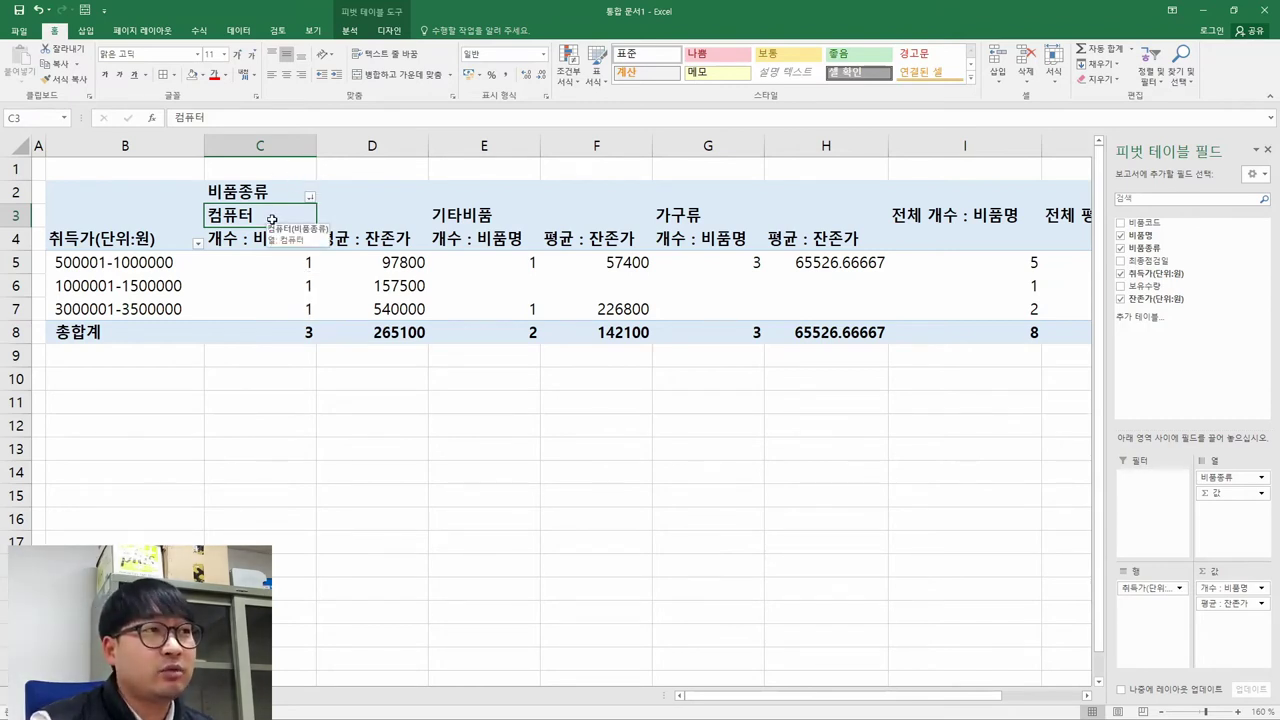
{"action": "key", "text": "alt+Tab"}
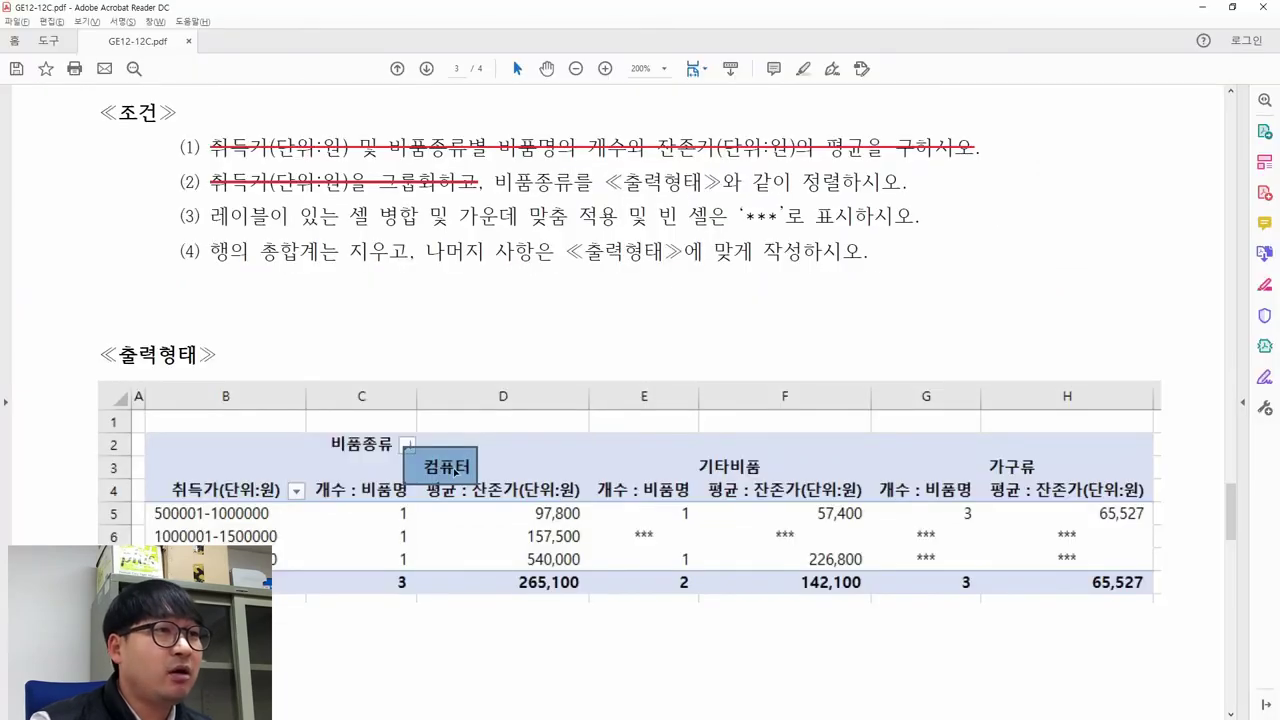
{"action": "key", "text": "alt+Tab"}
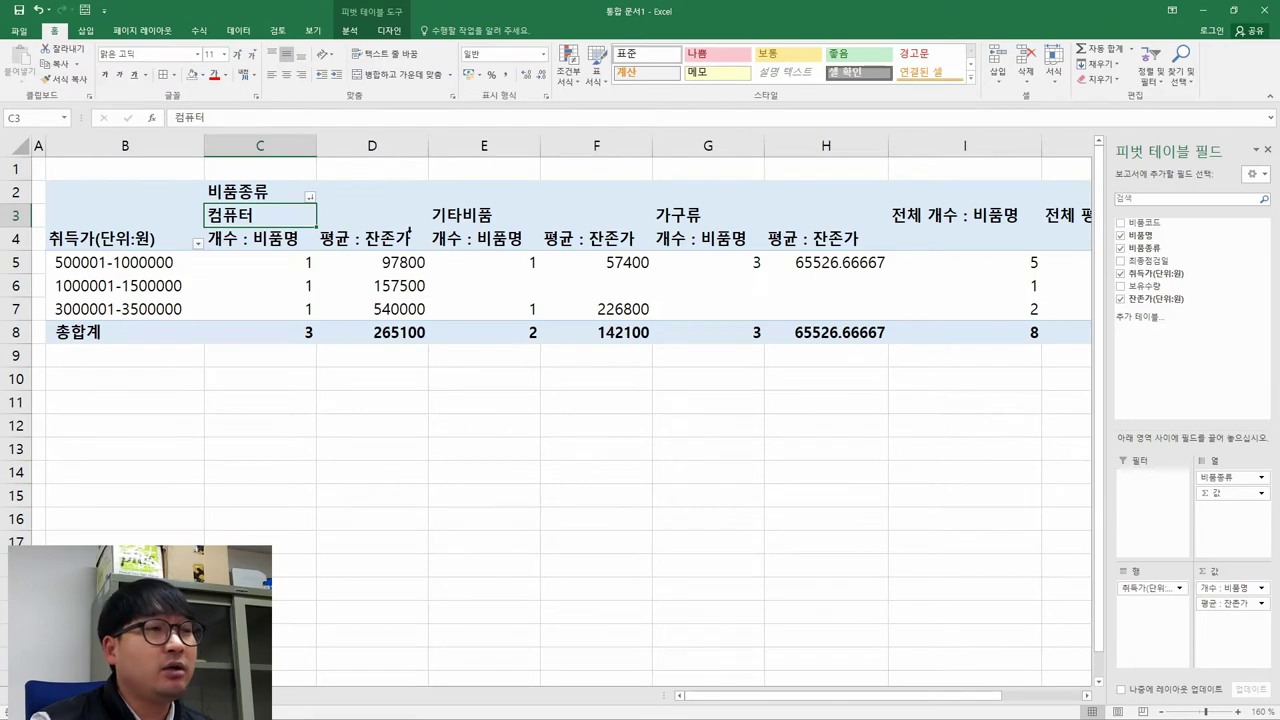
- Strike through 비품종류를 ≪출력형태≫와 같이 정렬하시오 in condition 2 of the PDF
{"action": "key", "text": "alt+Tab"}
{"action": "left_click_drag", "start_coordinate": [494, 182], "coordinate": [902, 182]}
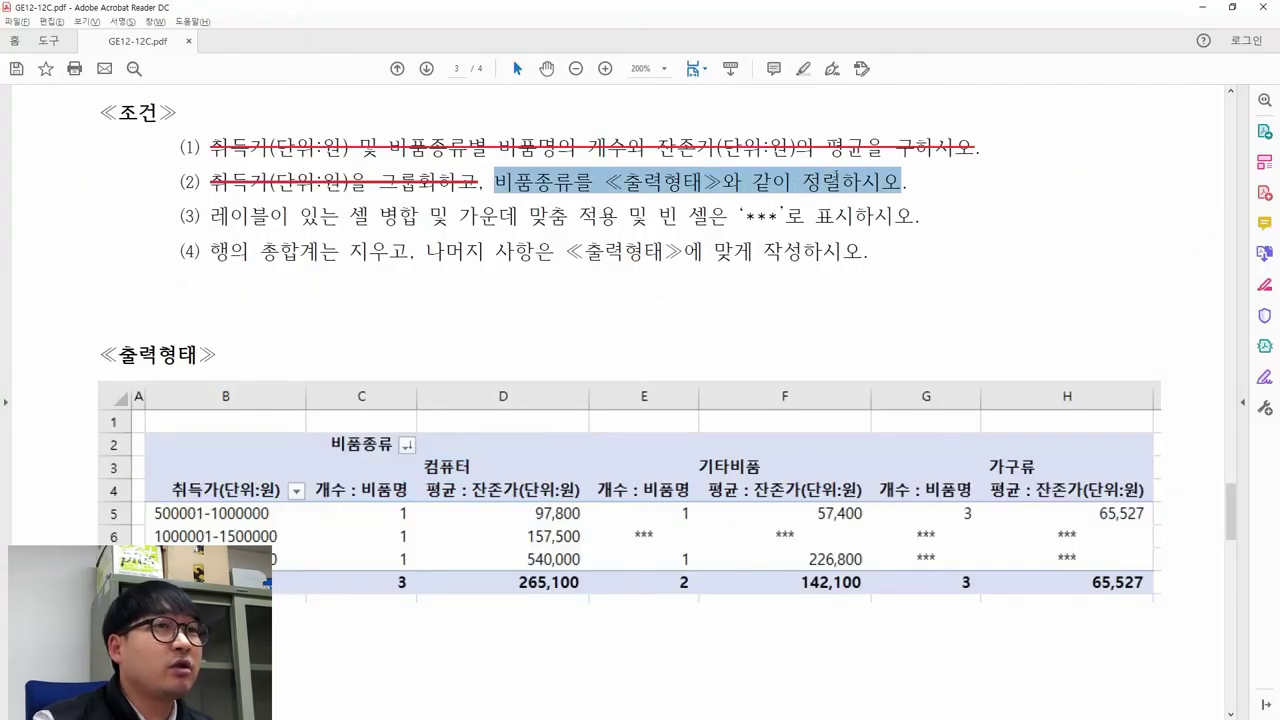
{"action": "left_click", "coordinate": [903, 151]}
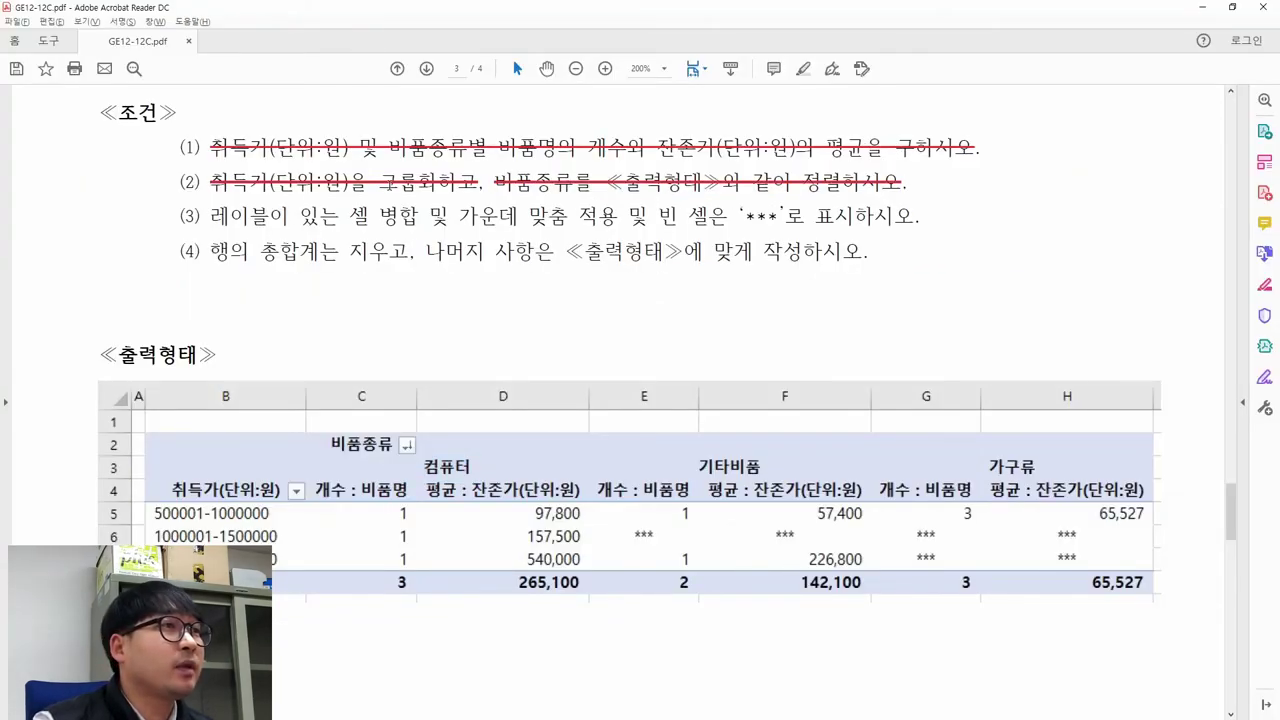
- Highlight condition 3 in the PDF and examine the pivot table cells it concerns, including the empty ones
{"action": "left_click_drag", "start_coordinate": [208, 217], "coordinate": [905, 216]}
{"action": "key", "text": "alt+Tab"}
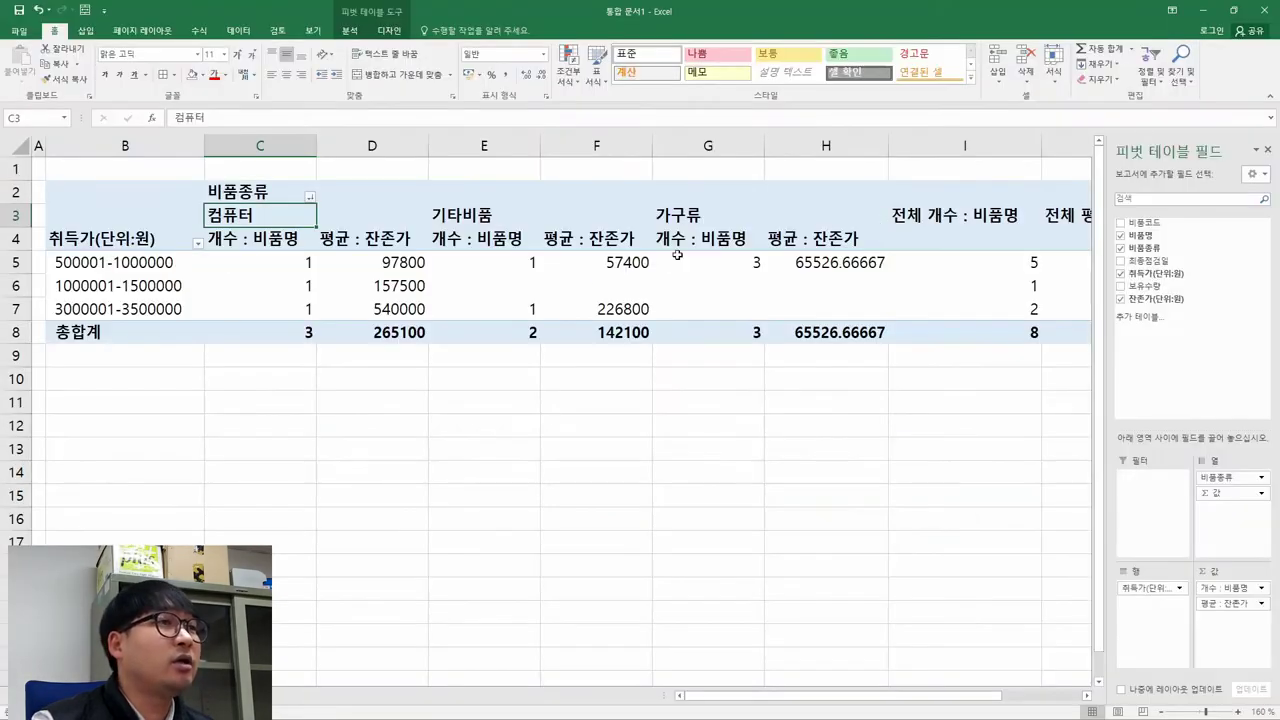
{"action": "left_click", "coordinate": [268, 282]}
{"action": "key", "text": "Left"}
{"action": "key", "text": "ctrl+space"}
{"action": "left_click", "coordinate": [590, 262]}
{"action": "left_click", "coordinate": [484, 285]}
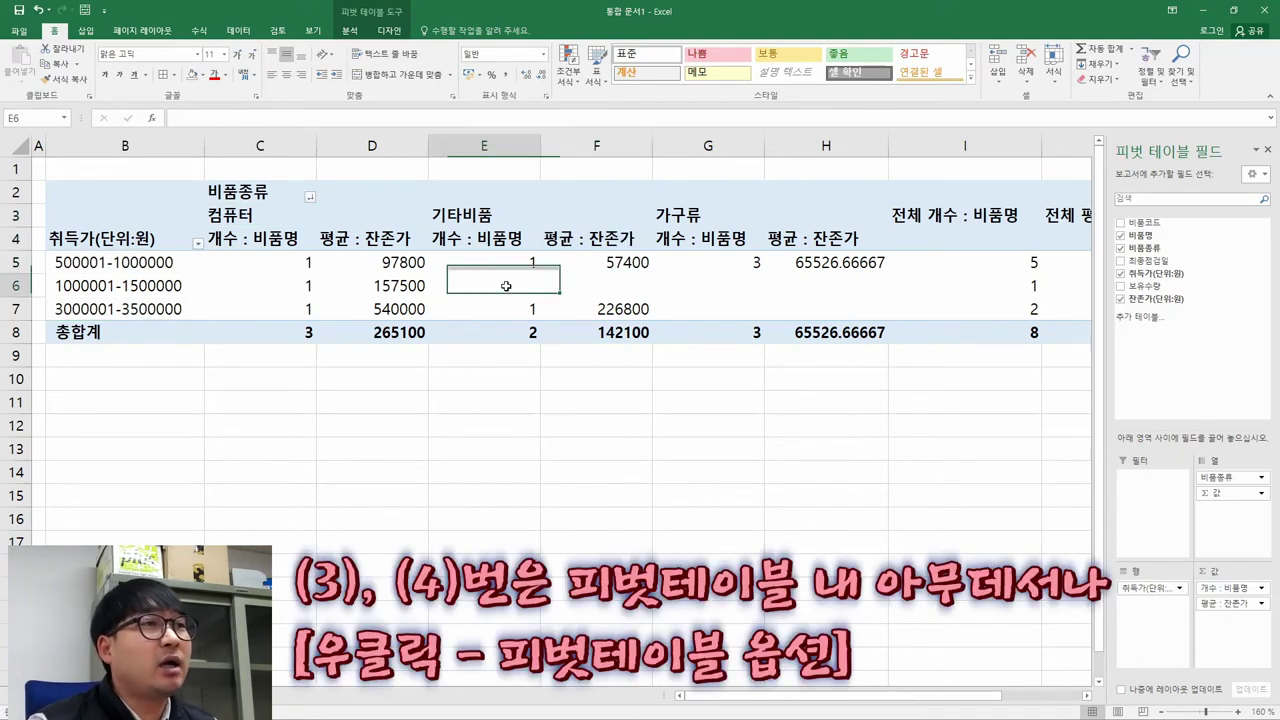
- Examine the commands available on the pivot table's header, value and row label cells for the pivot table options
{"action": "right_click", "coordinate": [322, 288]}
{"action": "right_click", "coordinate": [587, 285]}
{"action": "right_click", "coordinate": [616, 236]}
{"action": "right_click", "coordinate": [345, 243]}
{"action": "right_click", "coordinate": [634, 256]}
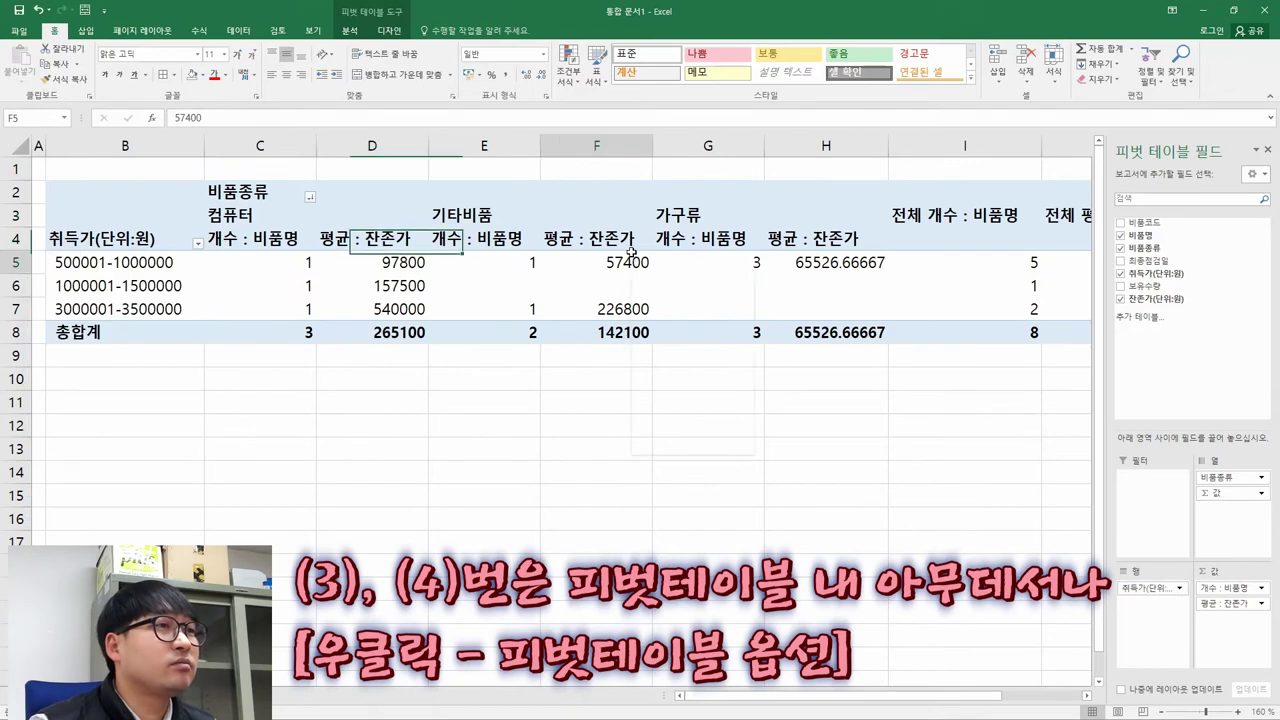
{"action": "right_click", "coordinate": [441, 186]}
{"action": "right_click", "coordinate": [366, 266]}
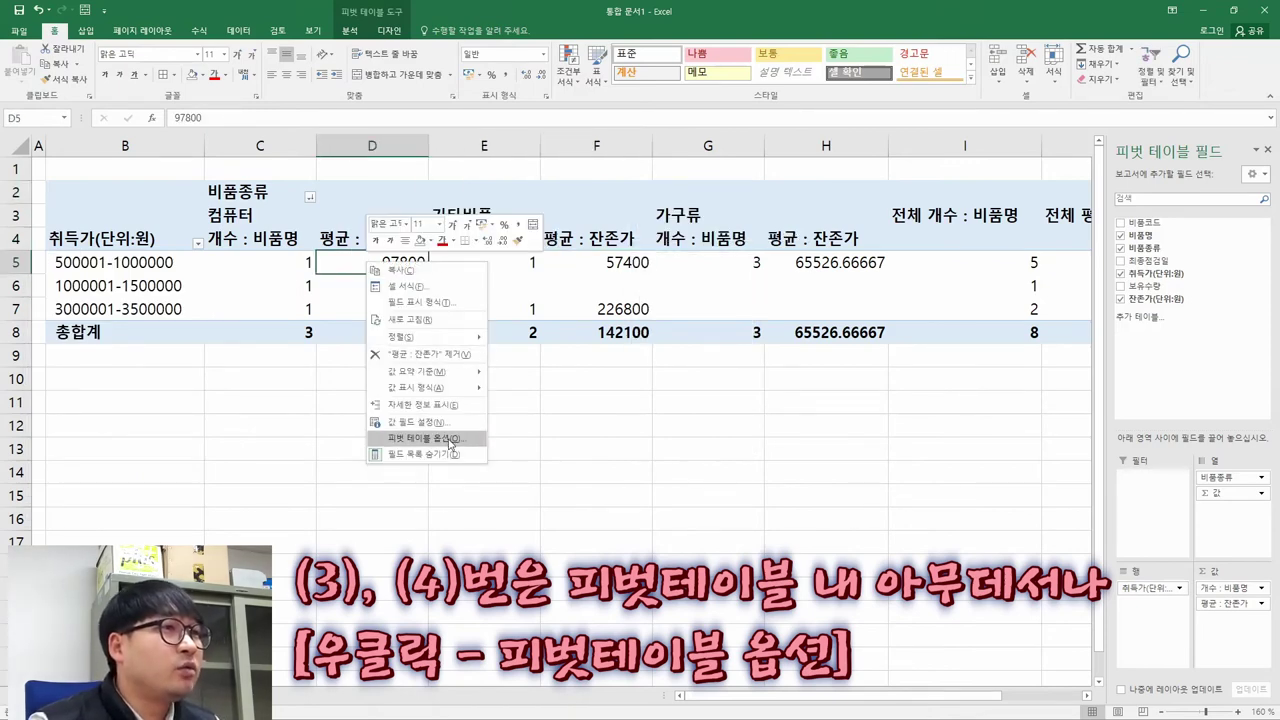
{"action": "right_click", "coordinate": [120, 300]}
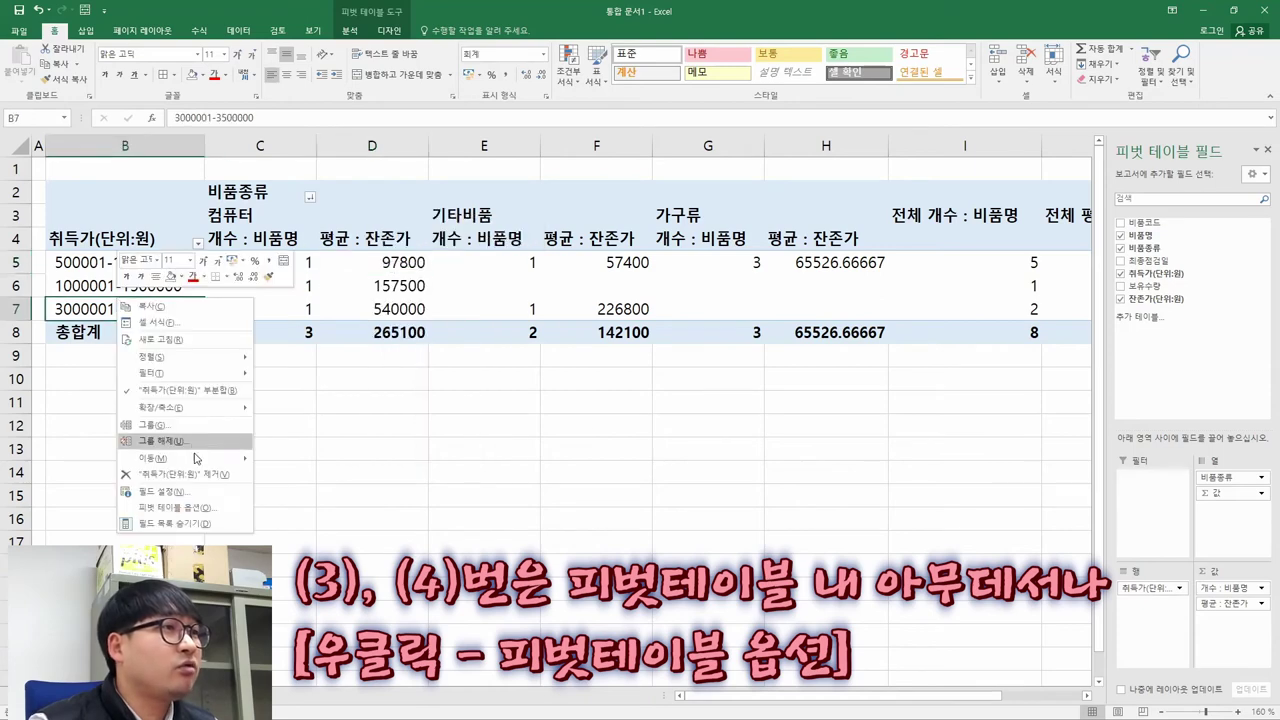
- Following condition 3, enable 레이블이 있는 셀 병합 및 가운데 맞춤 in the pivot table options
{"action": "right_click", "coordinate": [369, 235]}
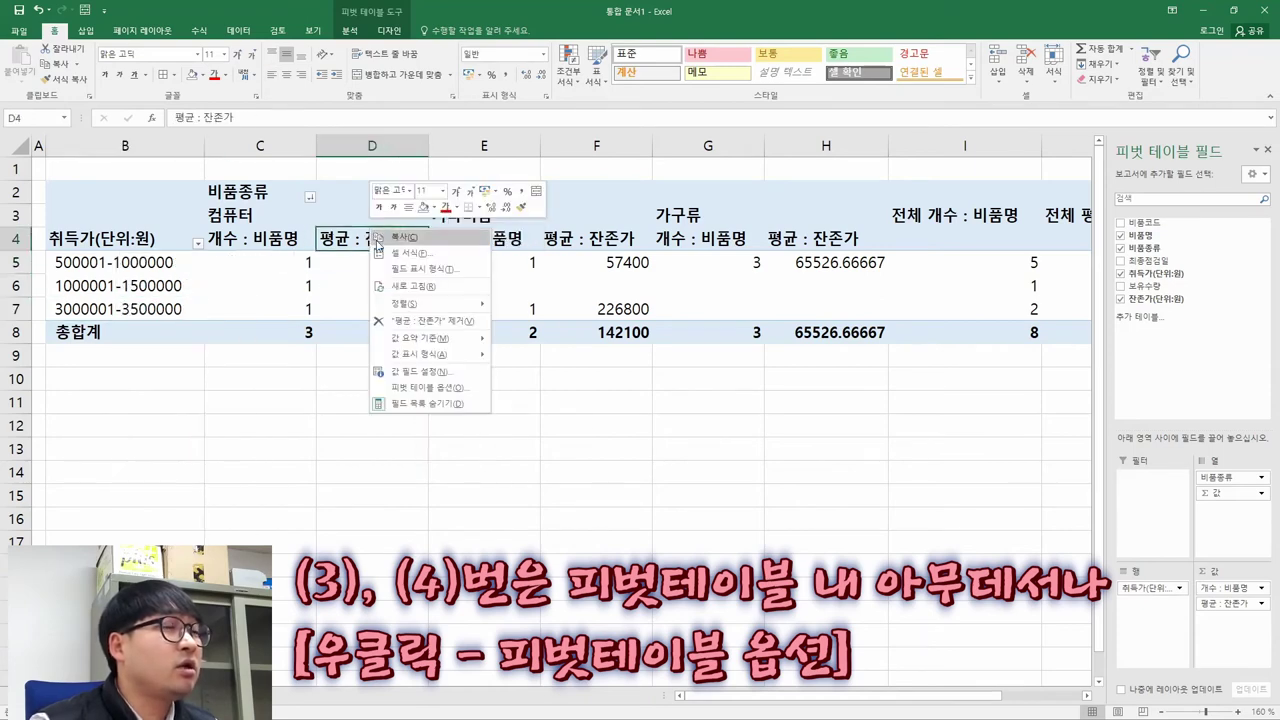
{"action": "left_click", "coordinate": [428, 388]}
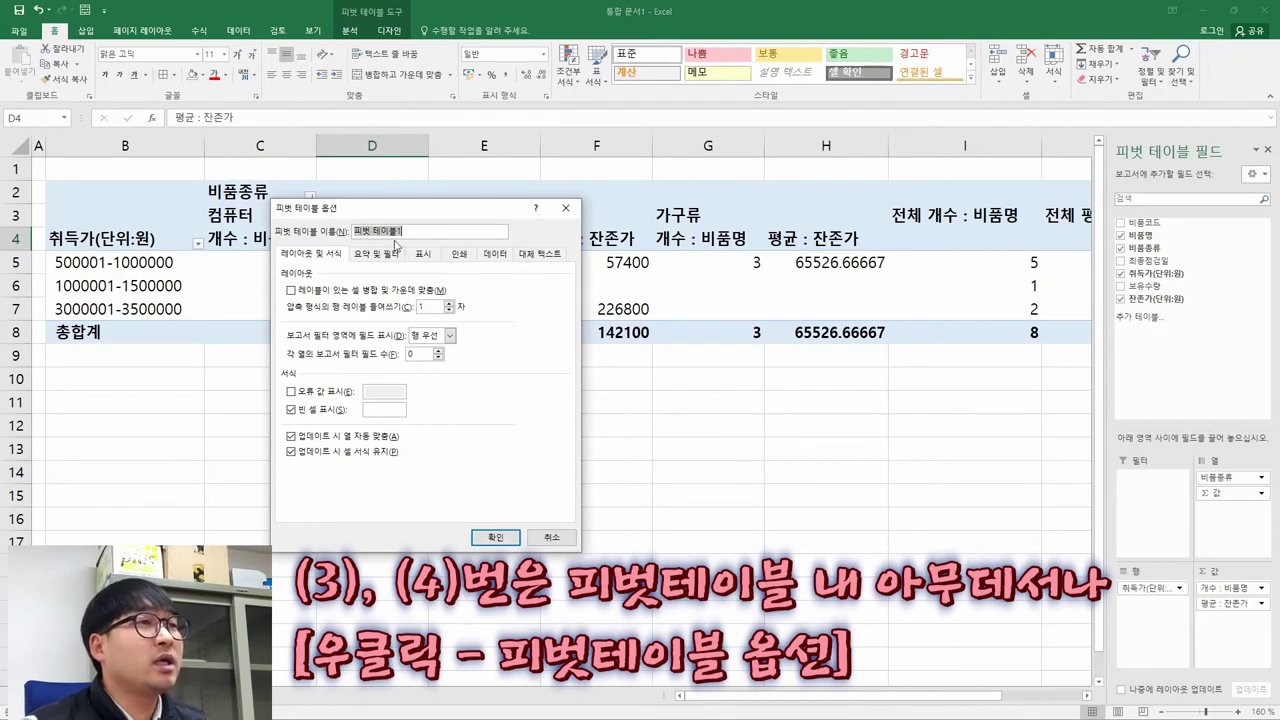
{"action": "key", "text": "alt+Tab"}
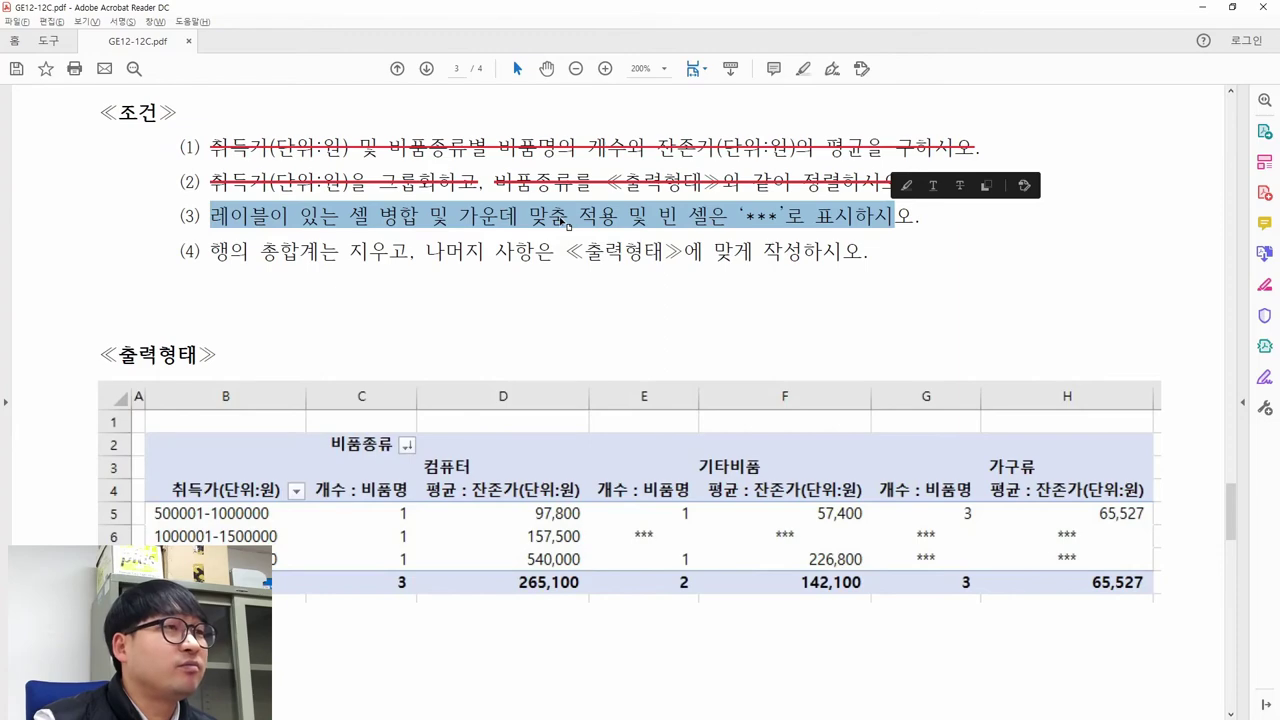
{"action": "key", "text": "alt+Tab"}
{"action": "left_click", "coordinate": [316, 292]}
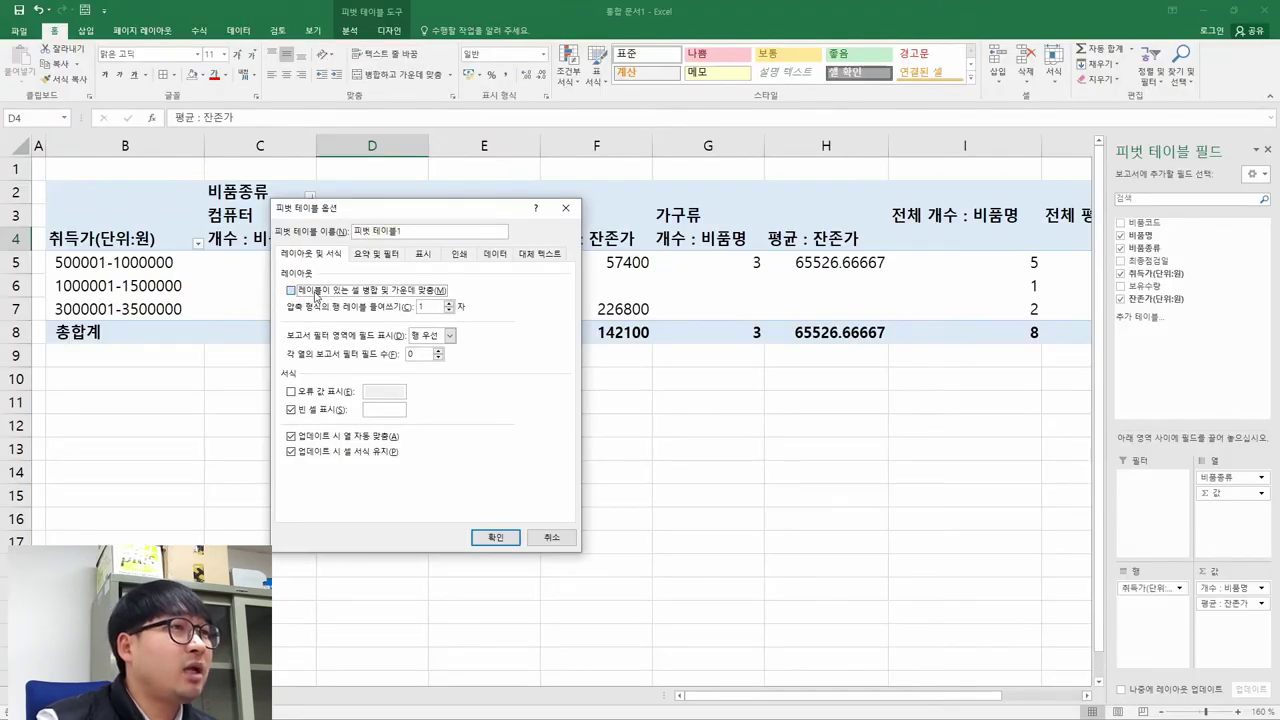
- Set the pivot table's empty cells to display *** and check the setting against condition 3
{"action": "key", "text": "alt+Tab"}
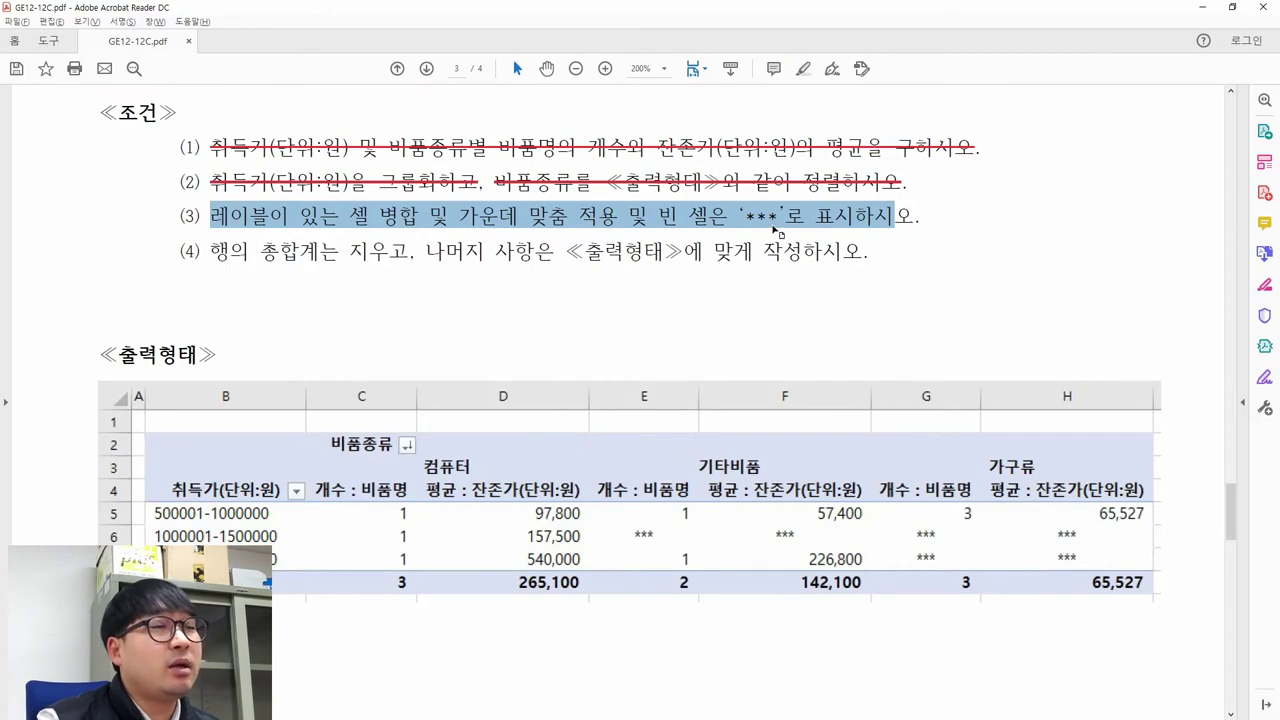
{"action": "key", "text": "alt+Tab"}
{"action": "left_click", "coordinate": [315, 412]}
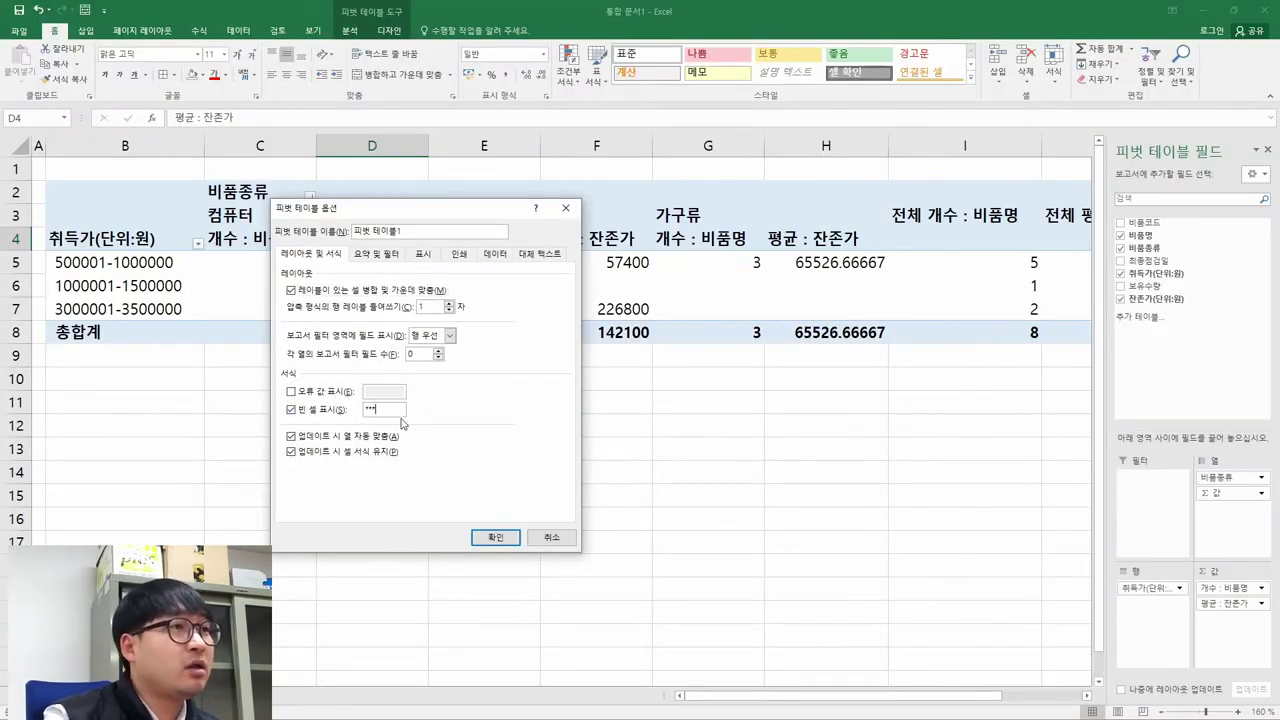
{"action": "key", "text": "alt+Tab"}
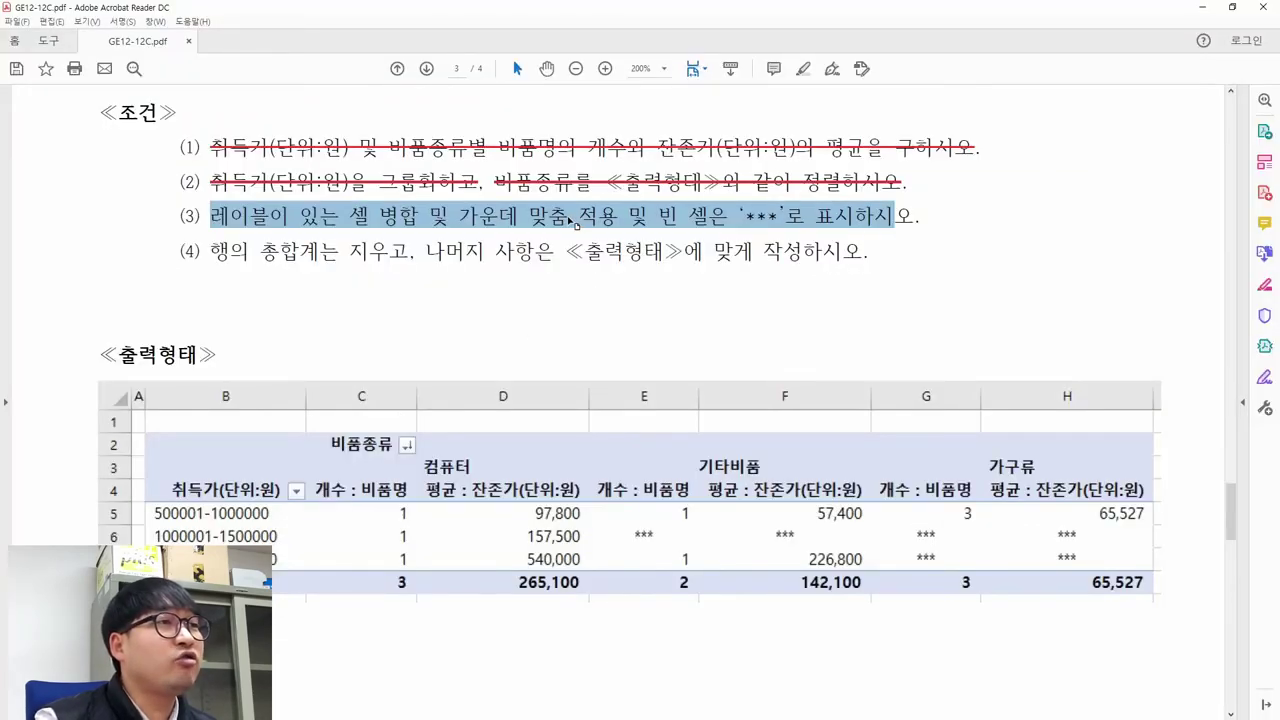
{"action": "key", "text": "alt+Tab"}
- Strike through the whole sentence of condition 3 in the PDF
{"action": "key", "text": "alt+Tab"}
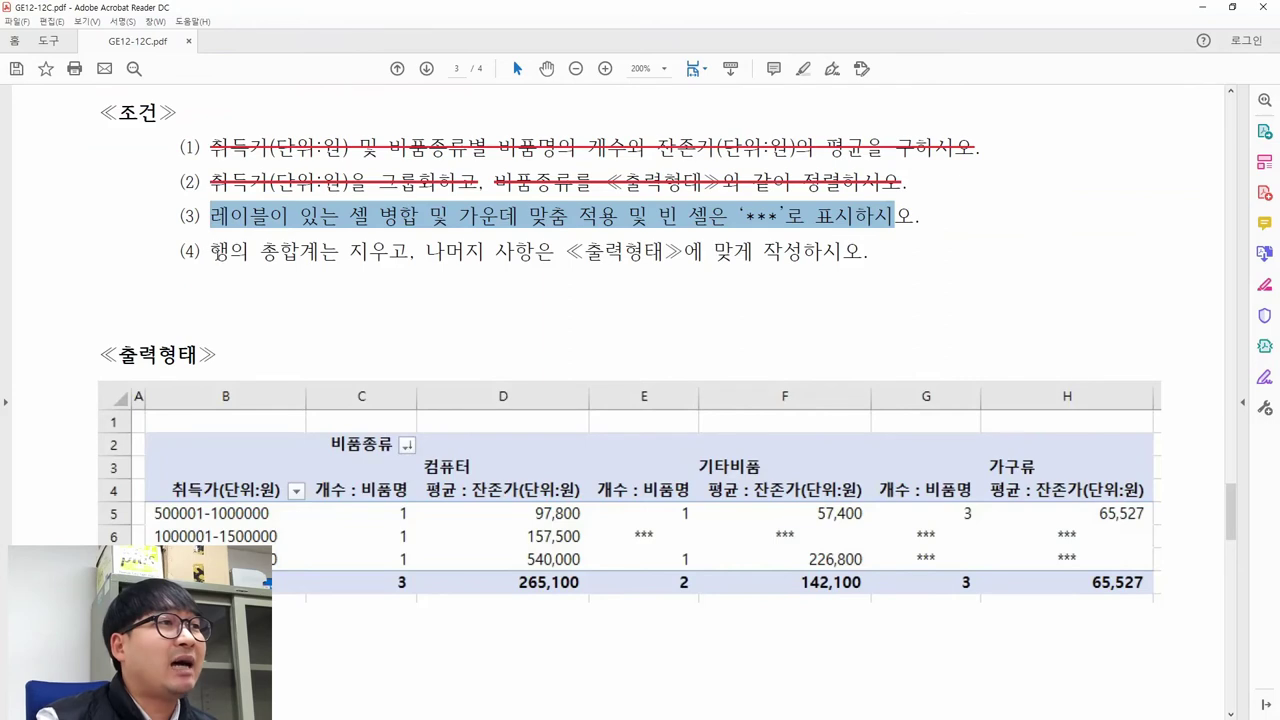
{"action": "left_click_drag", "start_coordinate": [212, 216], "coordinate": [921, 216]}
{"action": "left_click", "coordinate": [981, 187]}
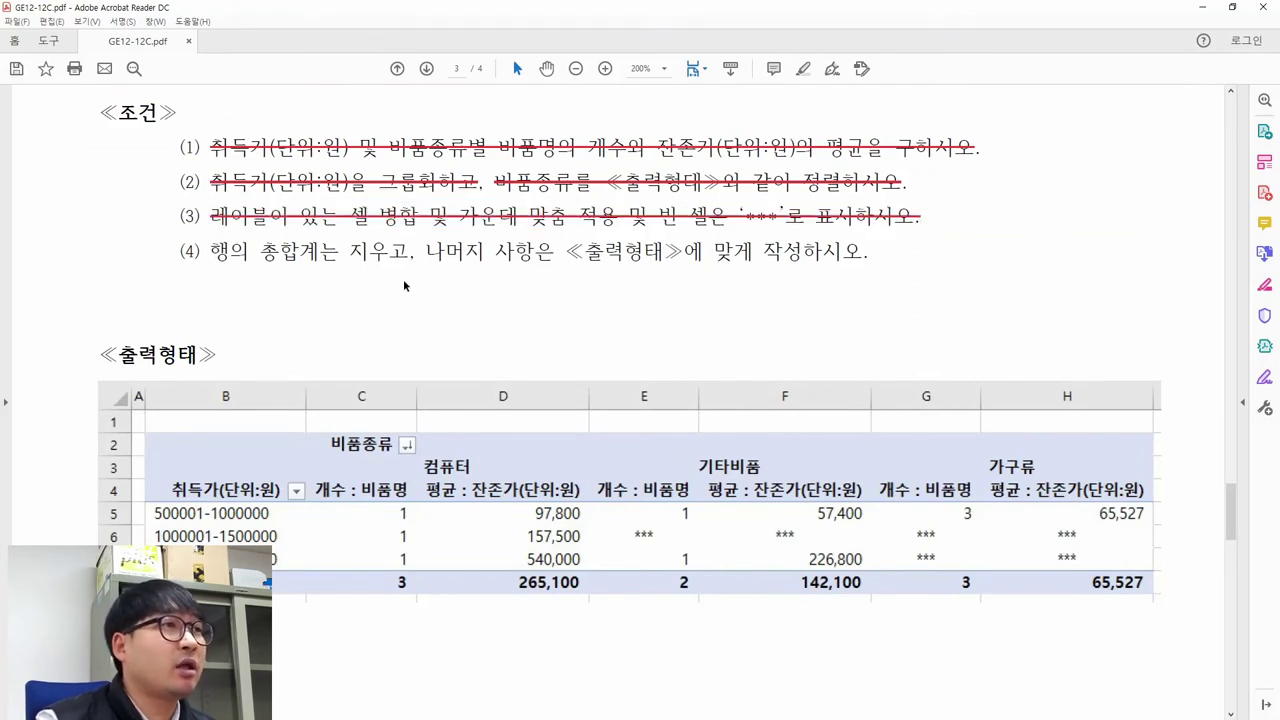
- Highlight 행의 총합계는 지우고 in condition 4 and turn off 행 총합계 표시 in the pivot table options
{"action": "left_click_drag", "start_coordinate": [210, 252], "coordinate": [415, 252]}
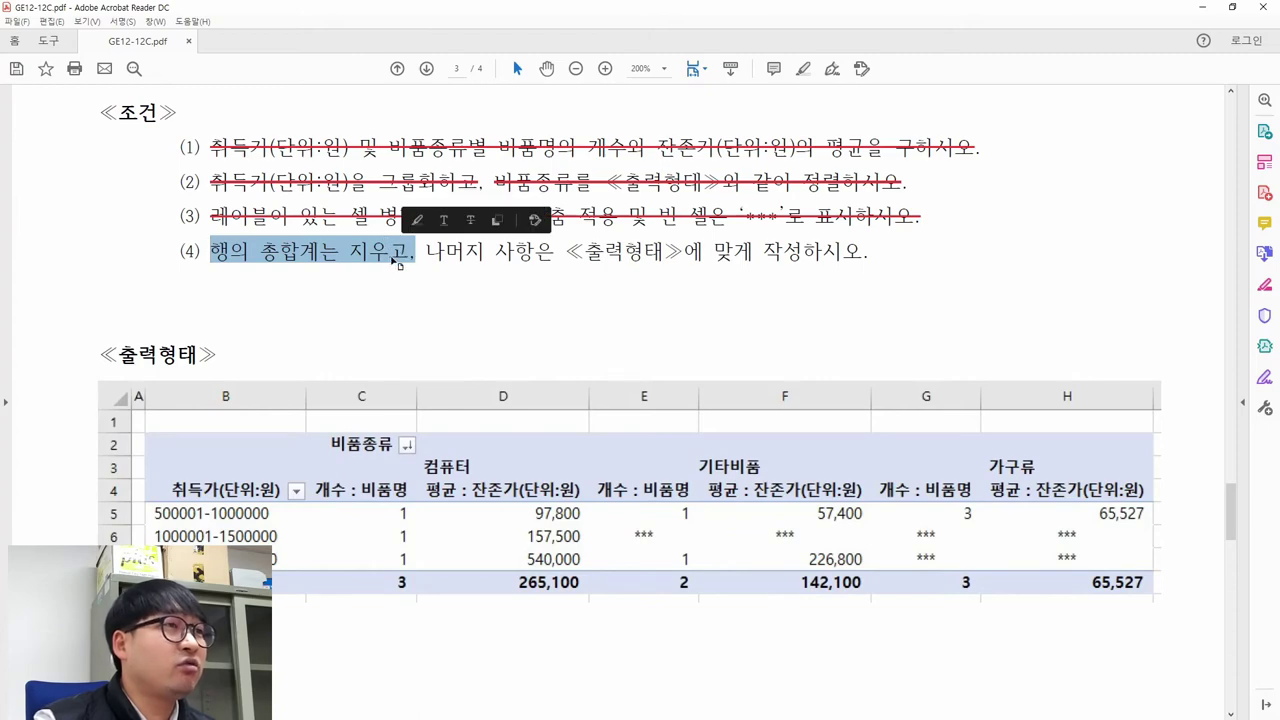
{"action": "key", "text": "alt+Tab"}
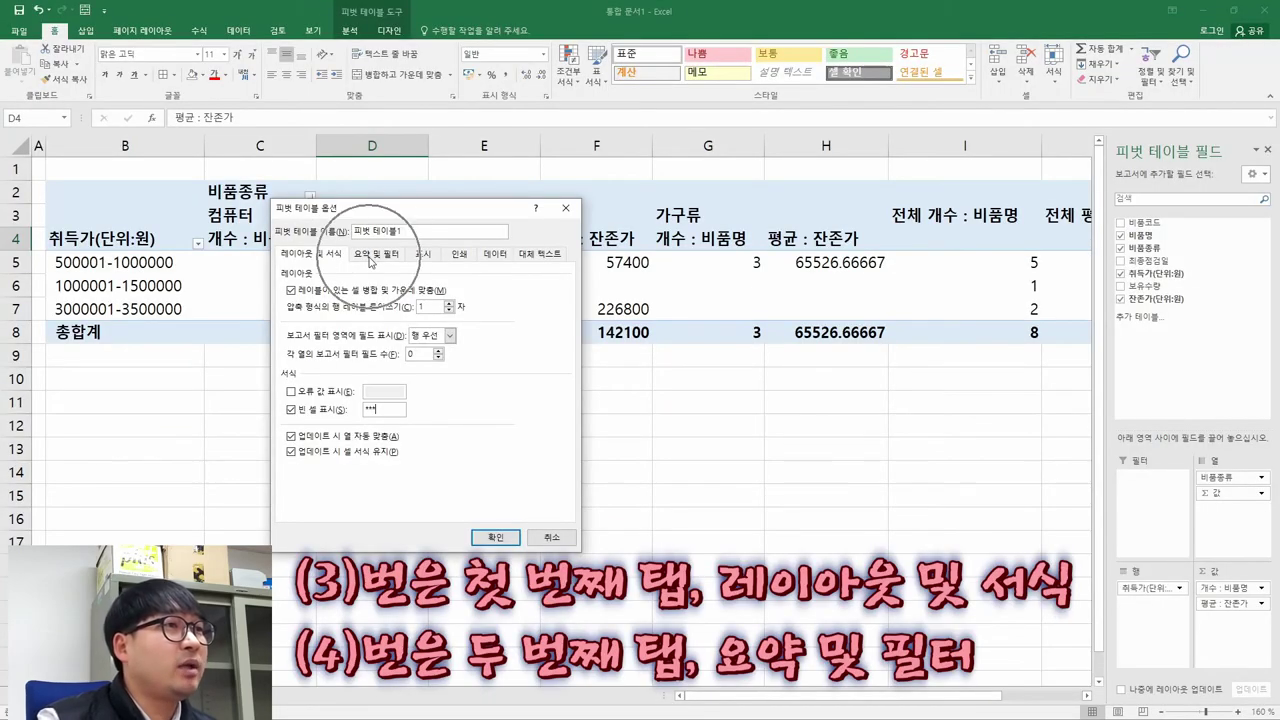
{"action": "left_click", "coordinate": [376, 256]}
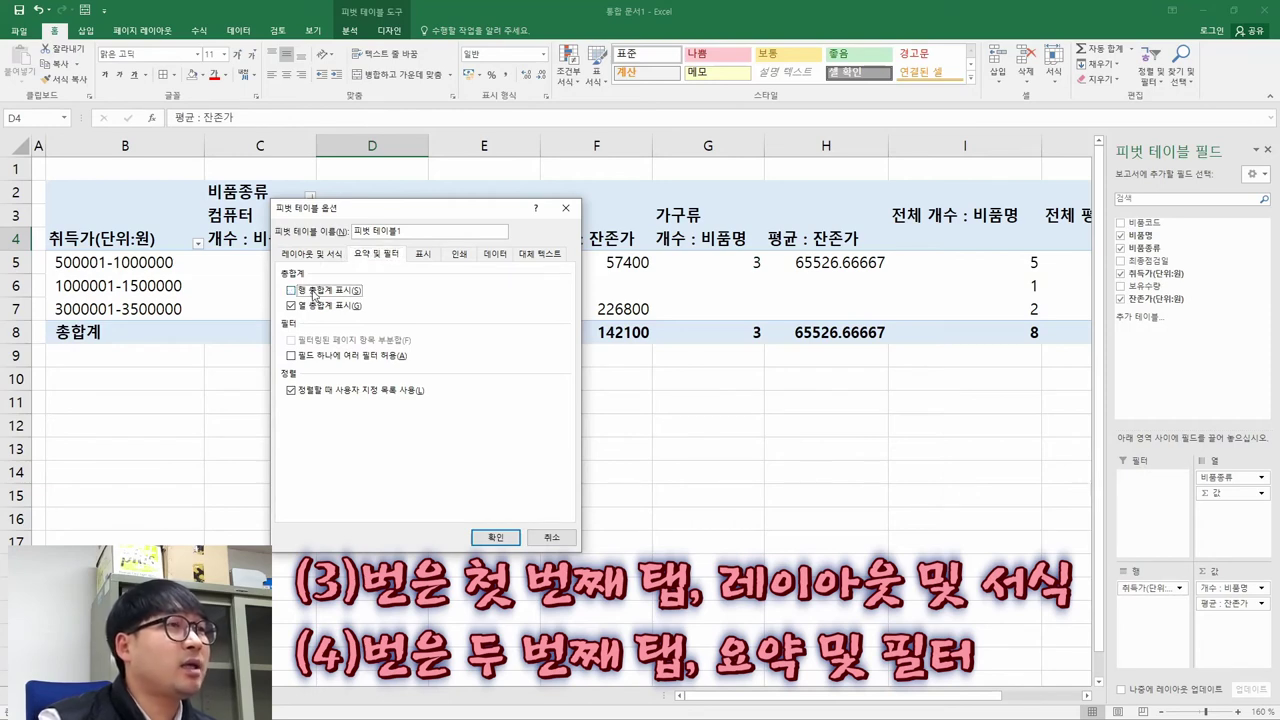
{"action": "key", "text": "alt+Tab"}
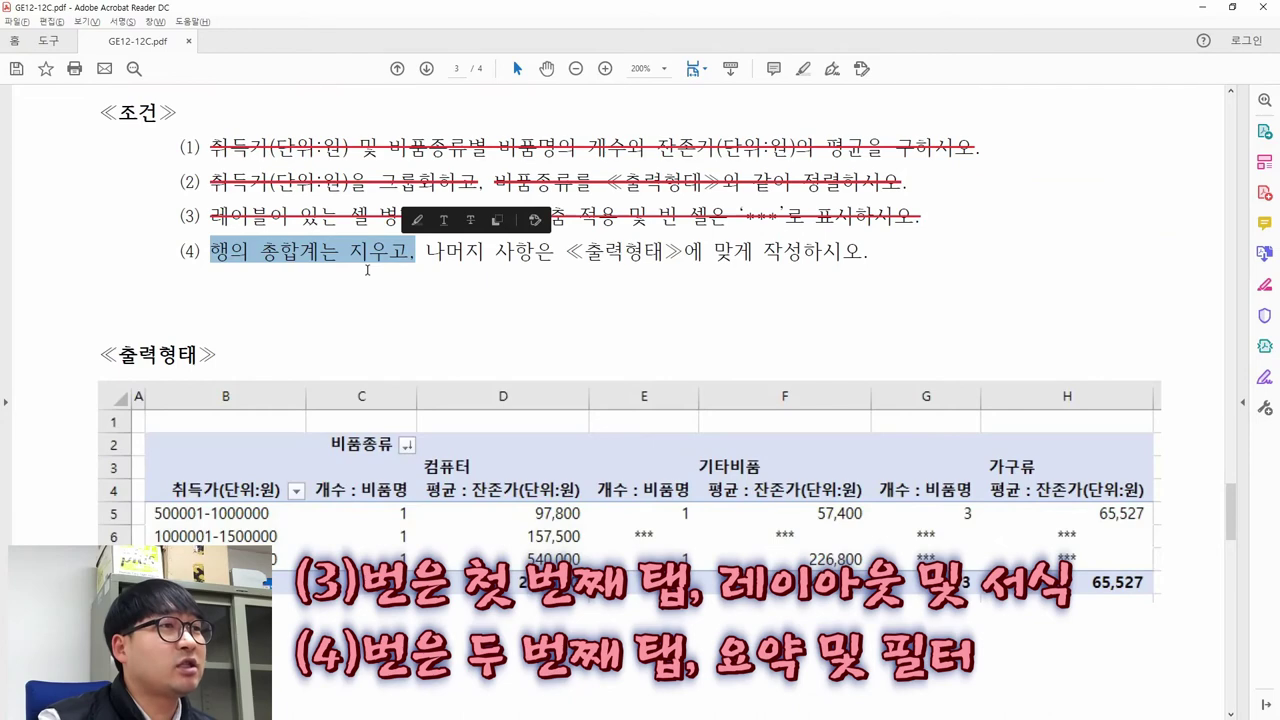
{"action": "key", "text": "alt+Tab"}
- Strike through 행의 총합계는 지우고 in condition 4 of the PDF
{"action": "key", "text": "alt+Tab"}
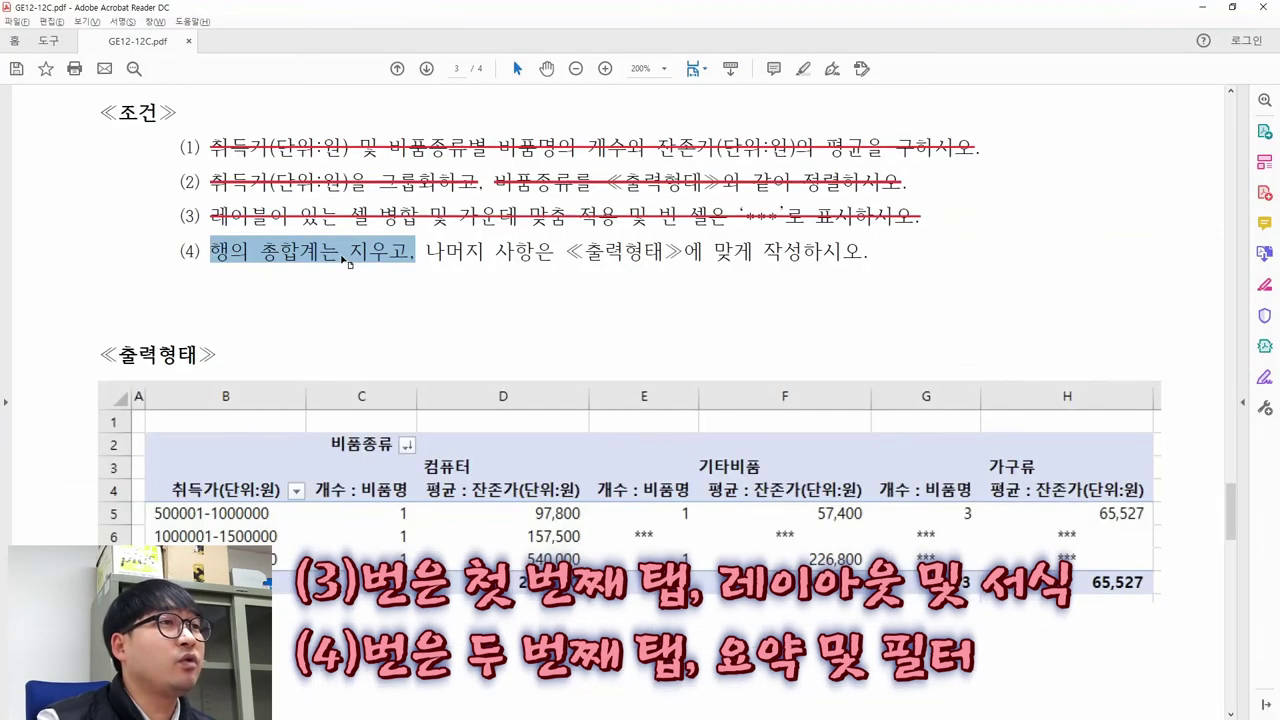
{"action": "right_click", "coordinate": [335, 251]}
{"action": "left_click", "coordinate": [404, 316]}
- Highlight the remaining requirement in condition 4 and apply the pivot table options
{"action": "left_click_drag", "start_coordinate": [424, 251], "coordinate": [866, 251]}
{"action": "key", "text": "alt+Tab"}
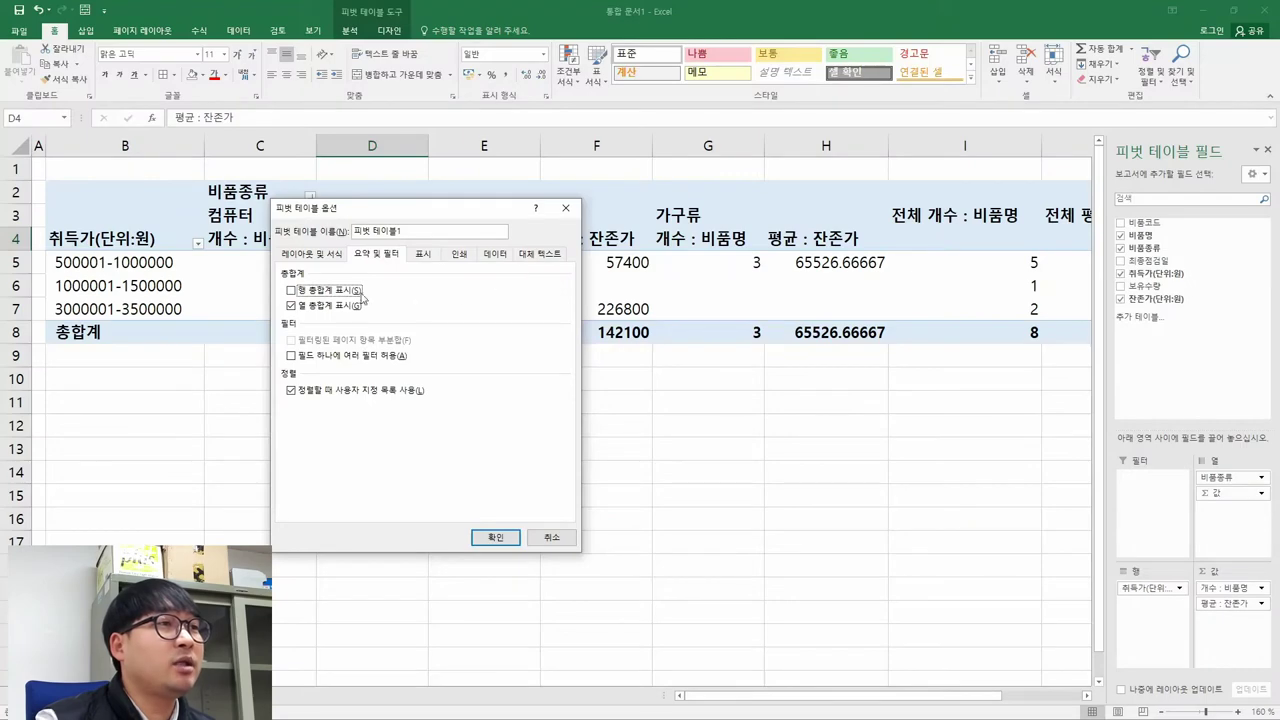
{"action": "left_click", "coordinate": [494, 537]}
- Compare the pivot table's labels, alignment and number formatting with the PDF's complete sample output
{"action": "key", "text": "alt+Tab"}
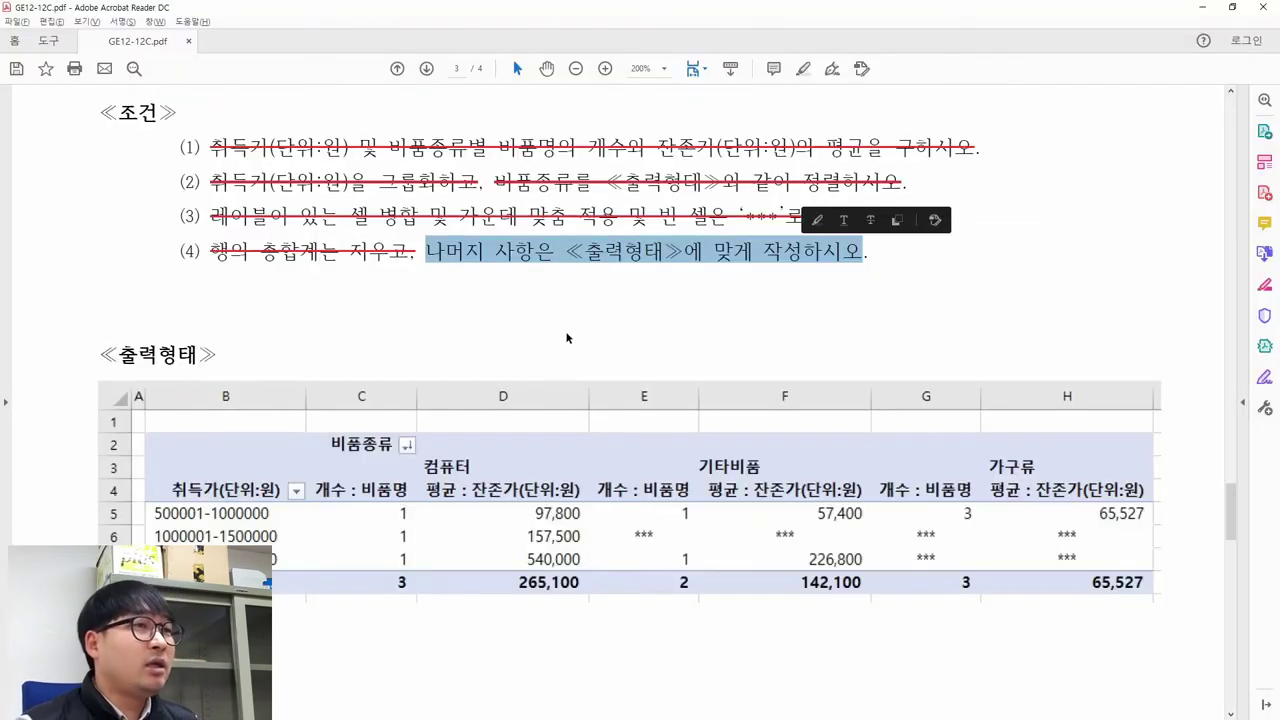
{"action": "key", "text": "alt+Tab"}
{"action": "key", "text": "alt+Tab"}
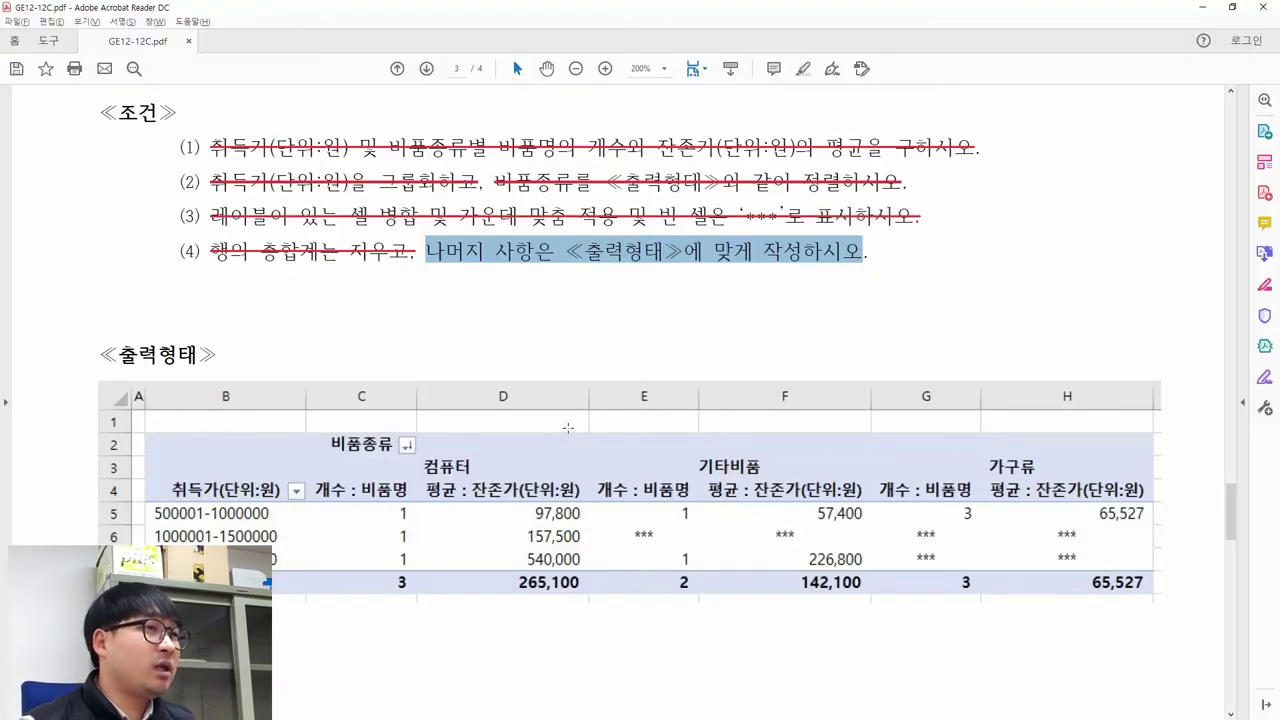
{"action": "scroll", "coordinate": [567, 428], "scroll_direction": "down", "scroll_amount": 2}
{"action": "key", "text": "alt+Tab"}
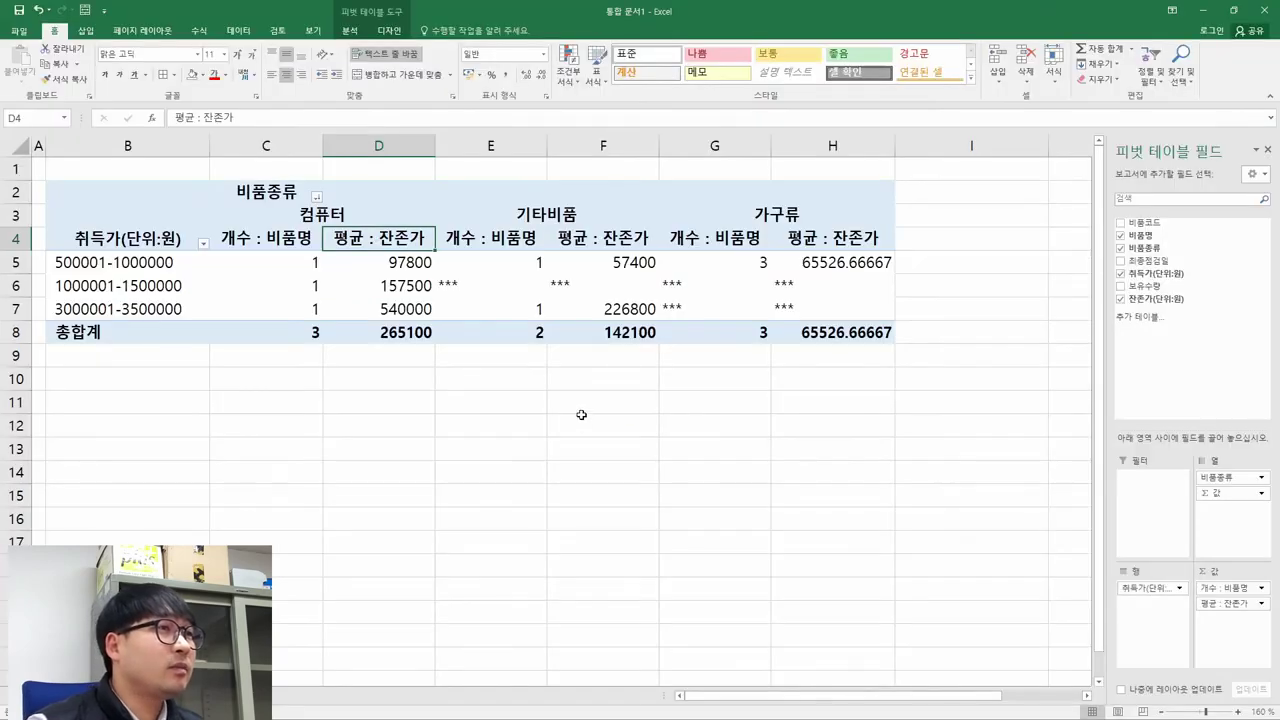
{"action": "key", "text": "alt+Tab"}
{"action": "key", "text": "alt+Tab"}
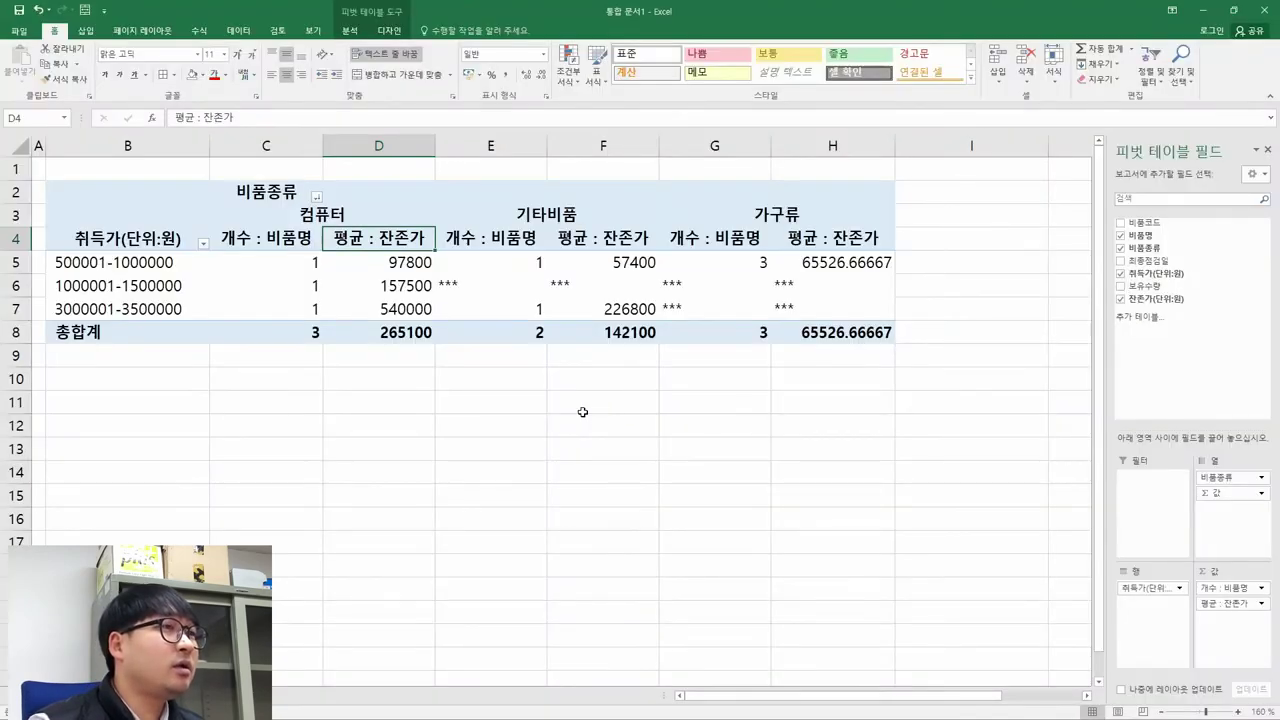
{"action": "key", "text": "alt+Tab"}
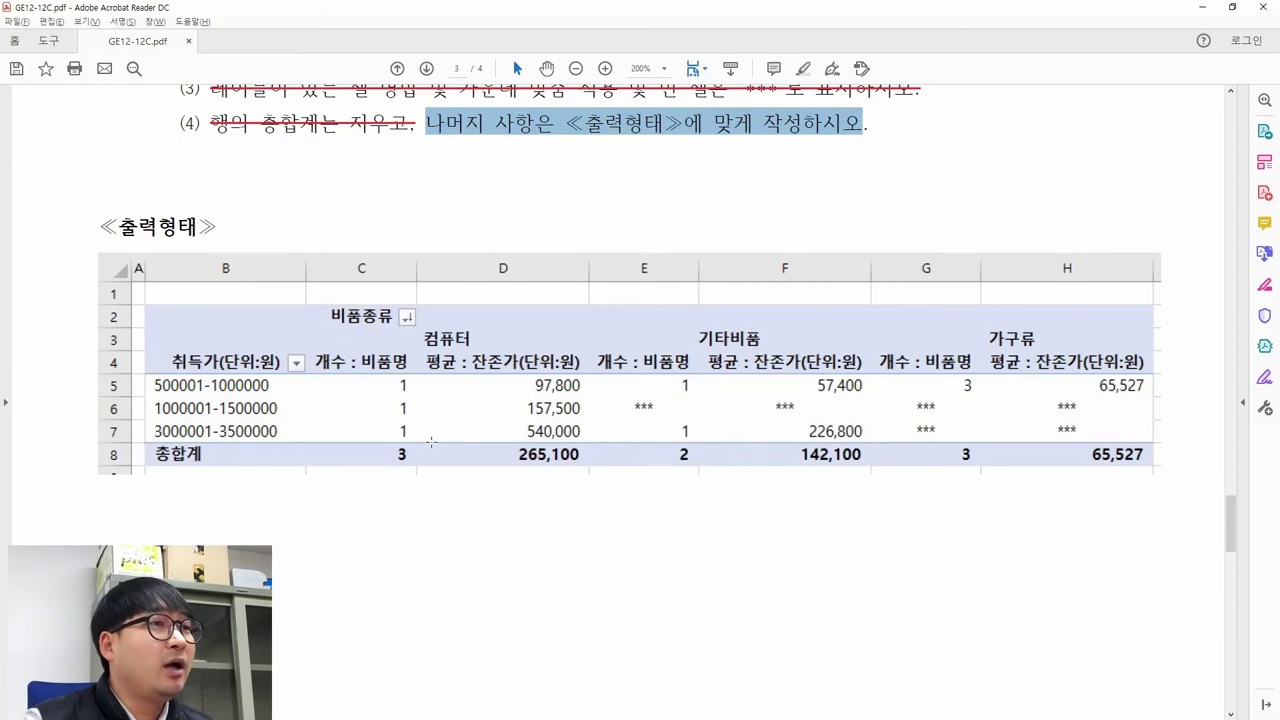
{"action": "key", "text": "alt+Tab"}
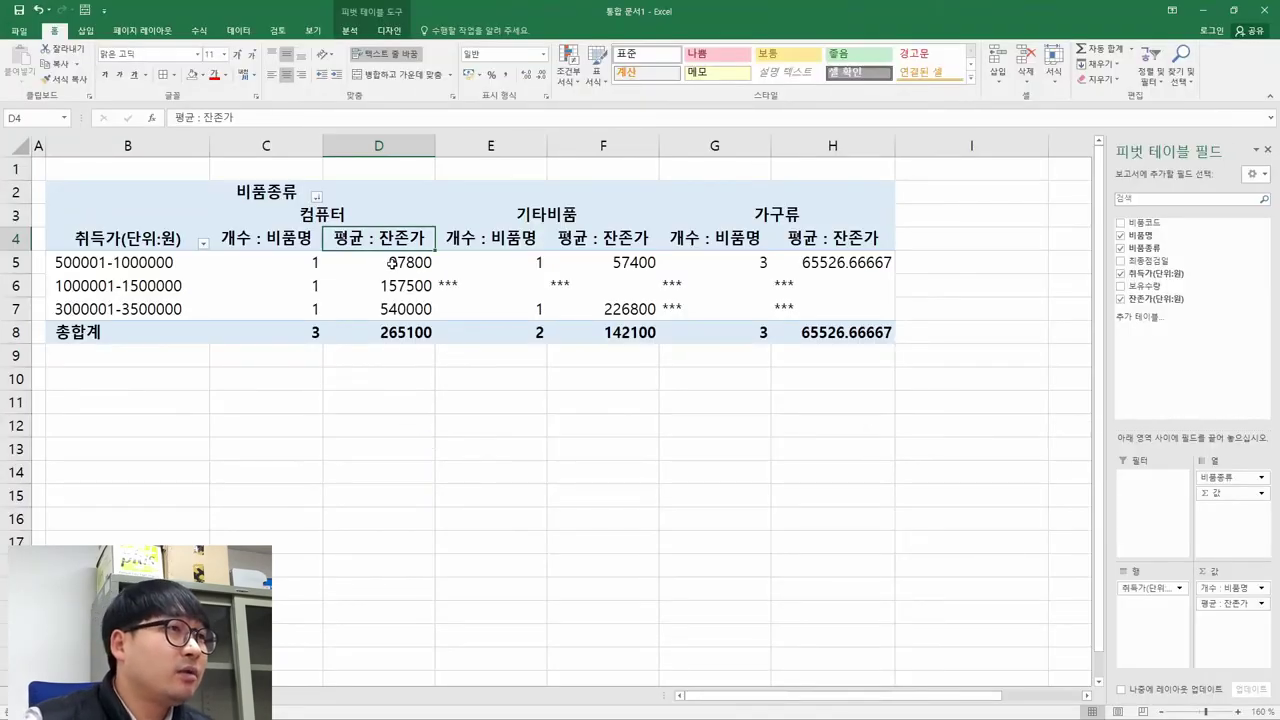
- Compare the number formatting and *** alignment of pivot cells C5:H8 with the PDF's sample output
{"action": "key", "text": "alt+Tab"}
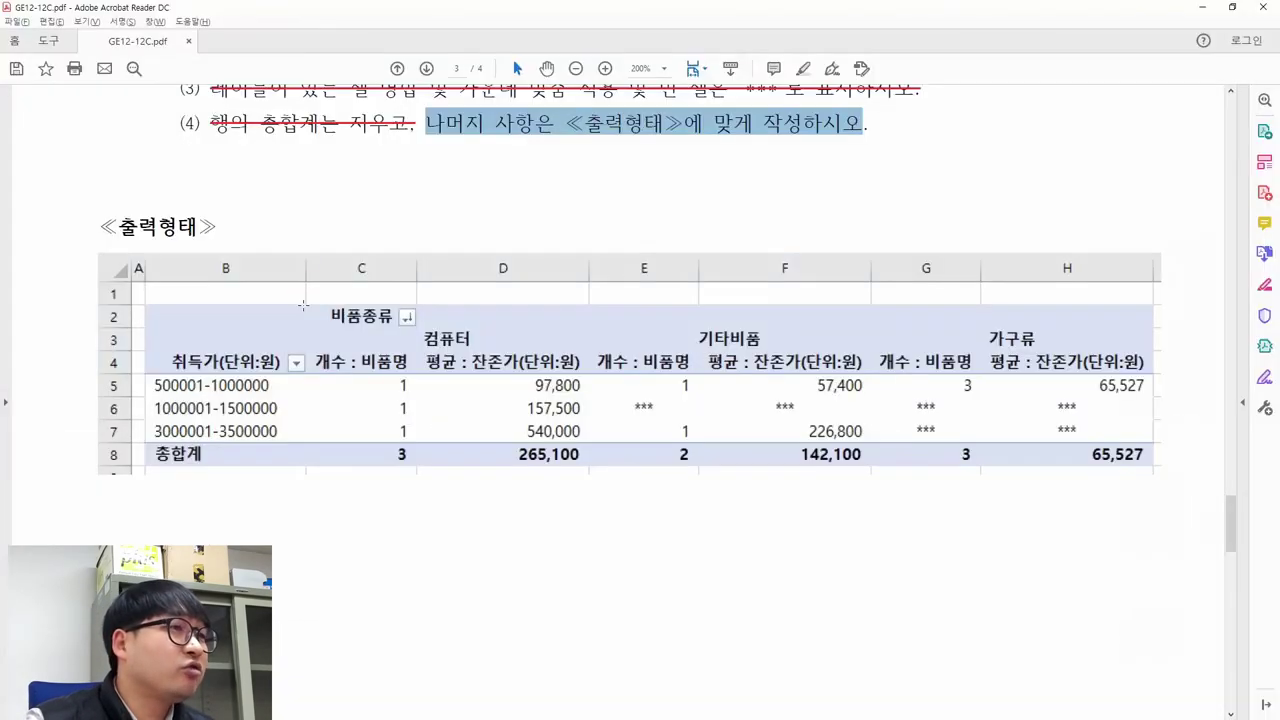
{"action": "left_click", "coordinate": [397, 392]}
{"action": "left_click", "coordinate": [527, 397]}
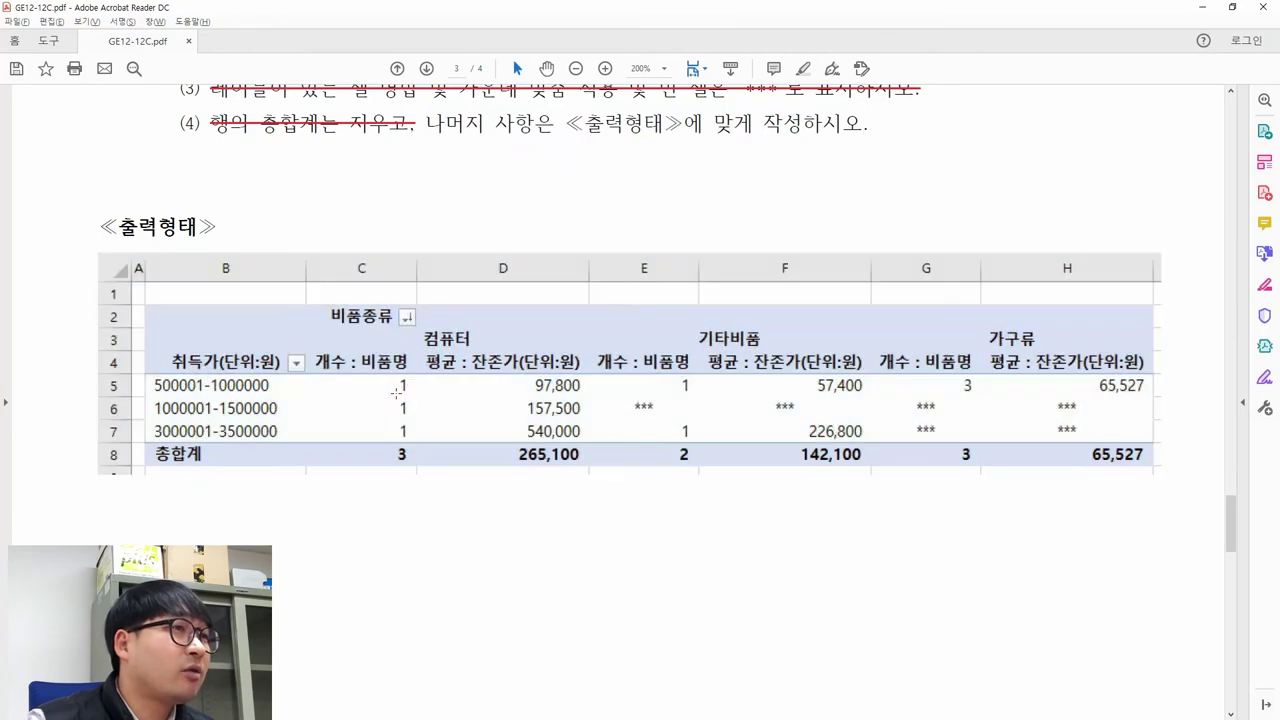
{"action": "left_click", "coordinate": [560, 392]}
{"action": "key", "text": "alt+Tab"}
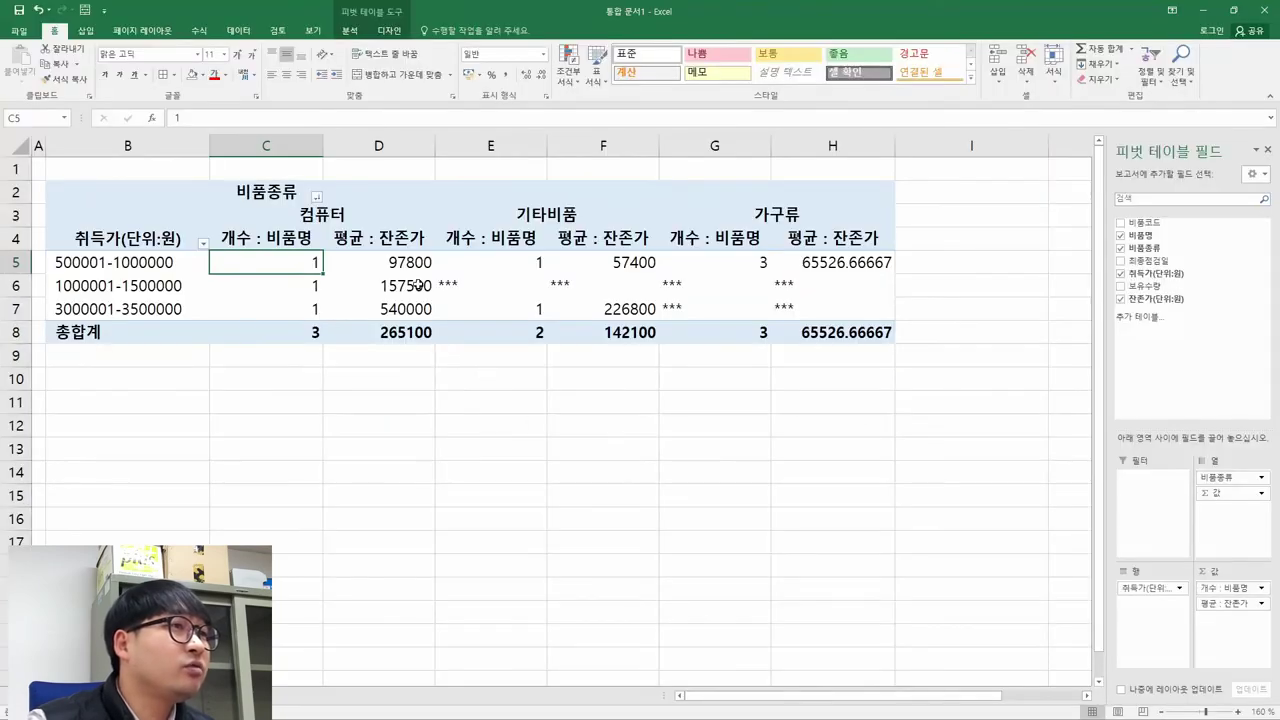
{"action": "left_click", "coordinate": [472, 289]}
{"action": "key", "text": "alt+Tab"}
{"action": "left_click_drag", "start_coordinate": [664, 412], "coordinate": [624, 400]}
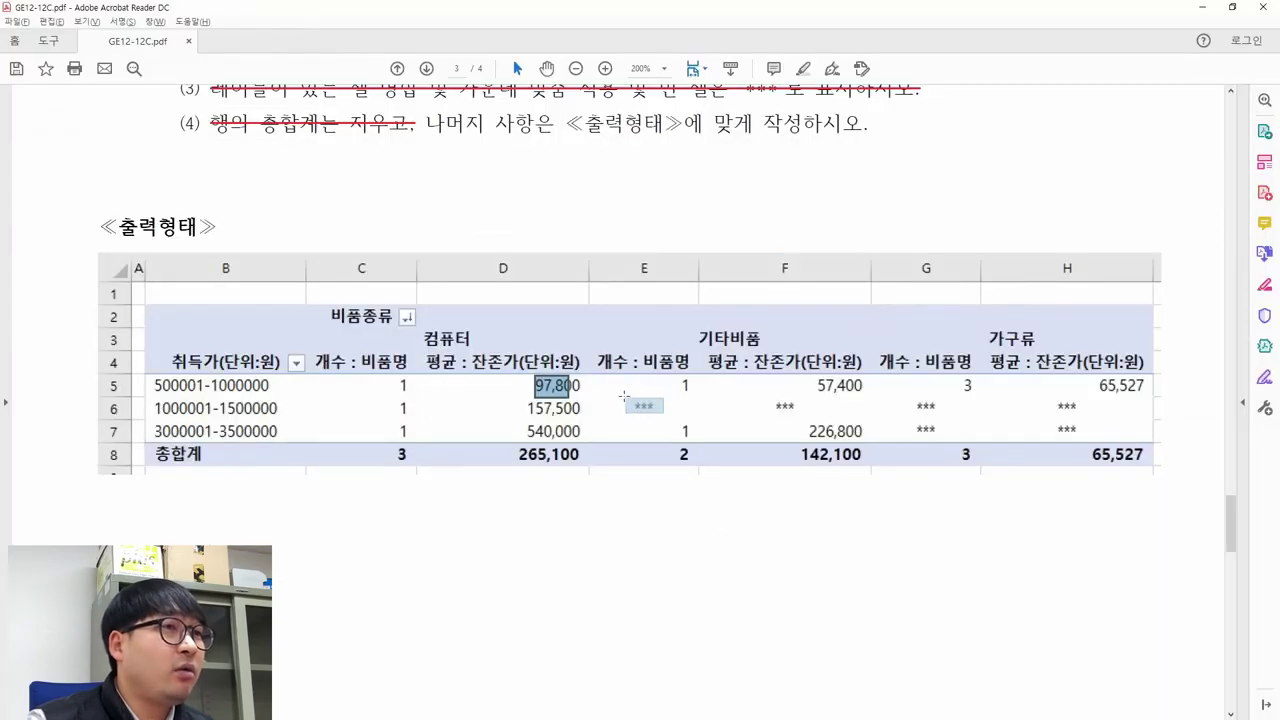
{"action": "left_click_drag", "start_coordinate": [607, 331], "coordinate": [675, 430]}
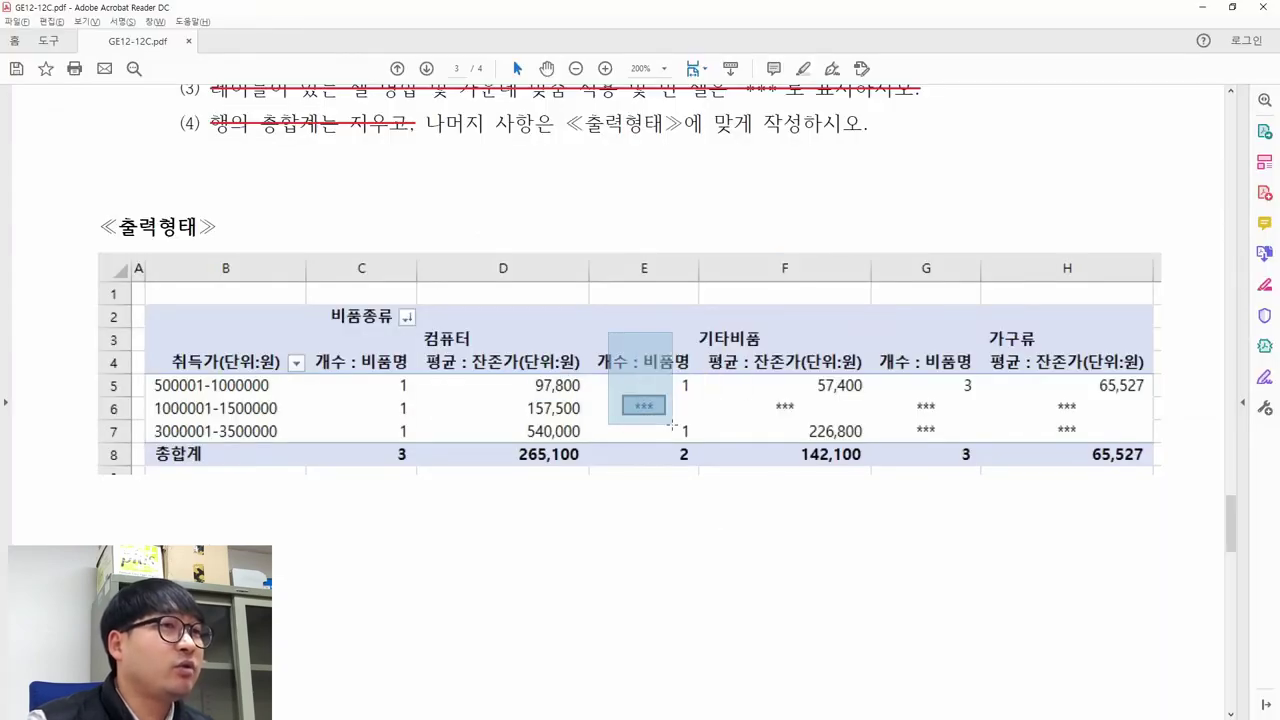
{"action": "key", "text": "alt+Tab"}
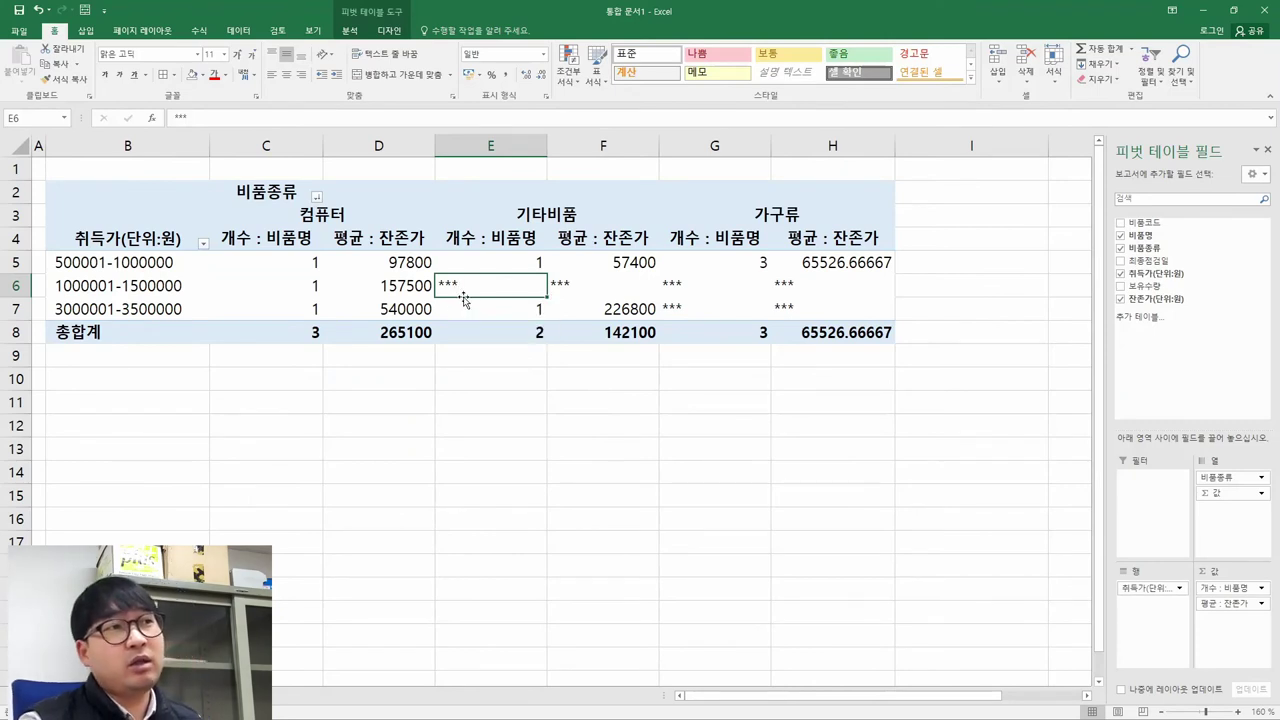
{"action": "left_click_drag", "start_coordinate": [301, 260], "coordinate": [879, 335]}
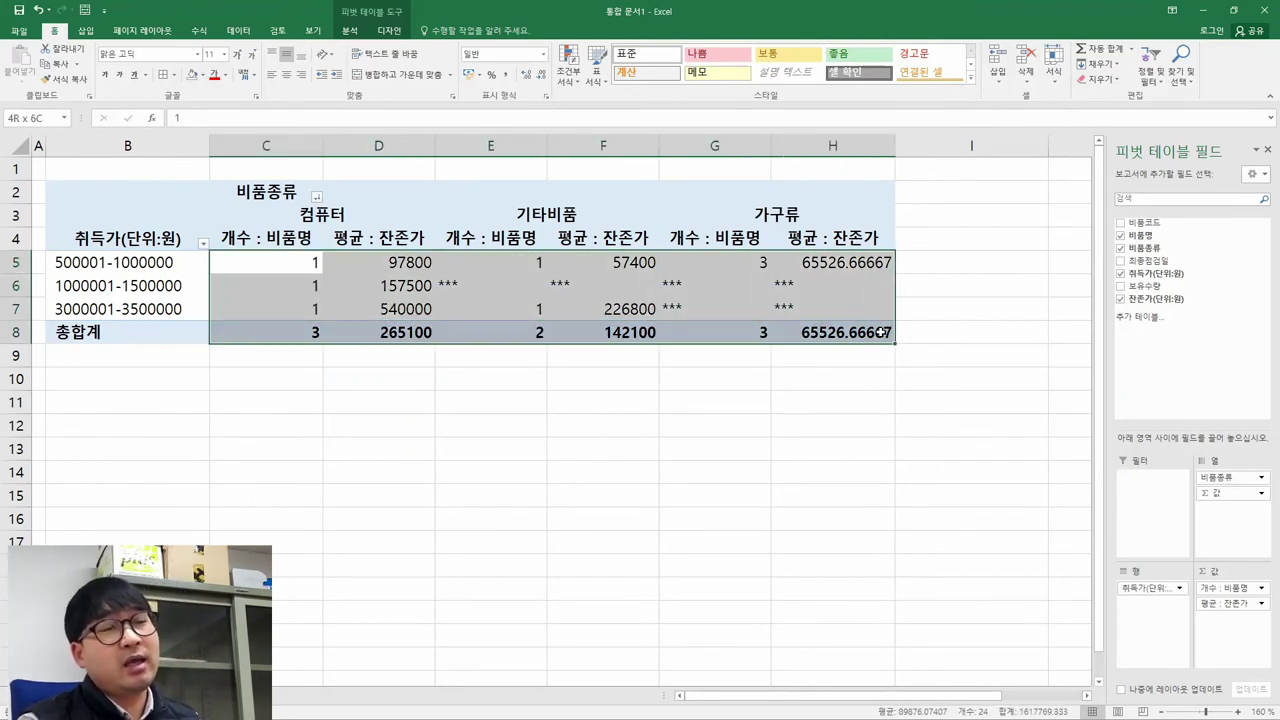
{"action": "key", "text": "alt+Tab"}
{"action": "key", "text": "alt+Tab"}
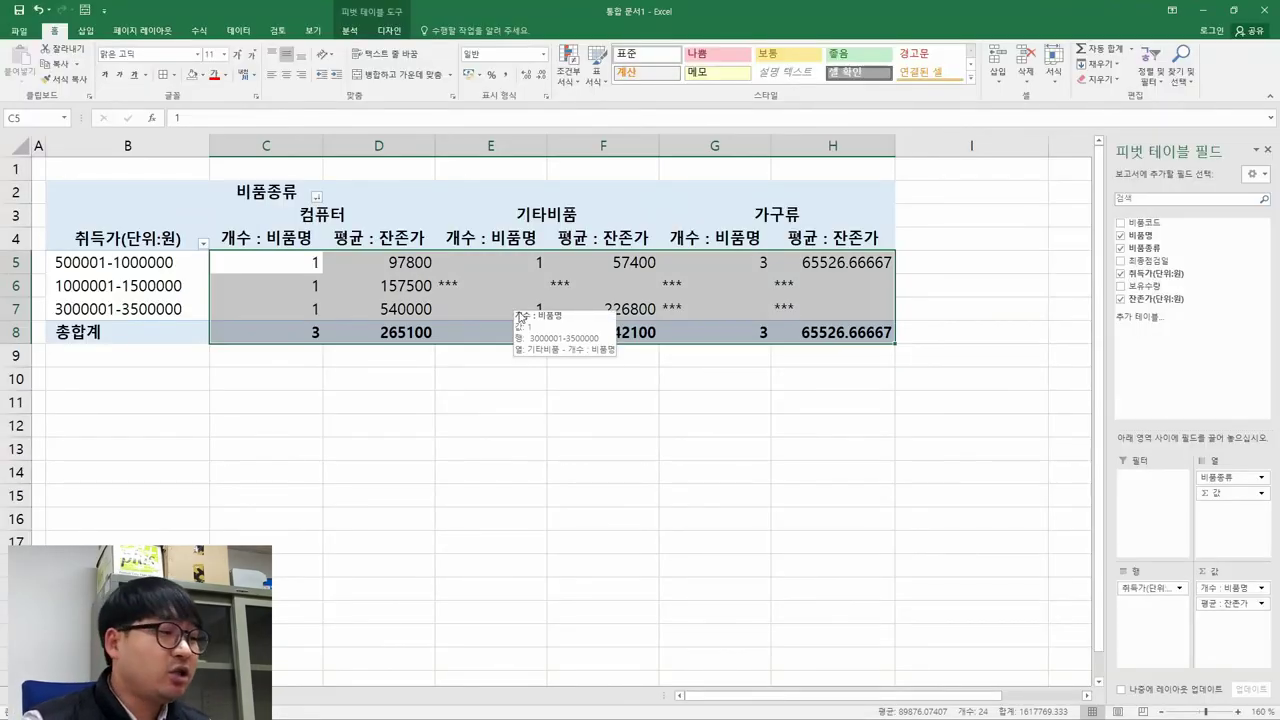
- Review the 제1작업 alignment condition for numbers, accounting formats and other data in the PDF, and return to the pivot table
{"action": "key", "text": "alt+Tab"}
{"action": "scroll", "coordinate": [518, 315], "scroll_direction": "up", "scroll_amount": 10}
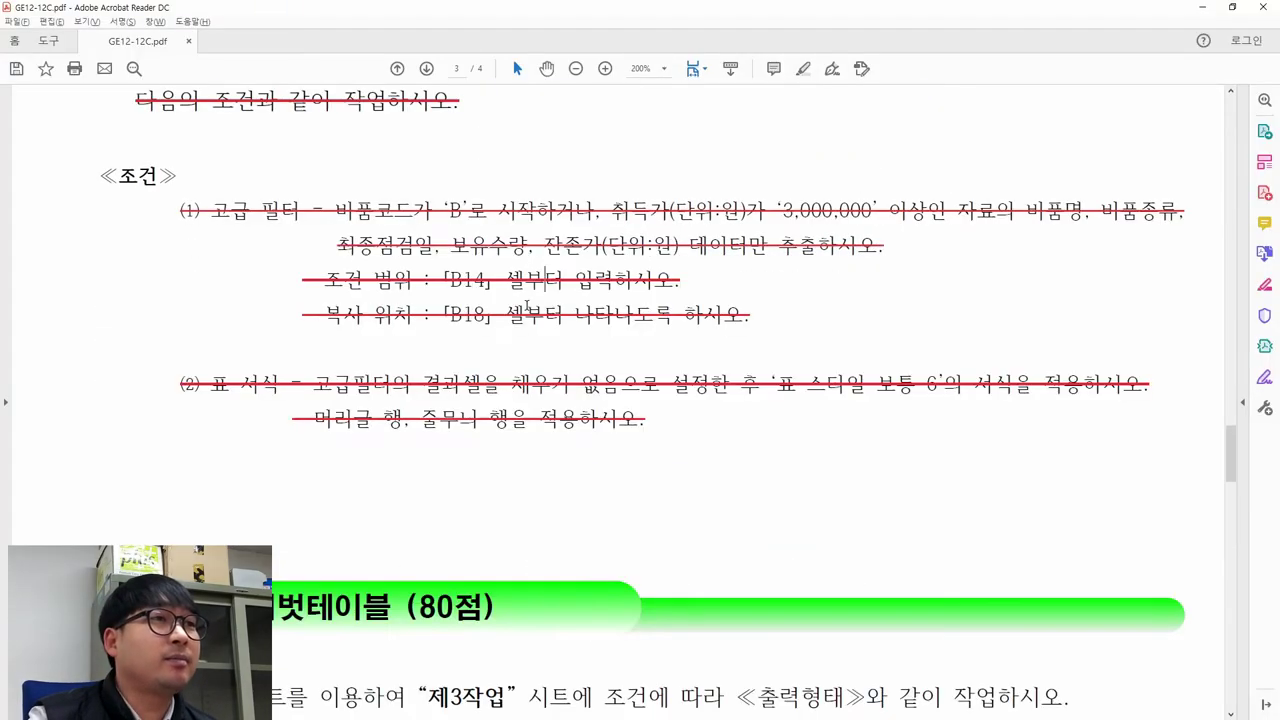
{"action": "scroll", "coordinate": [557, 333], "scroll_direction": "down", "scroll_amount": 8}
{"action": "scroll", "coordinate": [557, 333], "scroll_direction": "down", "scroll_amount": 3}
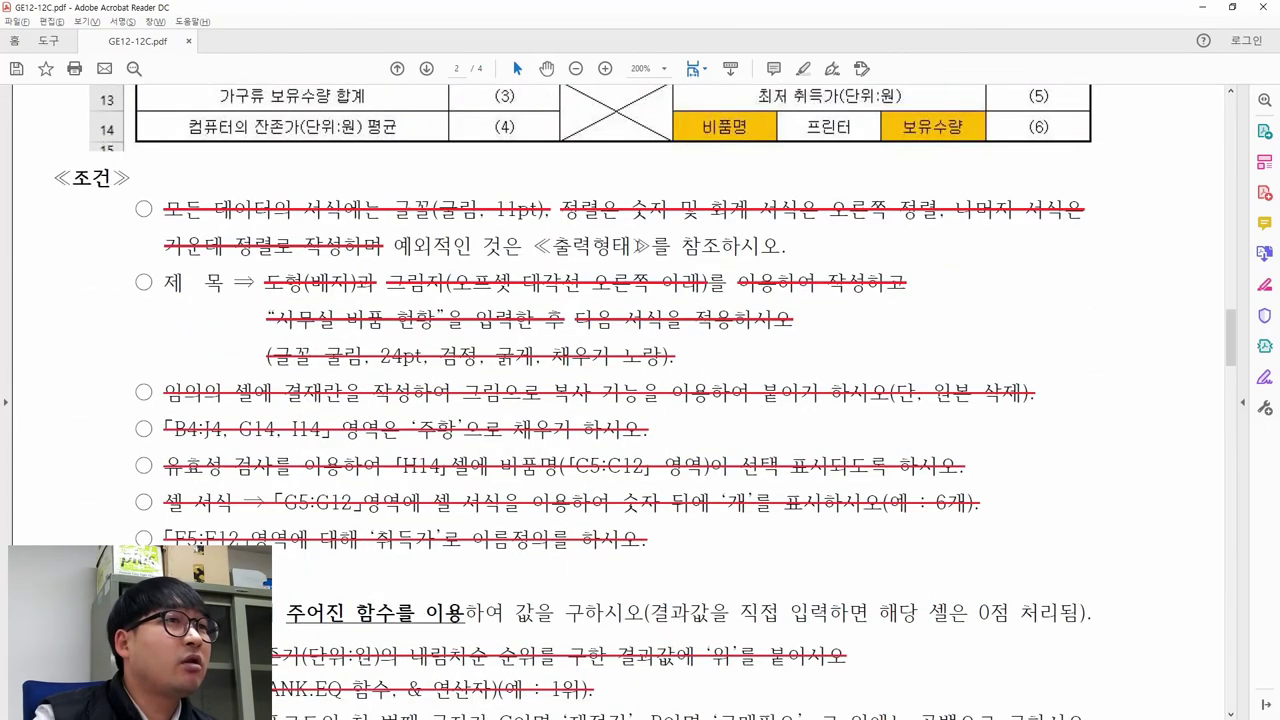
{"action": "left_click", "coordinate": [745, 212]}
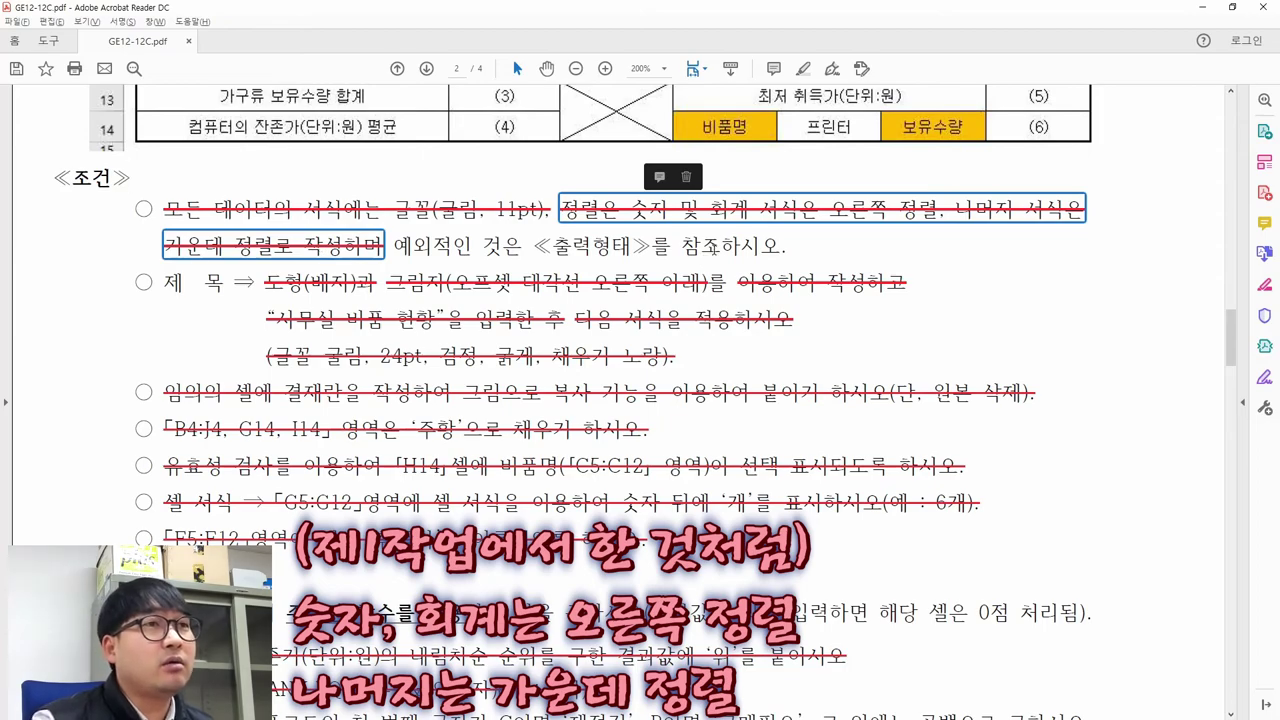
{"action": "scroll", "coordinate": [658, 293], "scroll_direction": "down", "scroll_amount": 10}
{"action": "scroll", "coordinate": [658, 293], "scroll_direction": "down", "scroll_amount": 15}
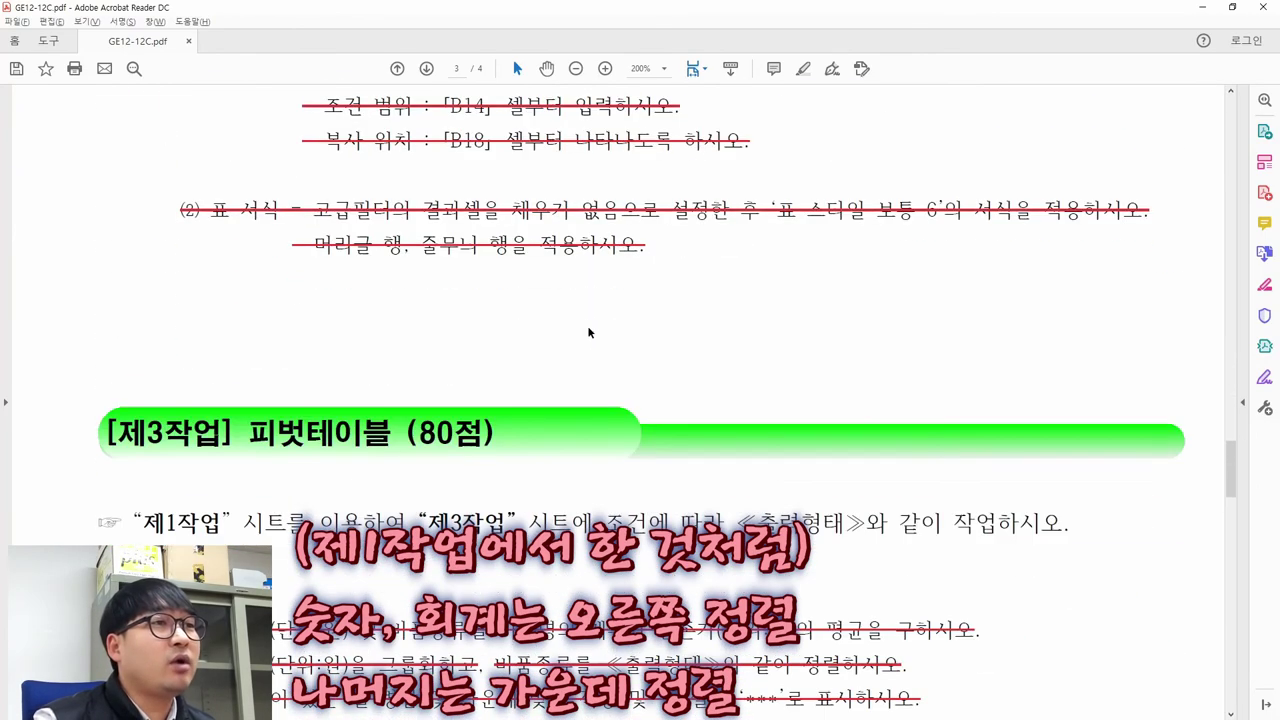
{"action": "scroll", "coordinate": [574, 342], "scroll_direction": "down", "scroll_amount": 5}
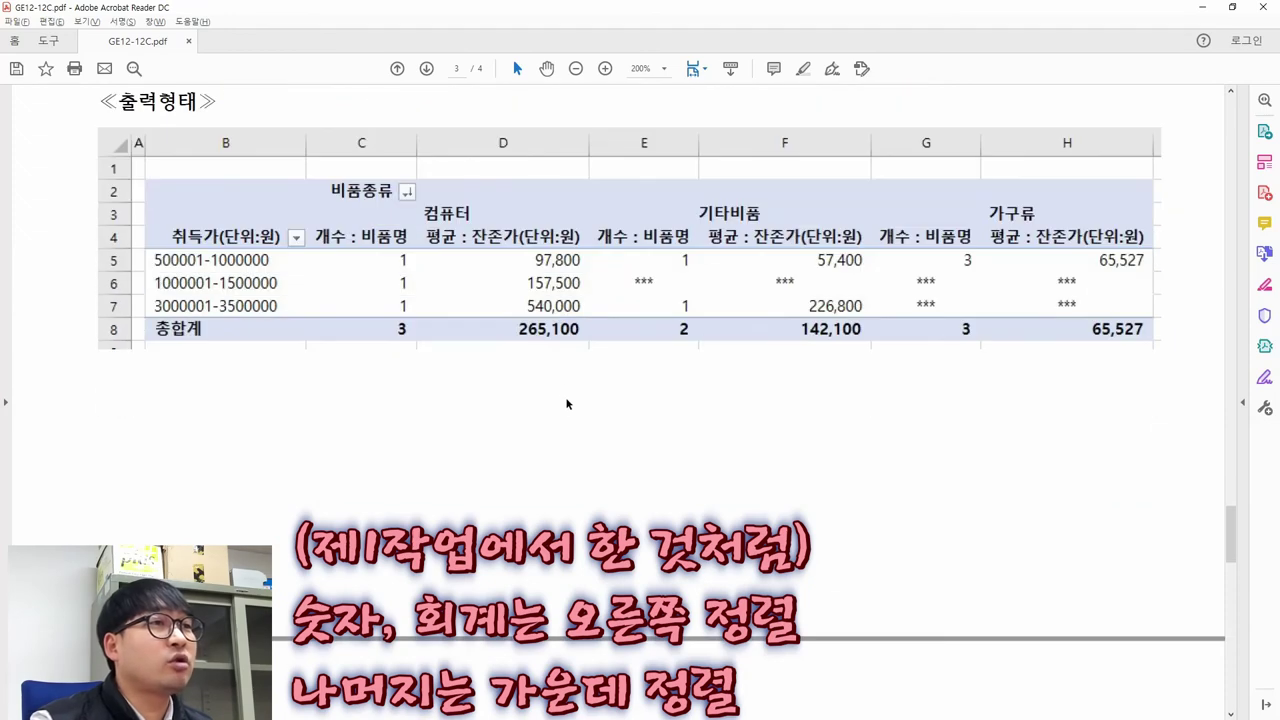
{"action": "key", "text": "alt+Tab"}
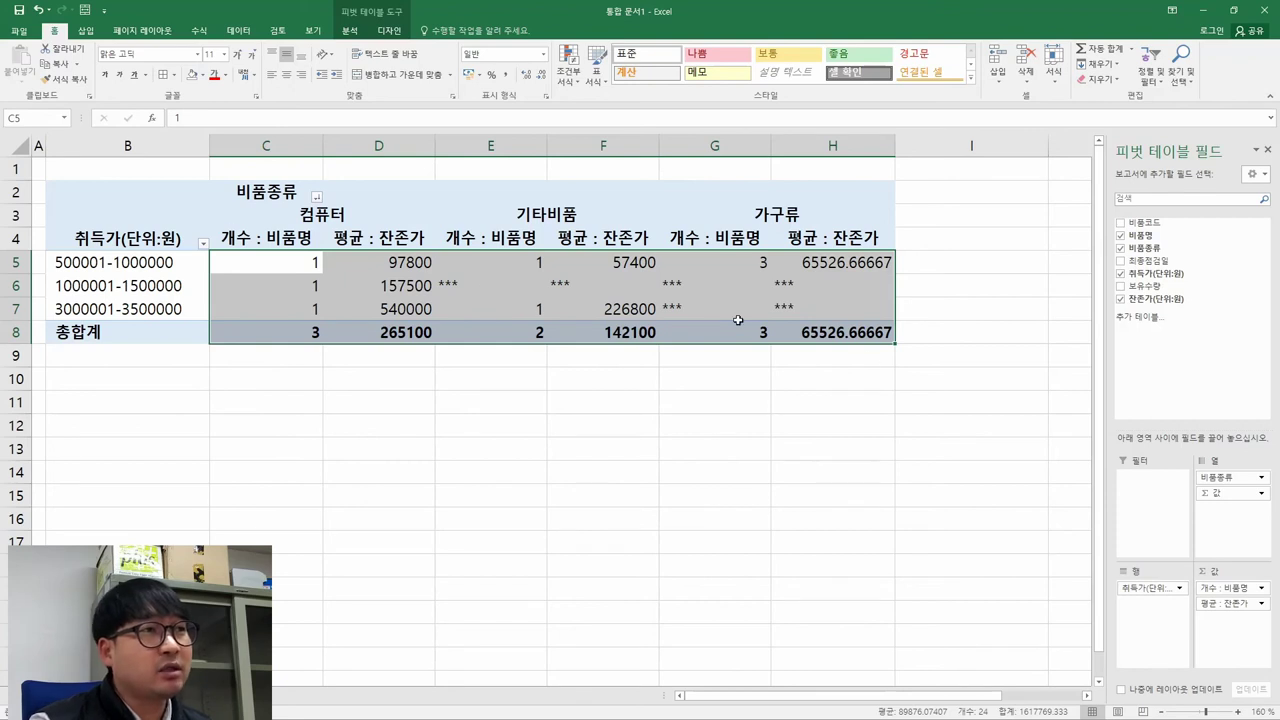
- Check the value range in the PDF sample and centre-align the pivot table's cells C5:H8
{"action": "left_click", "coordinate": [516, 296]}
{"action": "key", "text": "alt+Tab"}
{"action": "left_click_drag", "start_coordinate": [388, 257], "coordinate": [581, 327]}
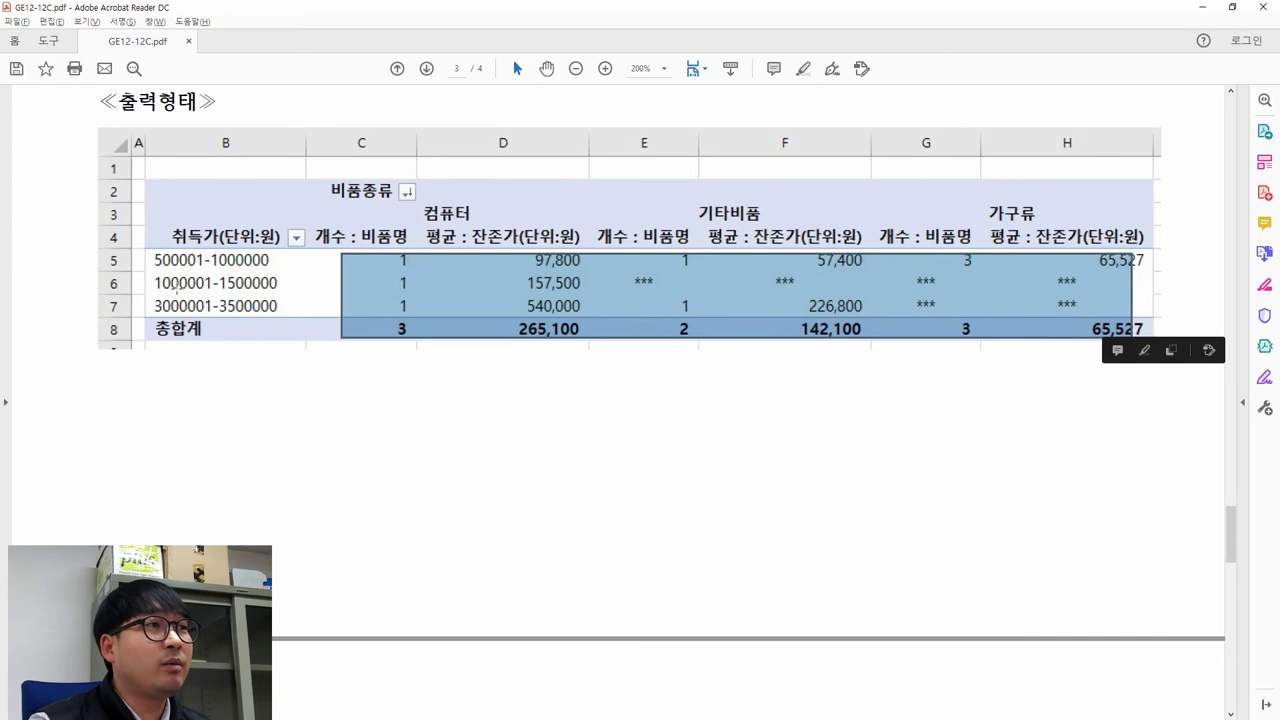
{"action": "left_click_drag", "start_coordinate": [176, 222], "coordinate": [226, 330]}
{"action": "left_click_drag", "start_coordinate": [330, 166], "coordinate": [439, 281]}
{"action": "key", "text": "alt+Tab"}
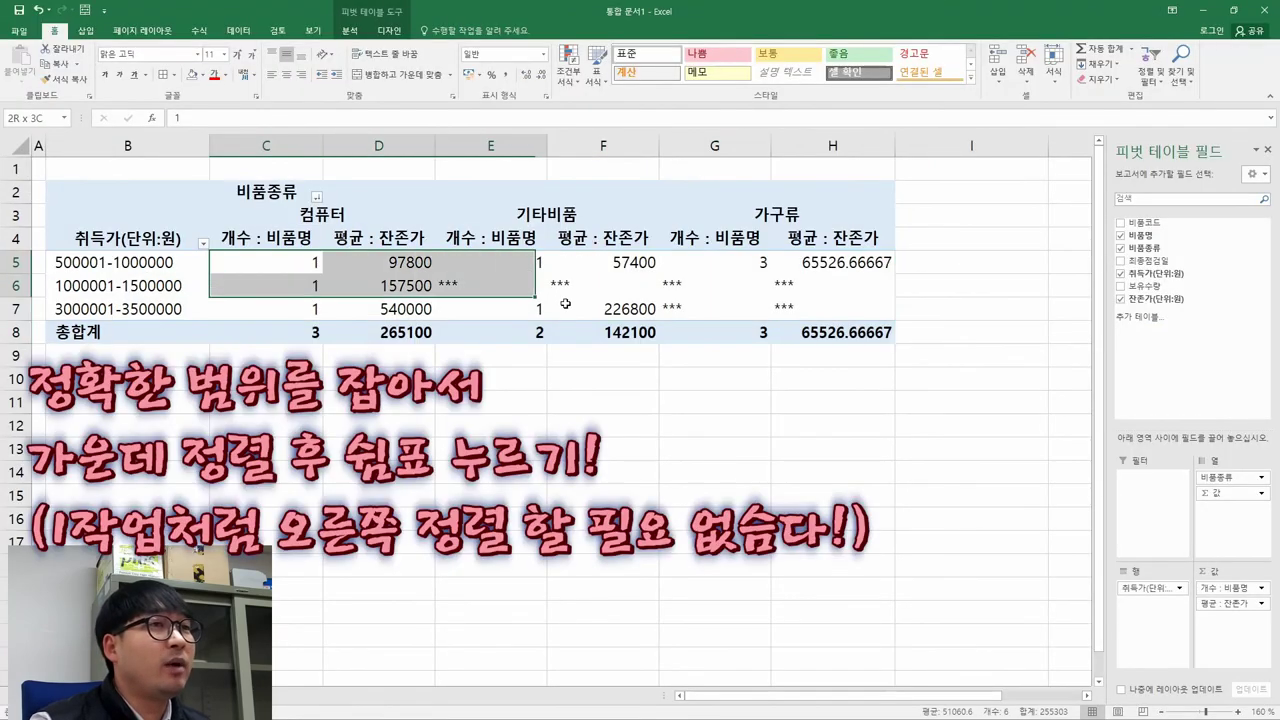
{"action": "key", "text": "alt+Tab"}
{"action": "left_click_drag", "start_coordinate": [347, 237], "coordinate": [1128, 350]}
{"action": "left_click", "coordinate": [822, 326]}
{"action": "key", "text": "alt+Tab"}
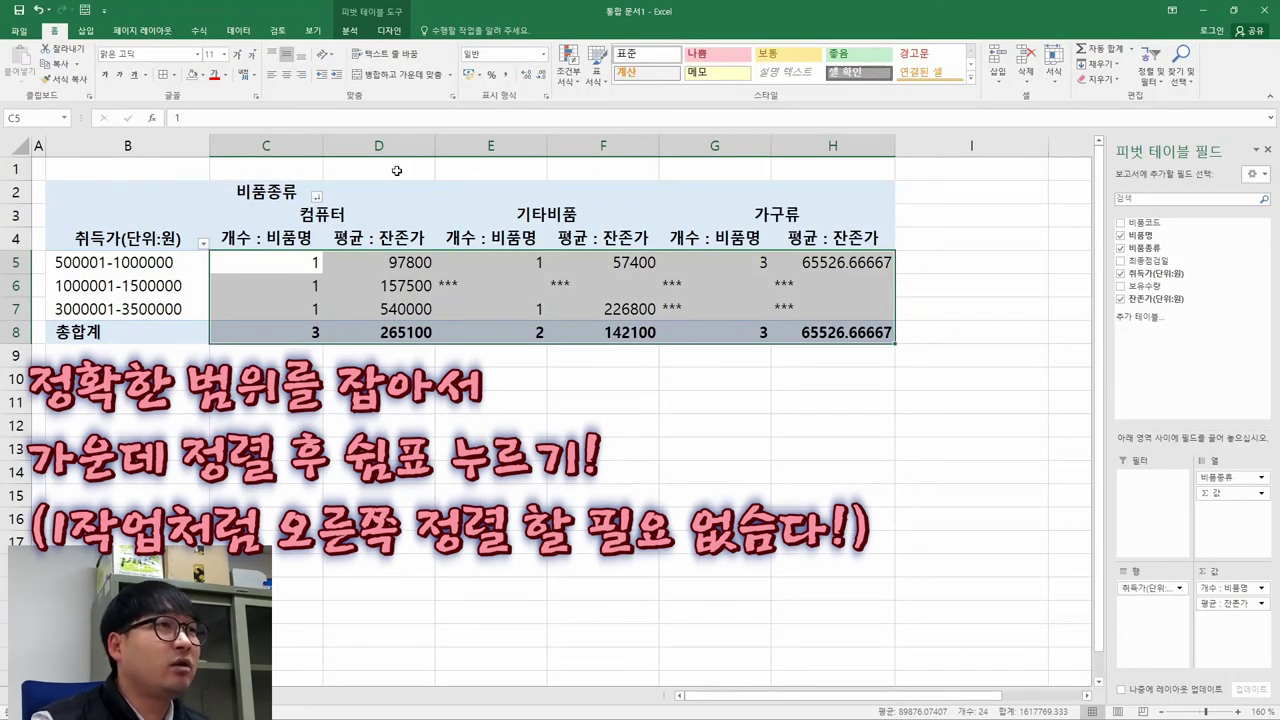
{"action": "left_click", "coordinate": [286, 74]}
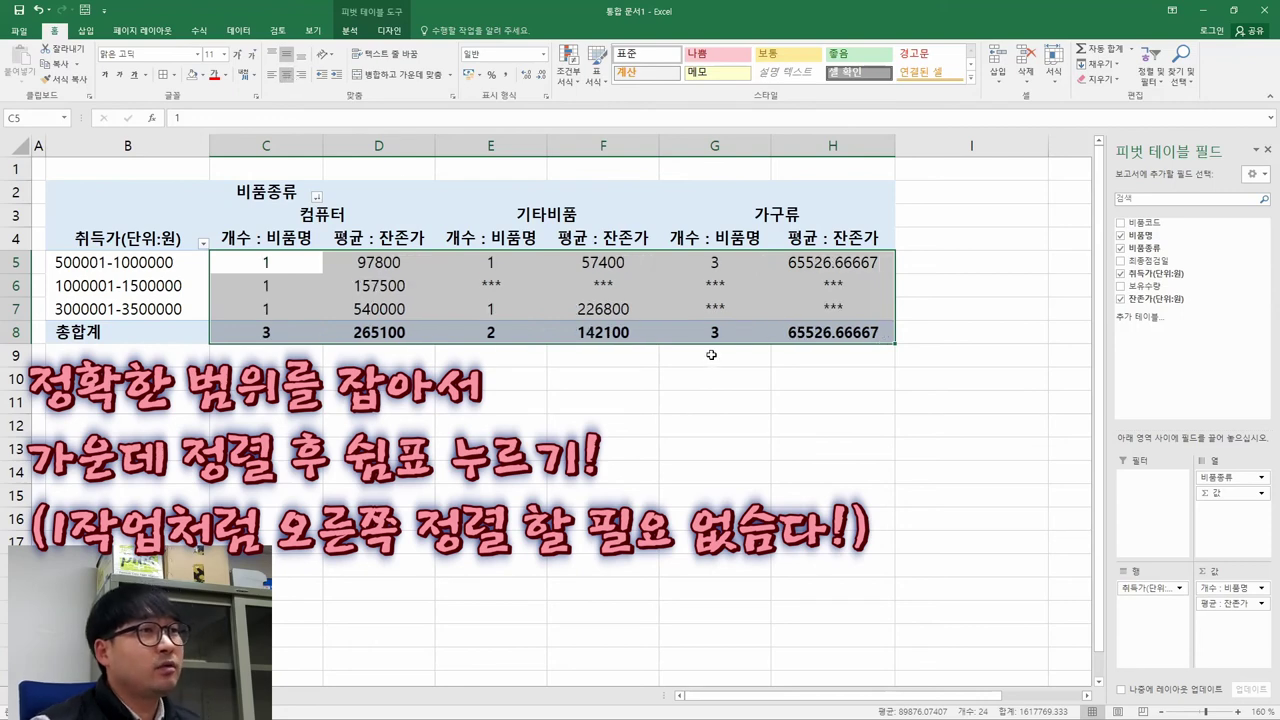
{"action": "left_click", "coordinate": [689, 355]}
- Apply the comma style to the pivot table's value cells C5:H8
{"action": "key", "text": "alt+Tab"}
{"action": "key", "text": "alt+Tab"}
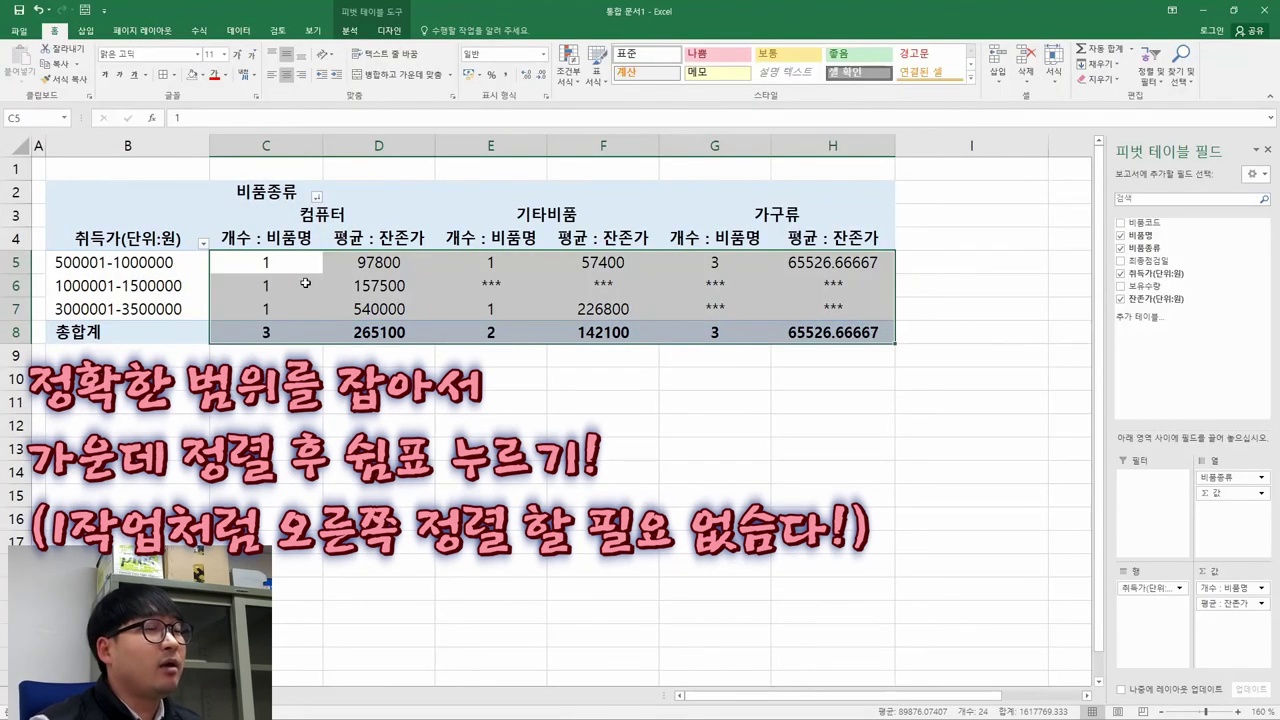
{"action": "left_click", "coordinate": [505, 74]}
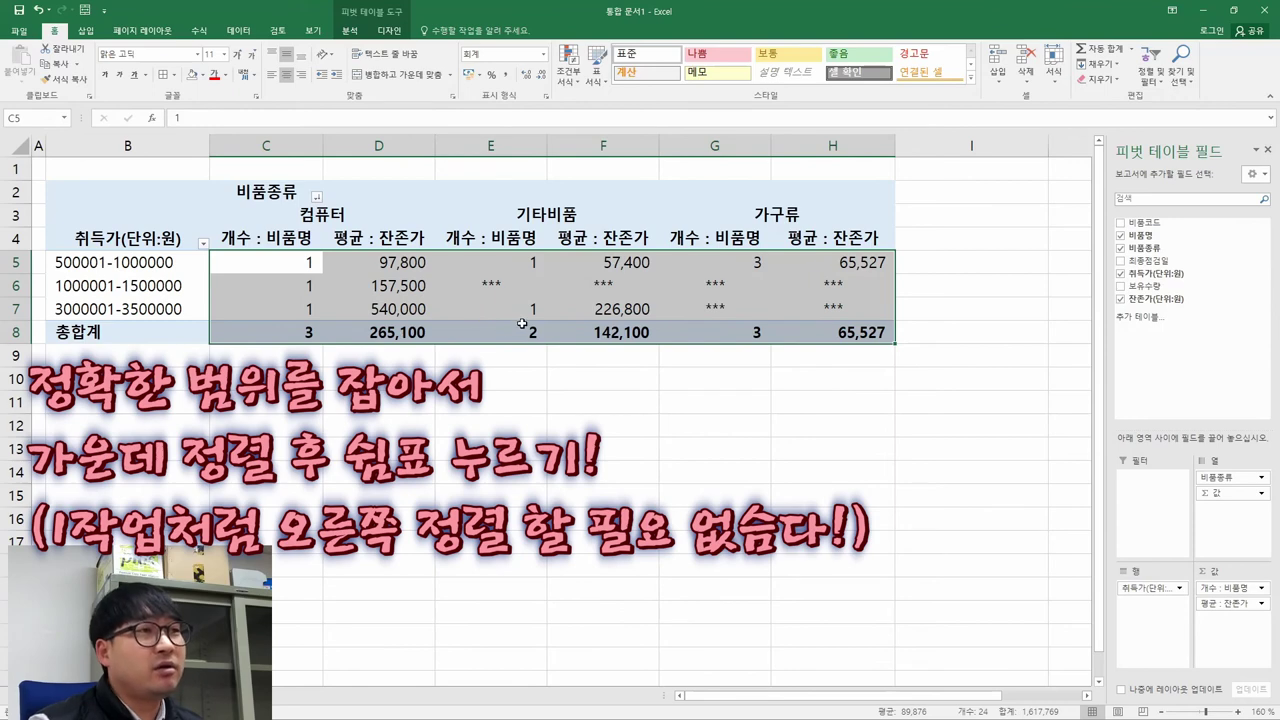
{"action": "left_click_drag", "start_coordinate": [288, 262], "coordinate": [885, 336]}
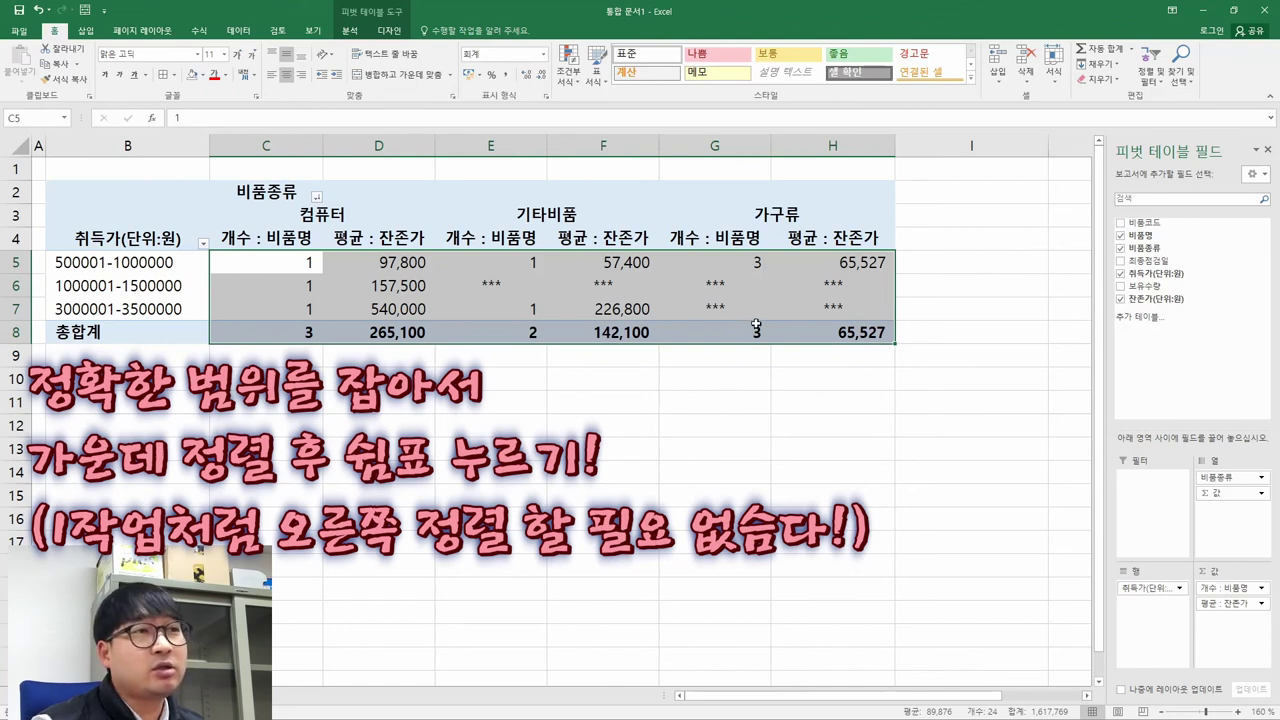
- Compare the formatted pivot table with the PDF's sample output, checking values, *** alignment and header labels
{"action": "key", "text": "alt+Tab"}
{"action": "key", "text": "alt+Tab"}
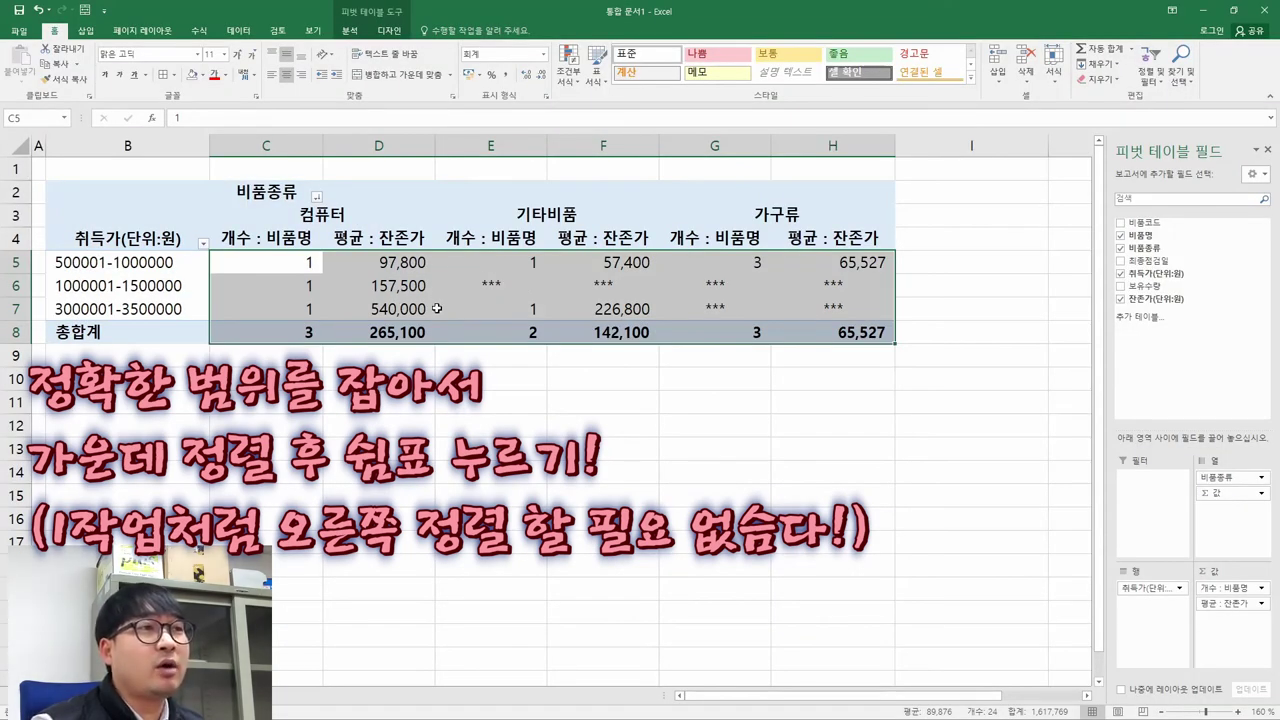
{"action": "key", "text": "alt+Tab"}
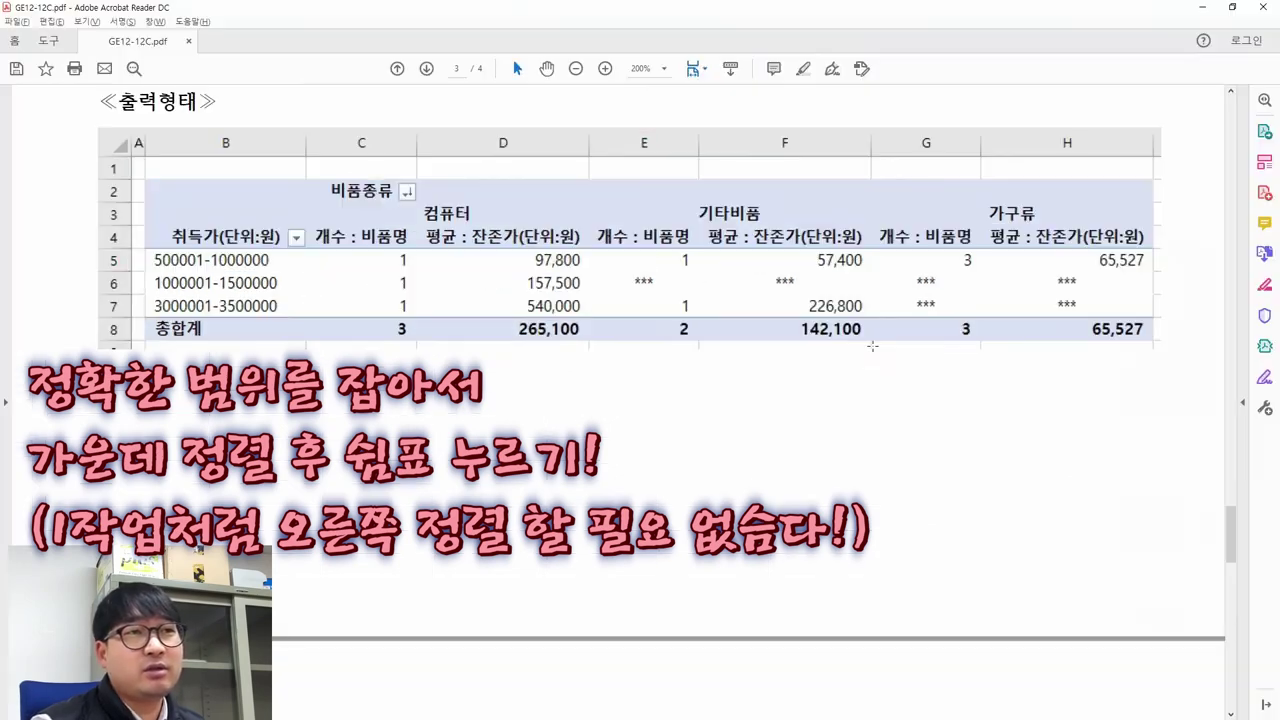
{"action": "key", "text": "alt+Tab"}
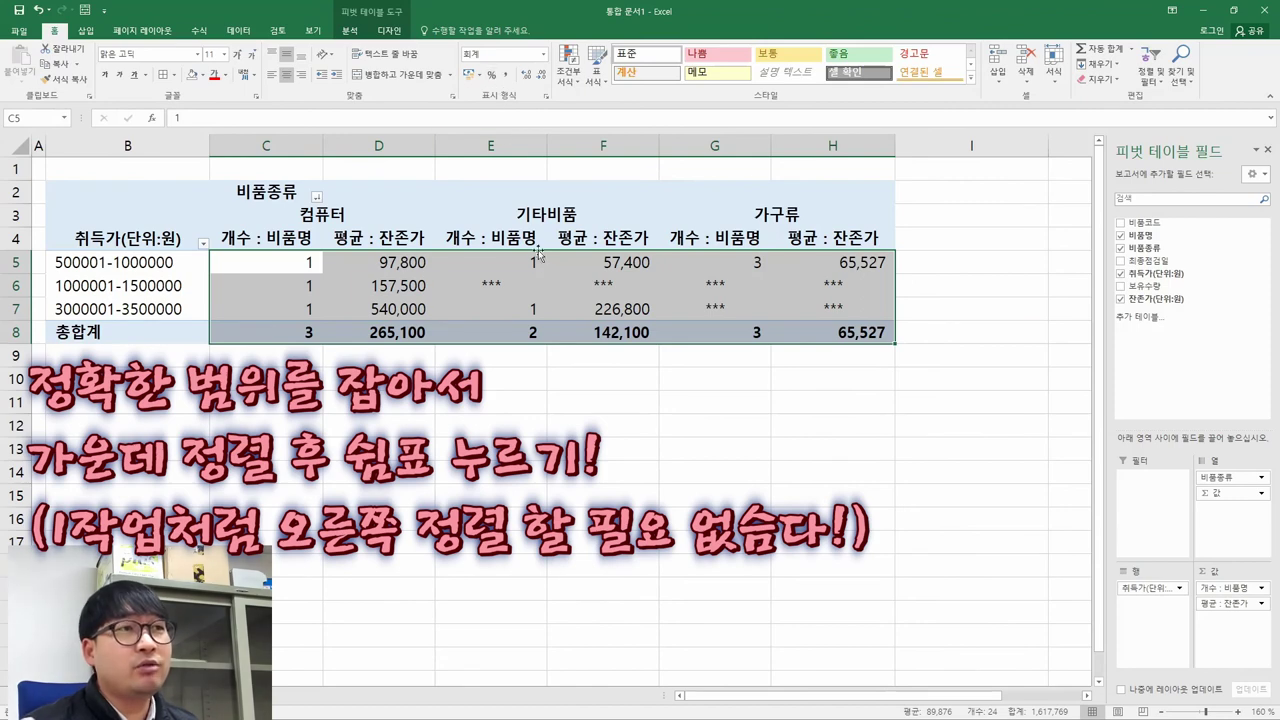
{"action": "key", "text": "alt+Tab"}
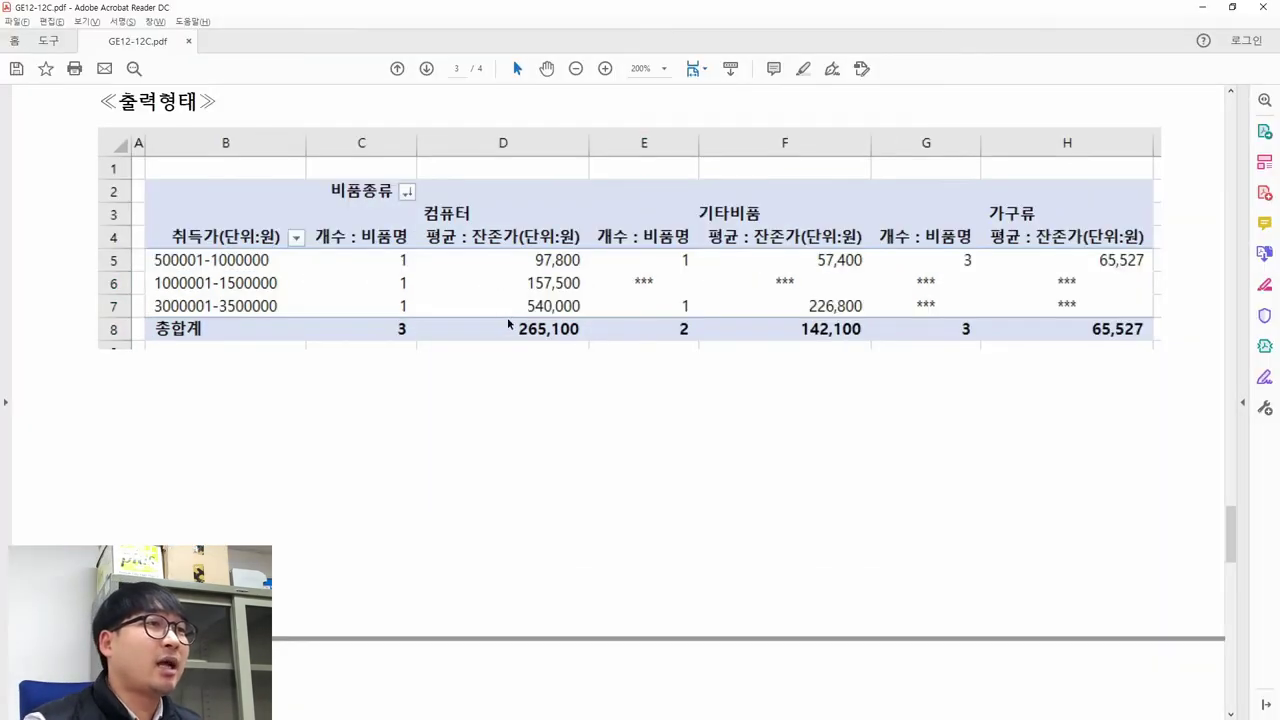
{"action": "key", "text": "alt+Tab"}
{"action": "key", "text": "alt+Tab"}
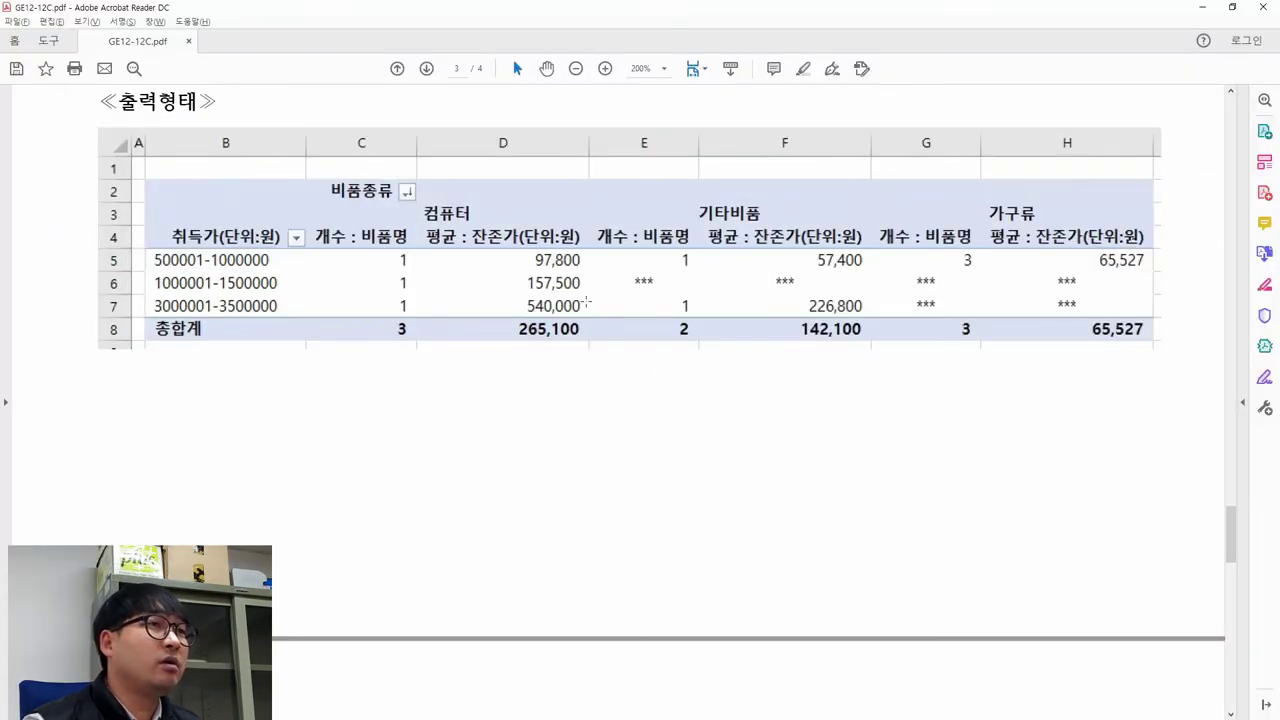
{"action": "key", "text": "alt+Tab"}
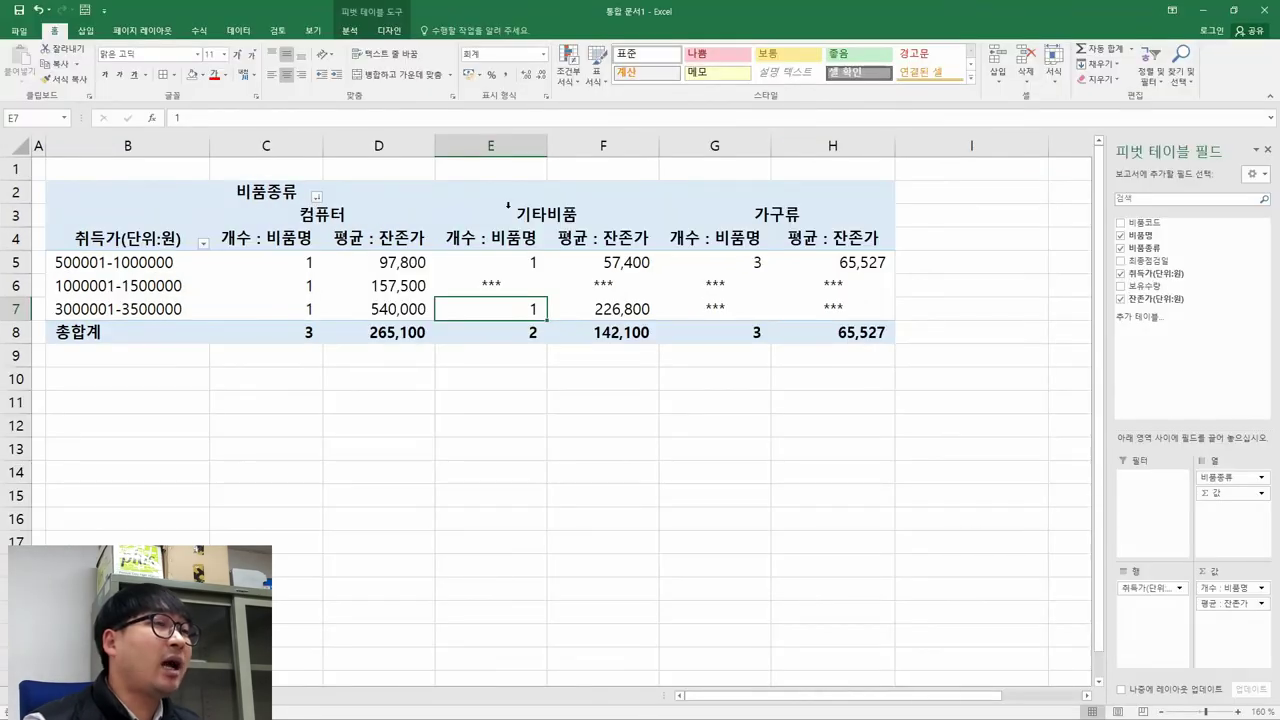
- Rename the 평균 : 잔존가 value field as 평균 : 잔존가(단위:원) to match the PDF's header
{"action": "key", "text": "alt+Tab"}
{"action": "left_click_drag", "start_coordinate": [514, 228], "coordinate": [607, 264]}
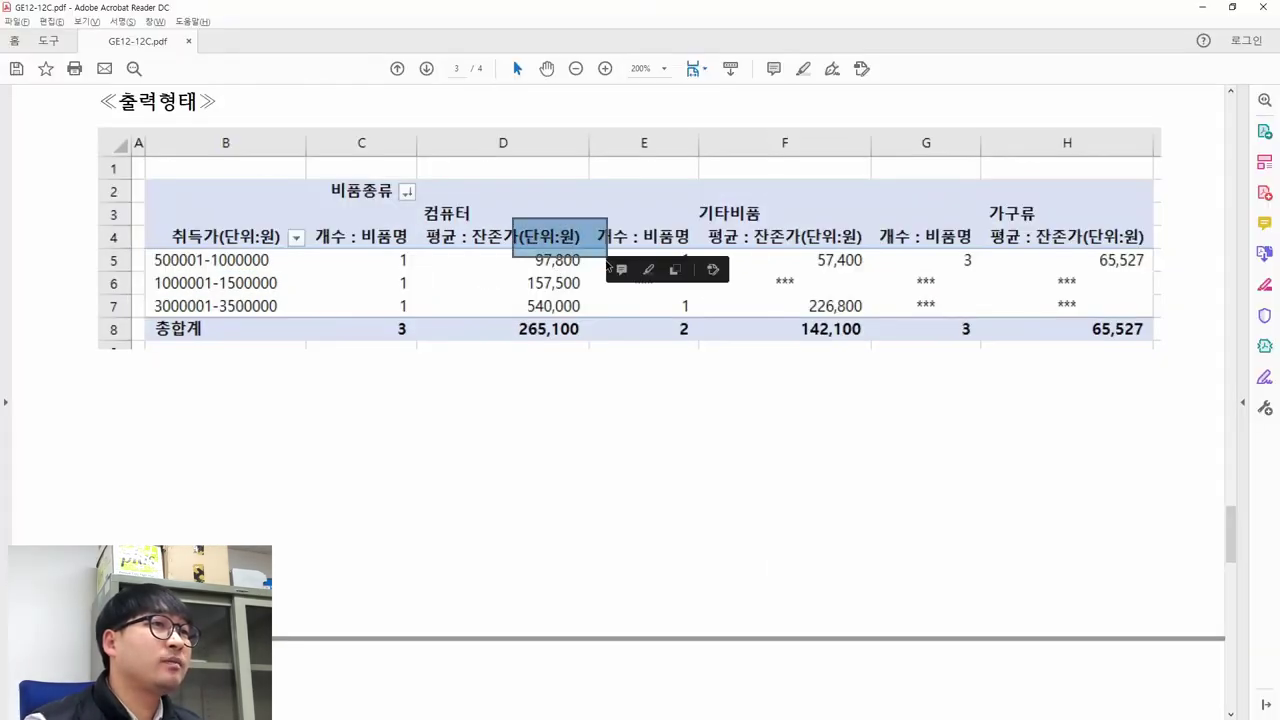
{"action": "key", "text": "alt+Tab"}
{"action": "left_click", "coordinate": [427, 237]}
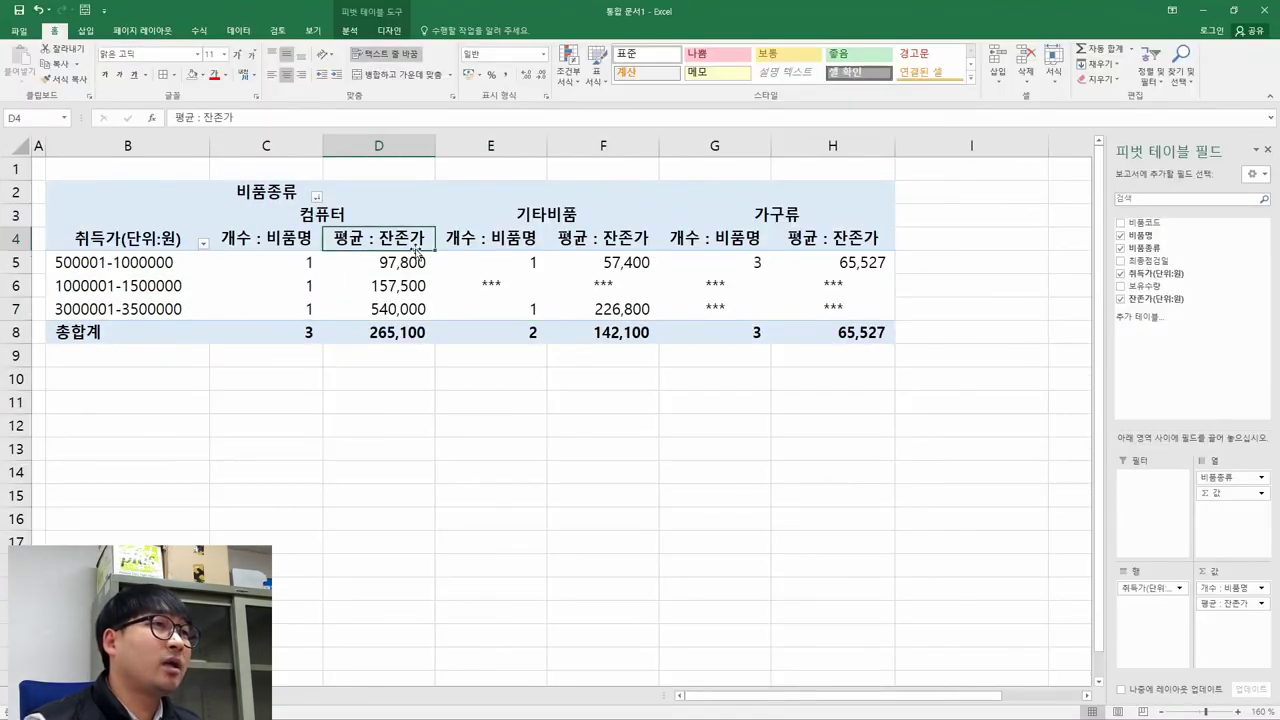
{"action": "double_click", "coordinate": [413, 237]}
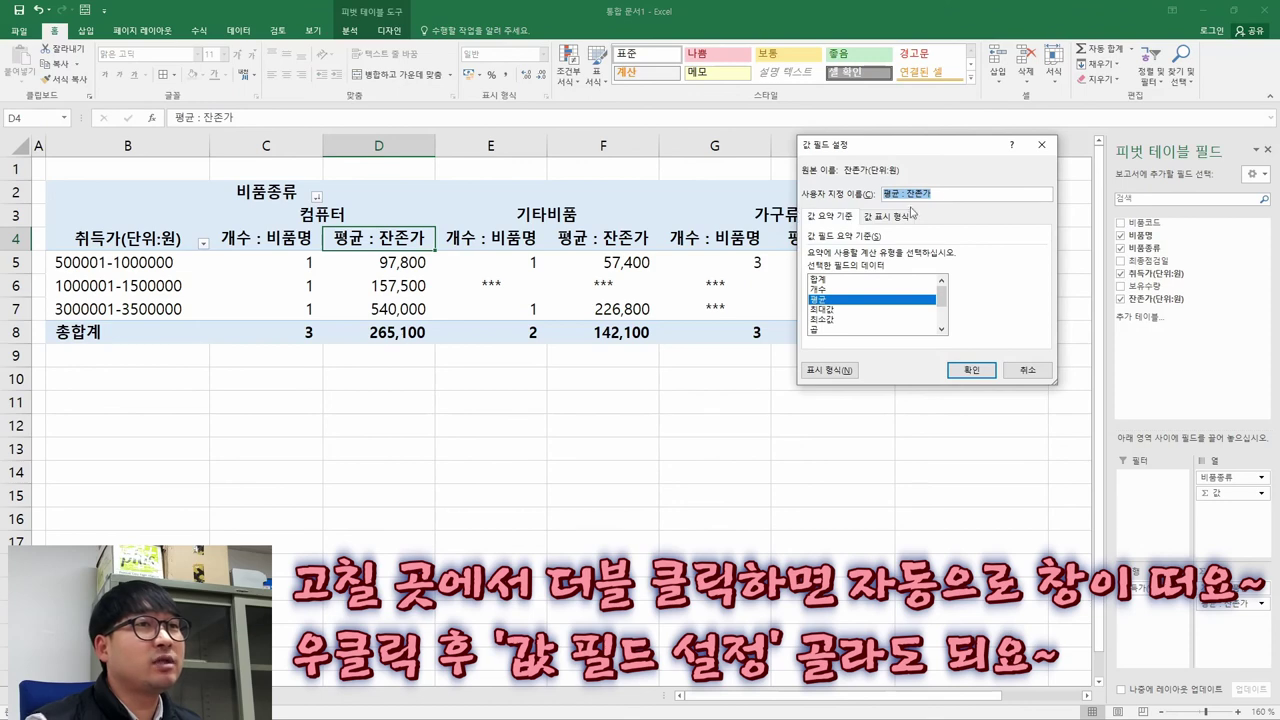
{"action": "left_click", "coordinate": [949, 192]}
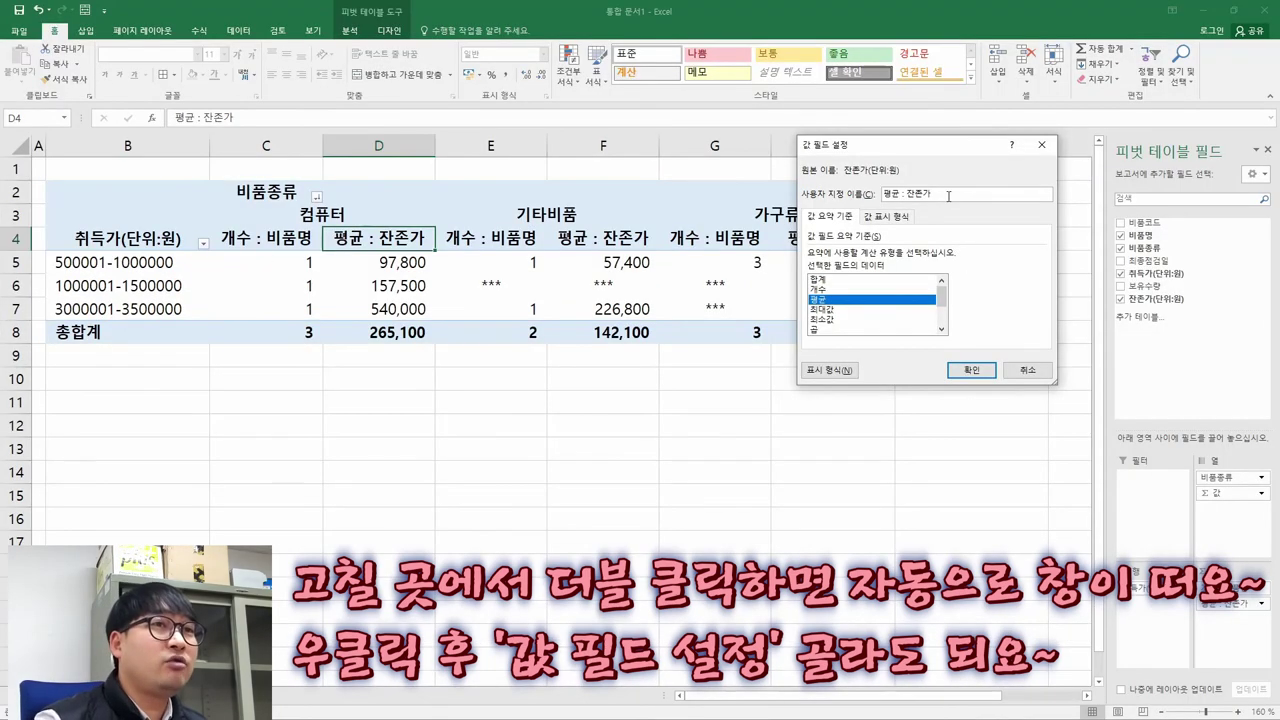
{"action": "type", "text": "(단"}
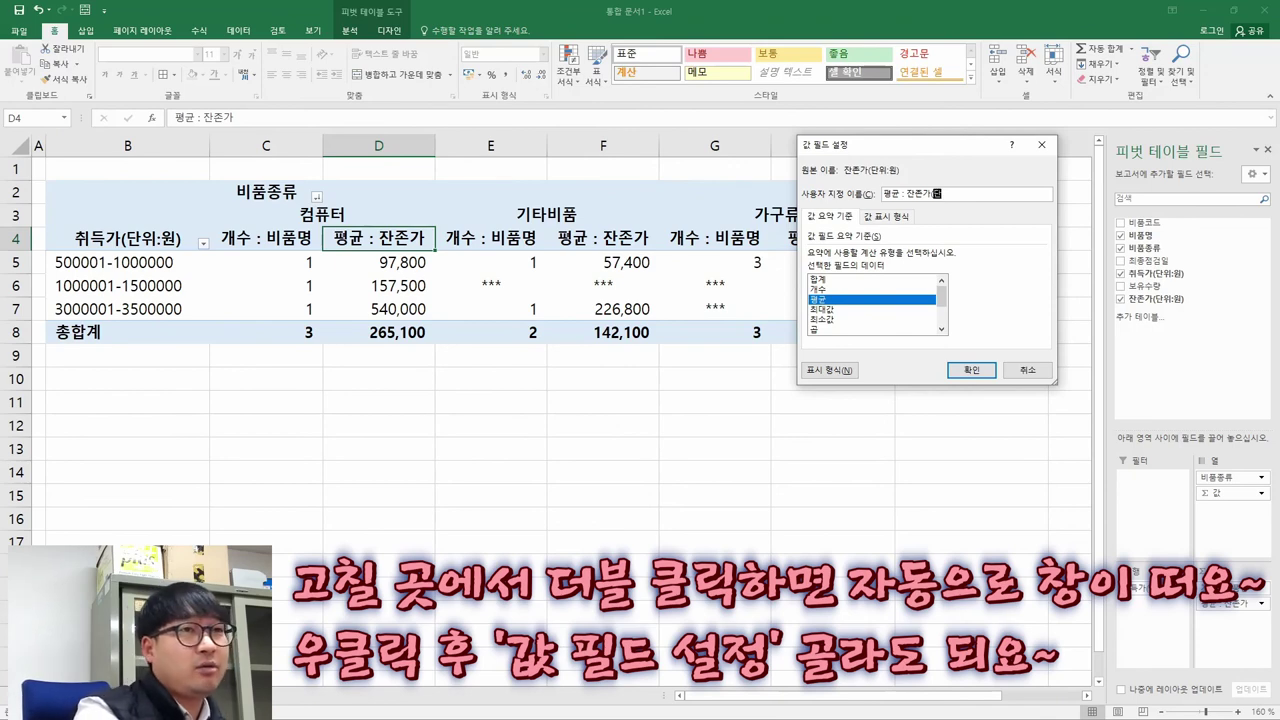
{"action": "type", "text": "위:원)"}
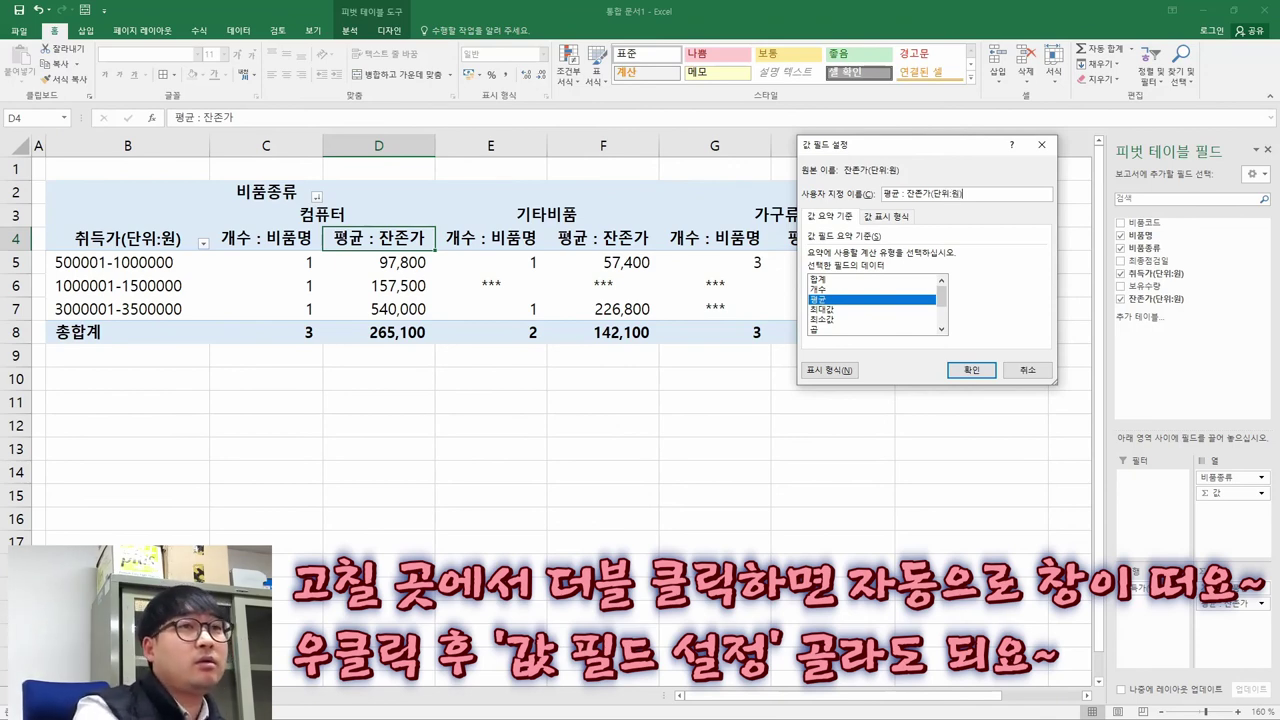
{"action": "key", "text": "Return"}
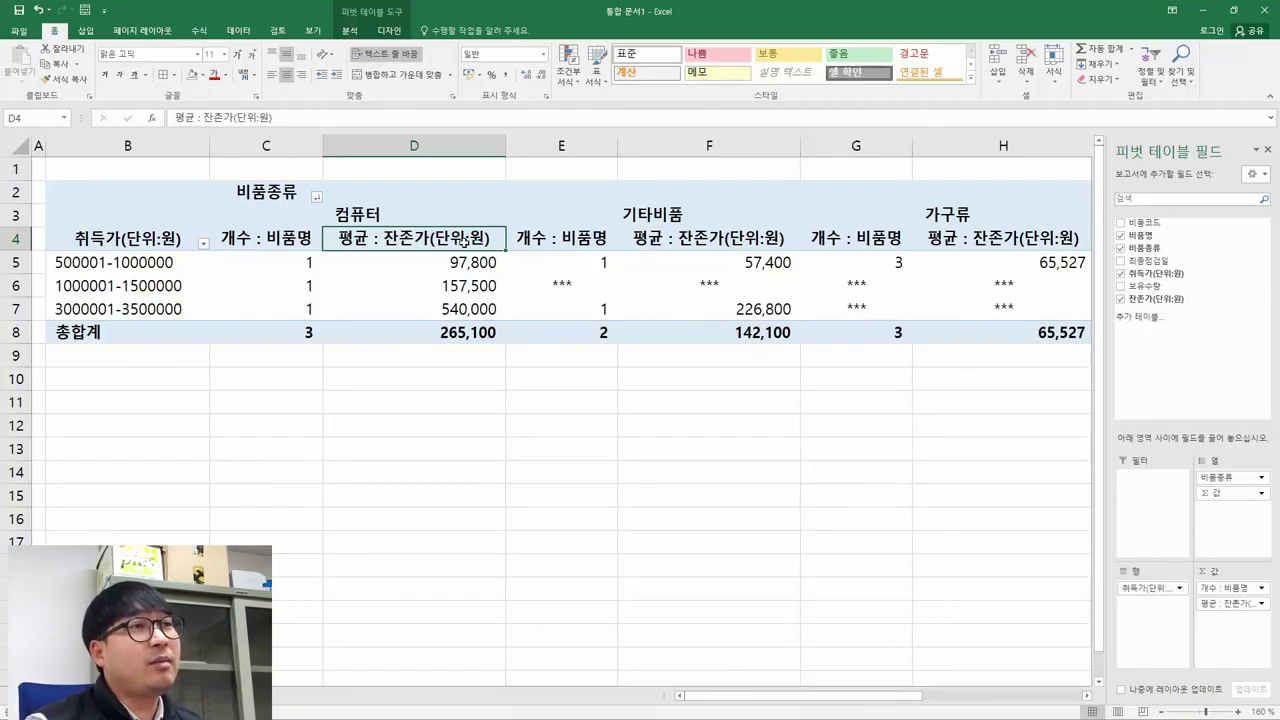
- Narrow column D and auto-fit its width back to the full 평균 : 잔존가(단위:원) header
{"action": "left_click_drag", "start_coordinate": [505, 146], "coordinate": [454, 148]}
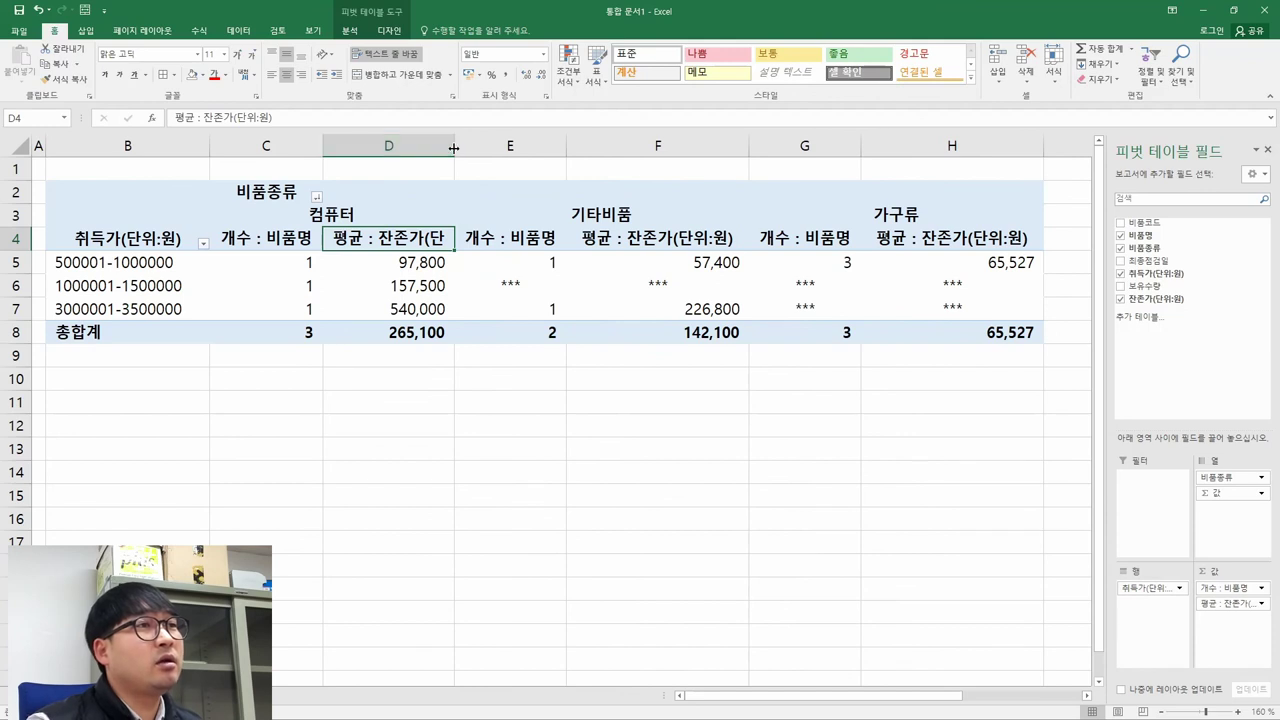
{"action": "double_click", "coordinate": [452, 146]}
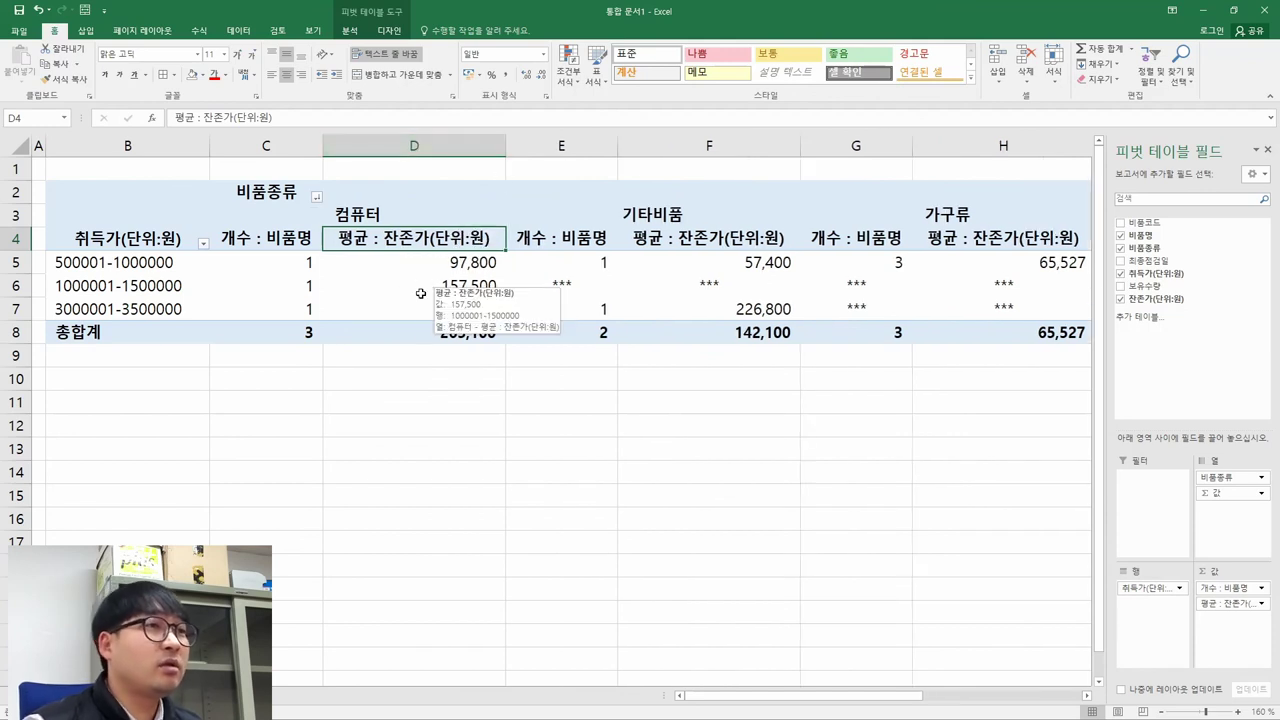
- Compare the finished pivot table's layout, headers and values with the 출력형태 sample in the GE12-12C.pdf file
{"action": "key", "text": "alt+Tab"}
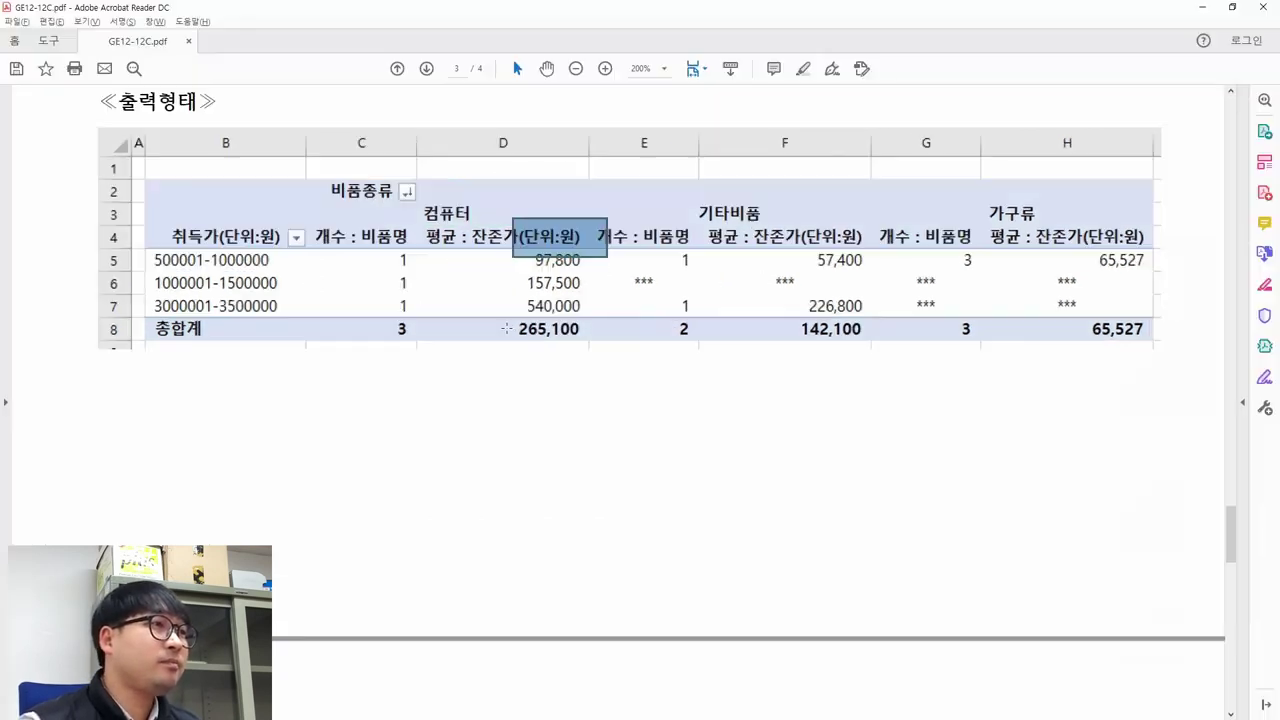
{"action": "key", "text": "alt+Tab"}
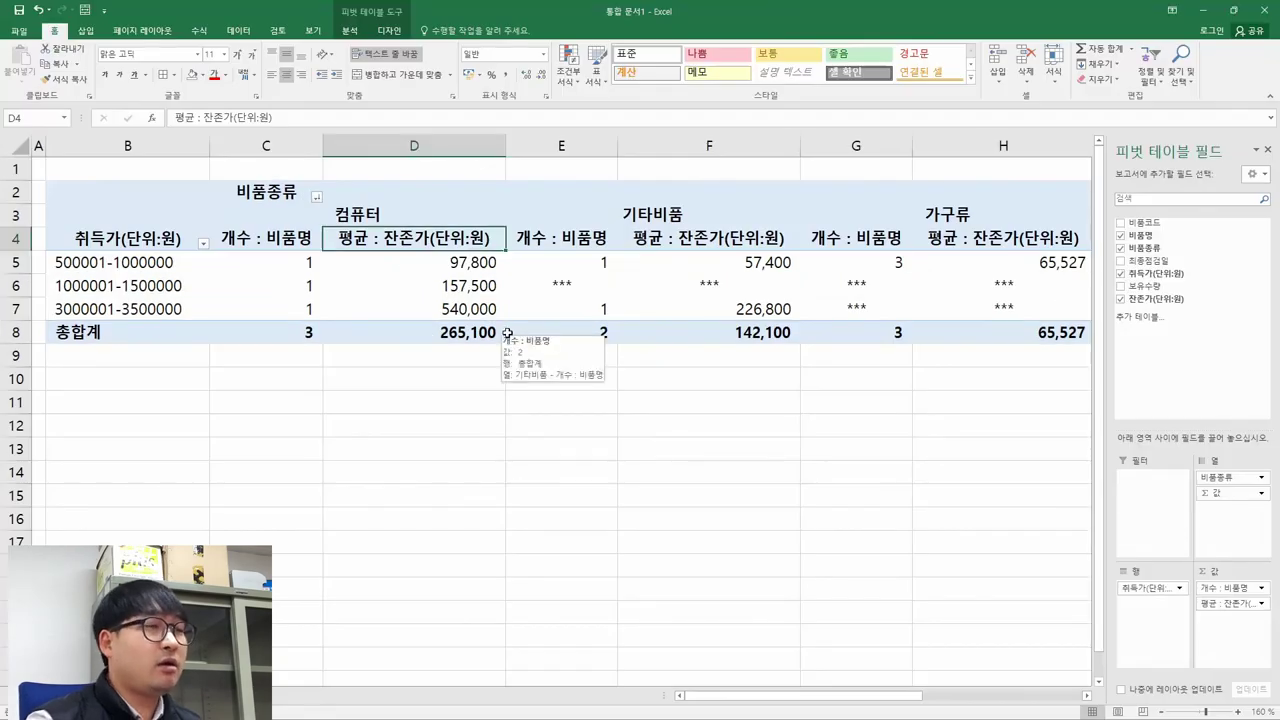
{"action": "key", "text": "alt+Tab"}
{"action": "key", "text": "alt+Tab"}
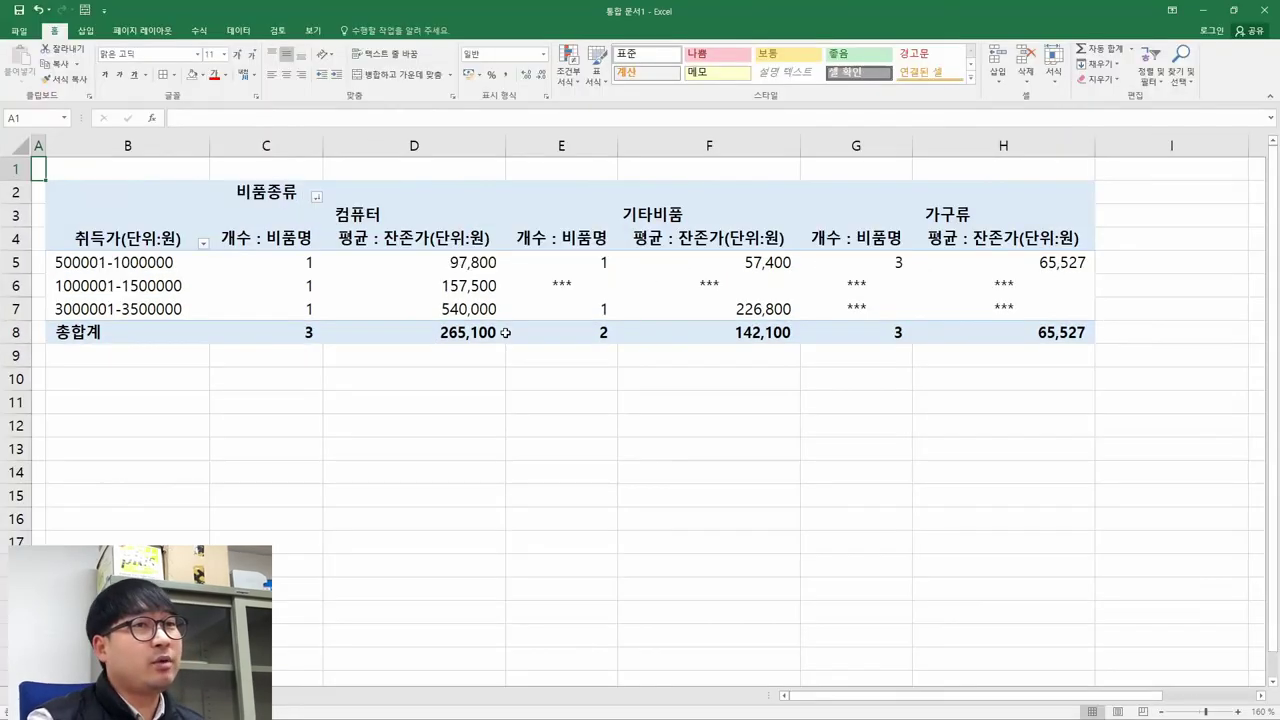
{"action": "key", "text": "alt+Tab"}
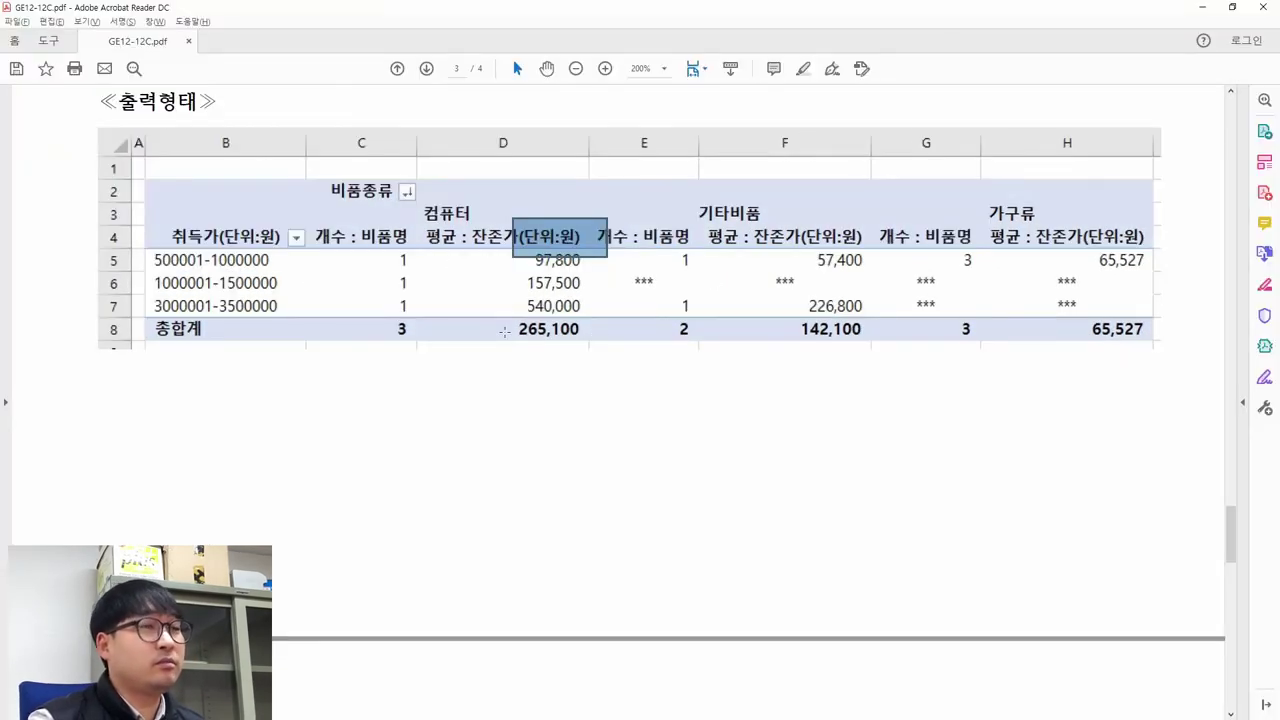
{"action": "key", "text": "alt+Tab"}
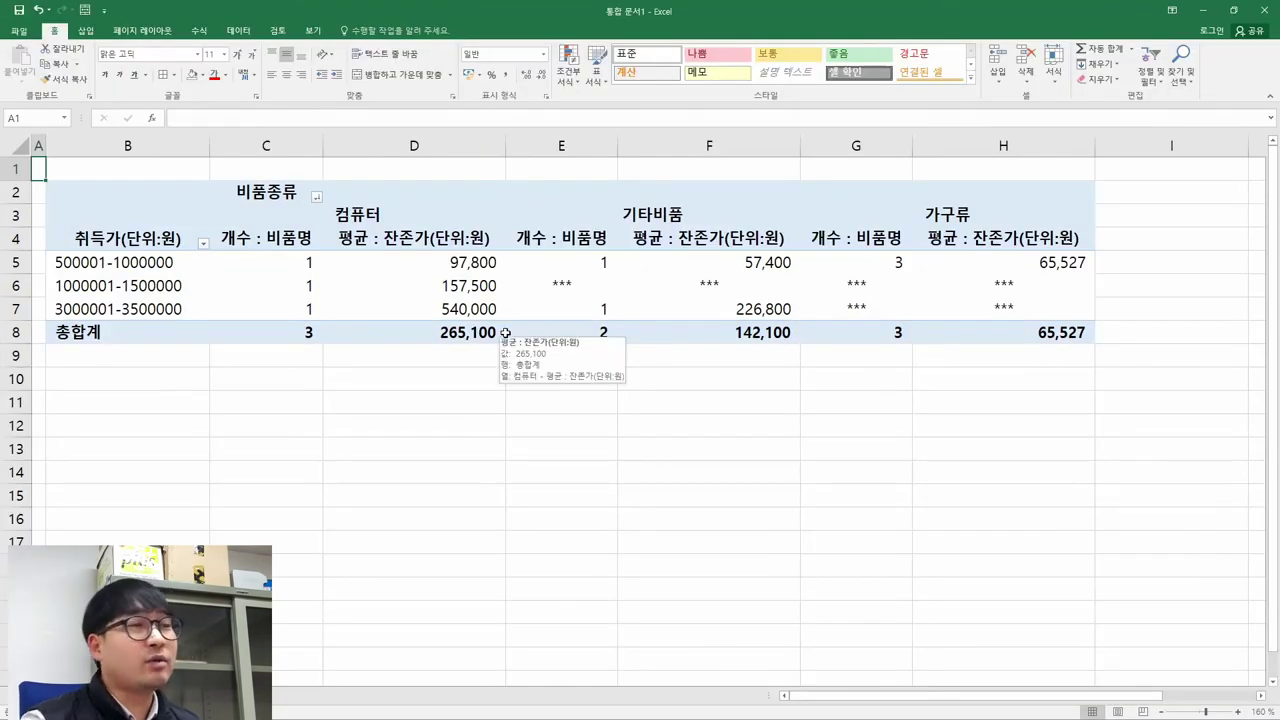
- Review the [제3작업] 피벗테이블 section's score allocation and conditions in the PDF
{"action": "key", "text": "alt+Tab"}
{"action": "scroll", "coordinate": [457, 214], "scroll_direction": "up", "scroll_amount": 5}
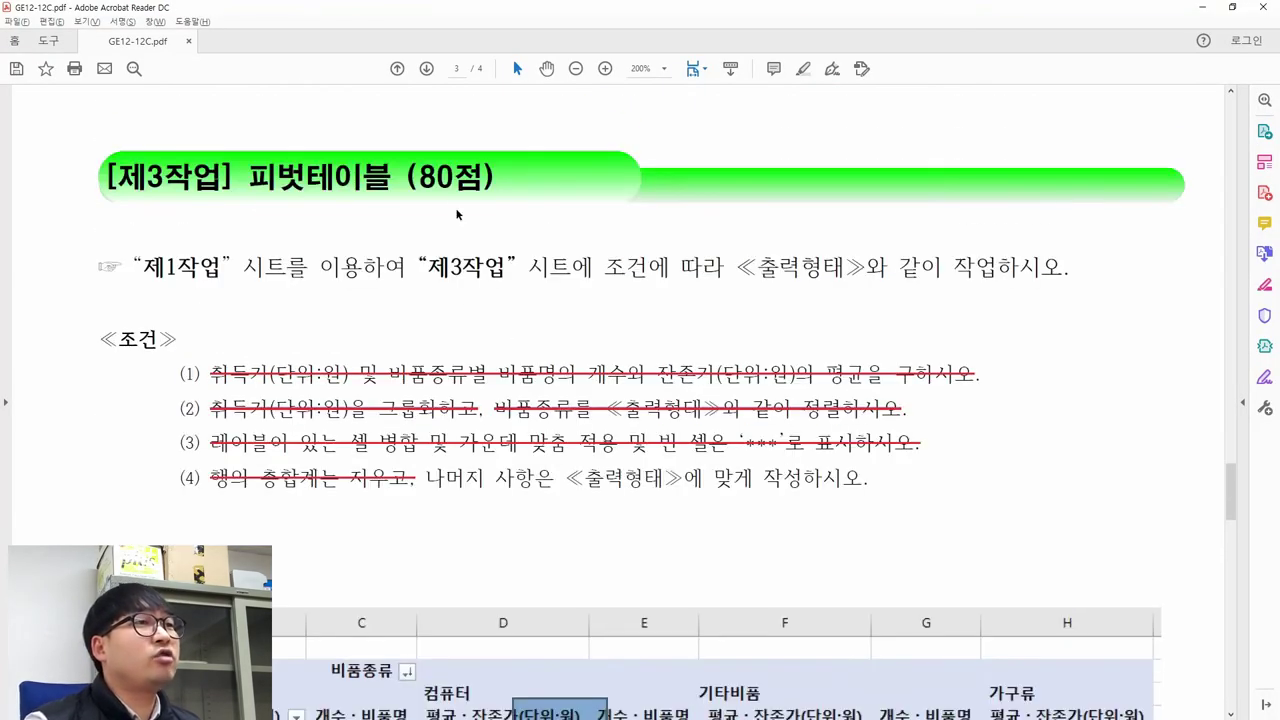
{"action": "left_click_drag", "start_coordinate": [405, 182], "coordinate": [495, 182]}
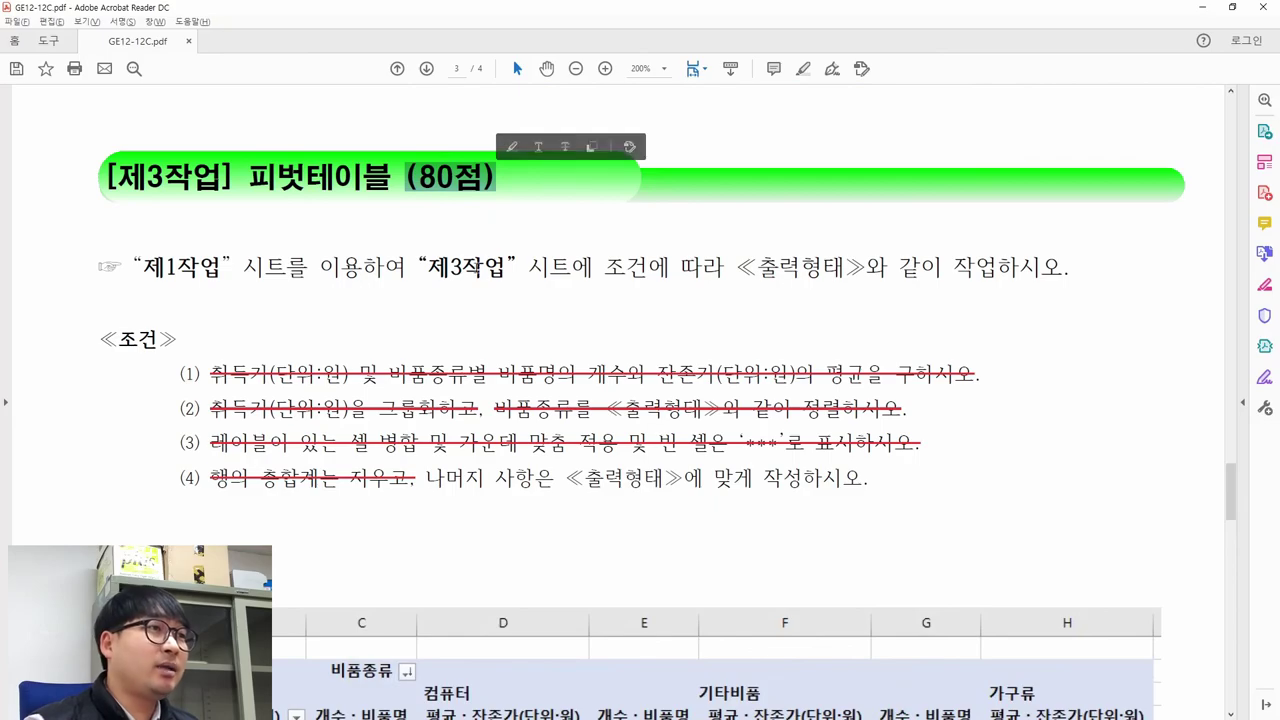
{"action": "scroll", "coordinate": [465, 284], "scroll_direction": "down", "scroll_amount": 3}
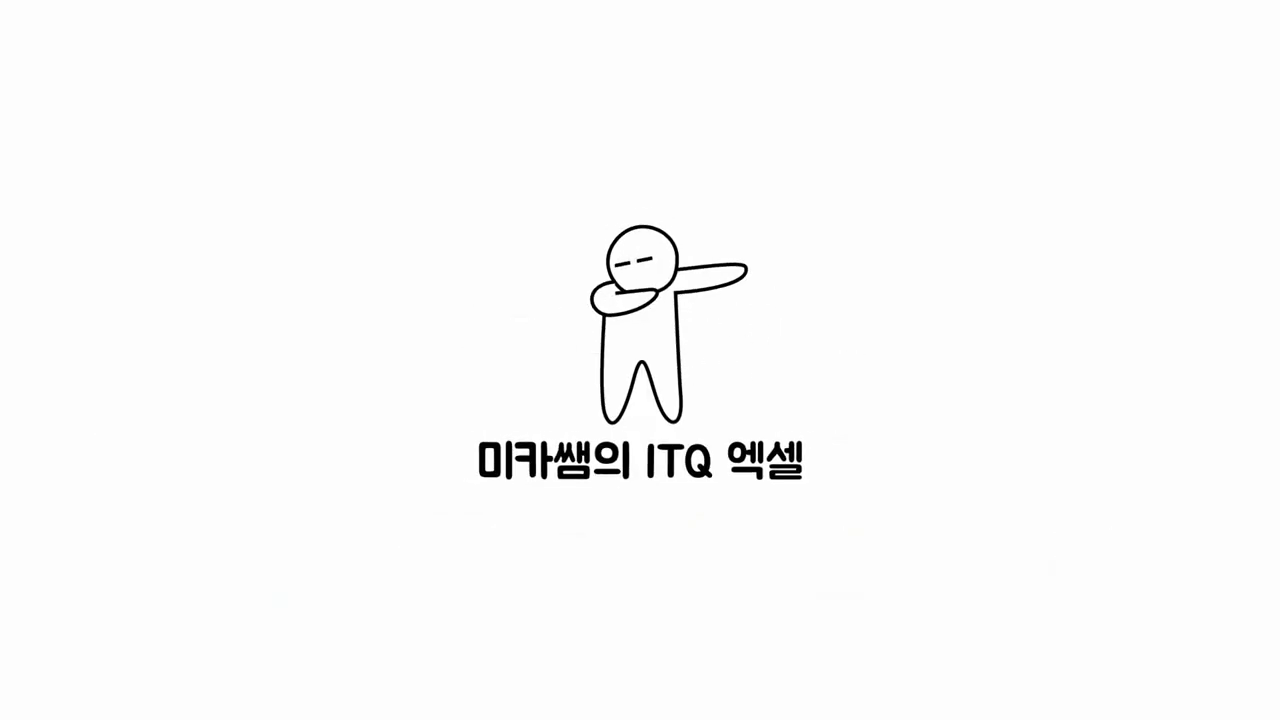